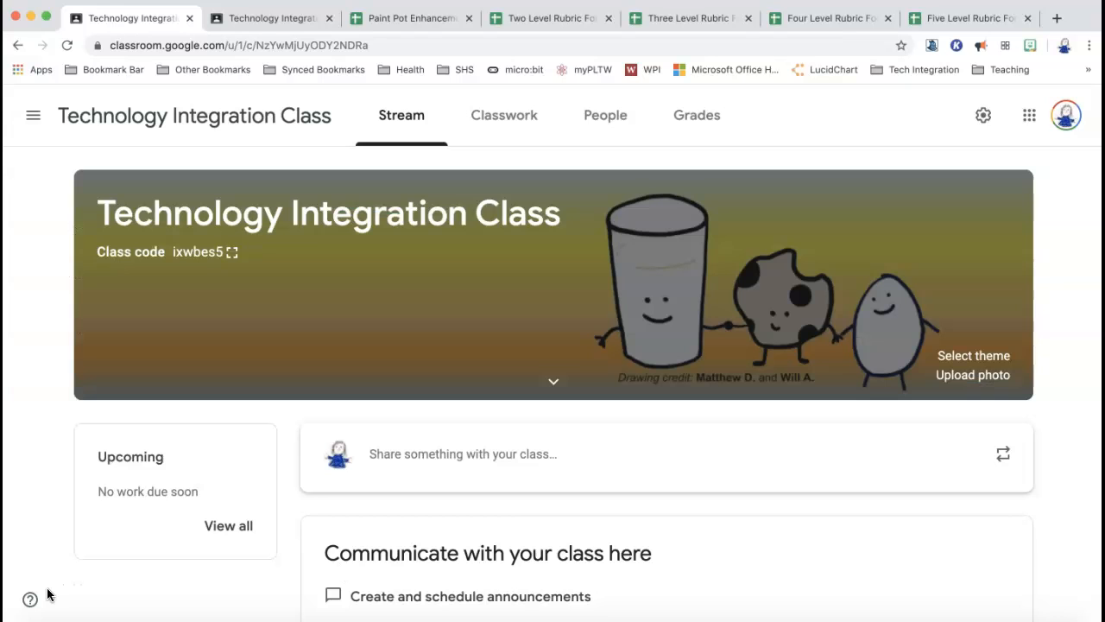
Open the turned-in work for the Paint Pot Tutorial assignment and display the submission containing the IHaveADreamStarter file.
{"action": "left_click", "coordinate": [498, 123]}
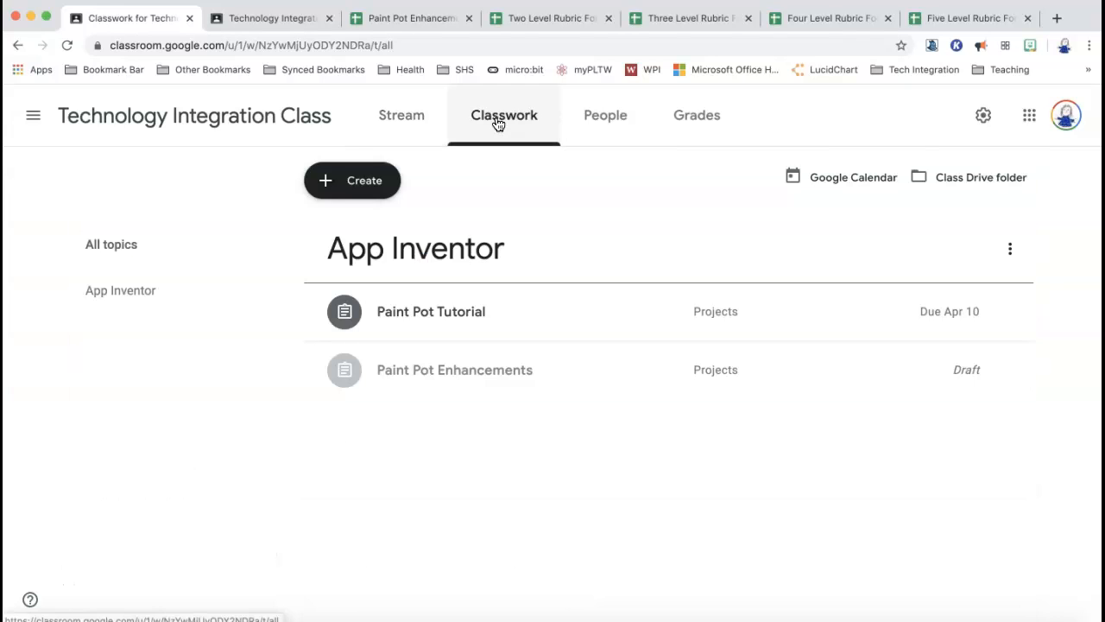
{"action": "left_click", "coordinate": [415, 320]}
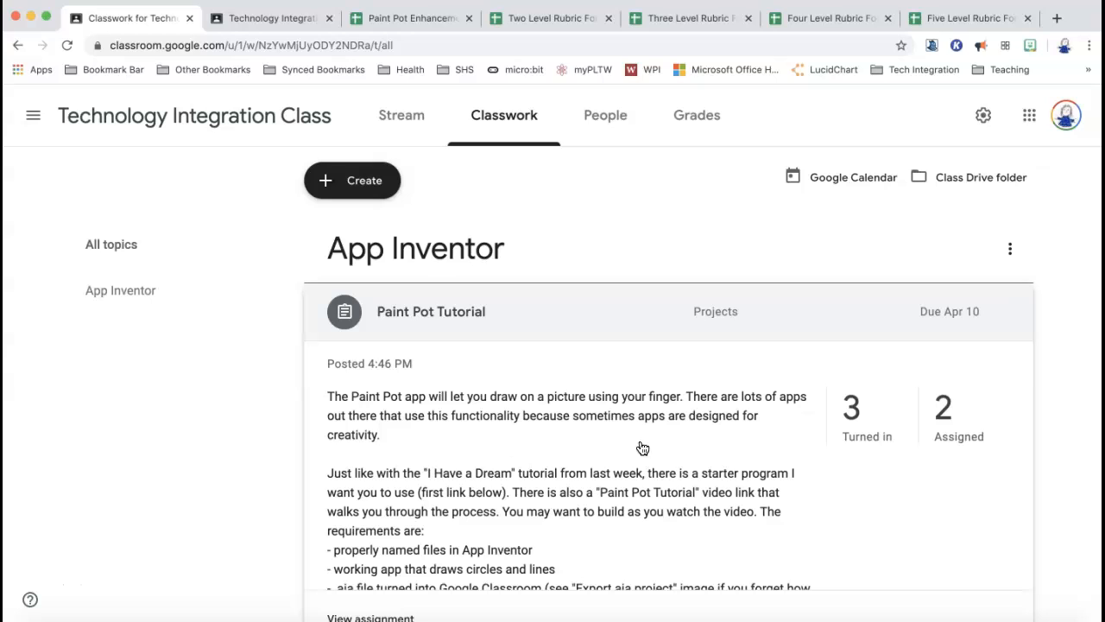
{"action": "left_click", "coordinate": [852, 410]}
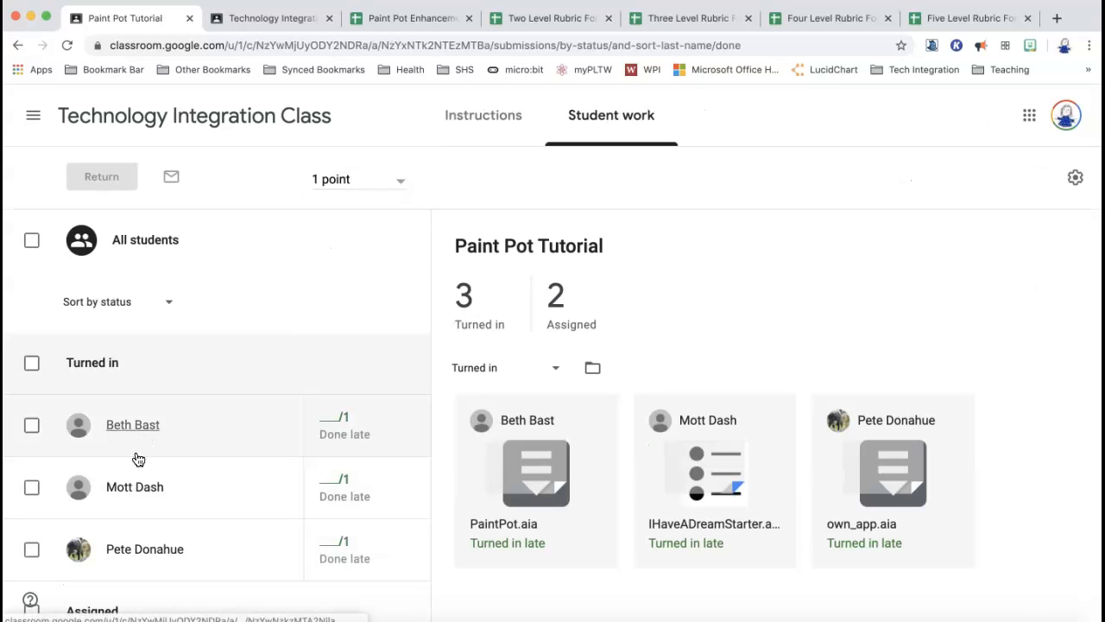
{"action": "left_click", "coordinate": [130, 489]}
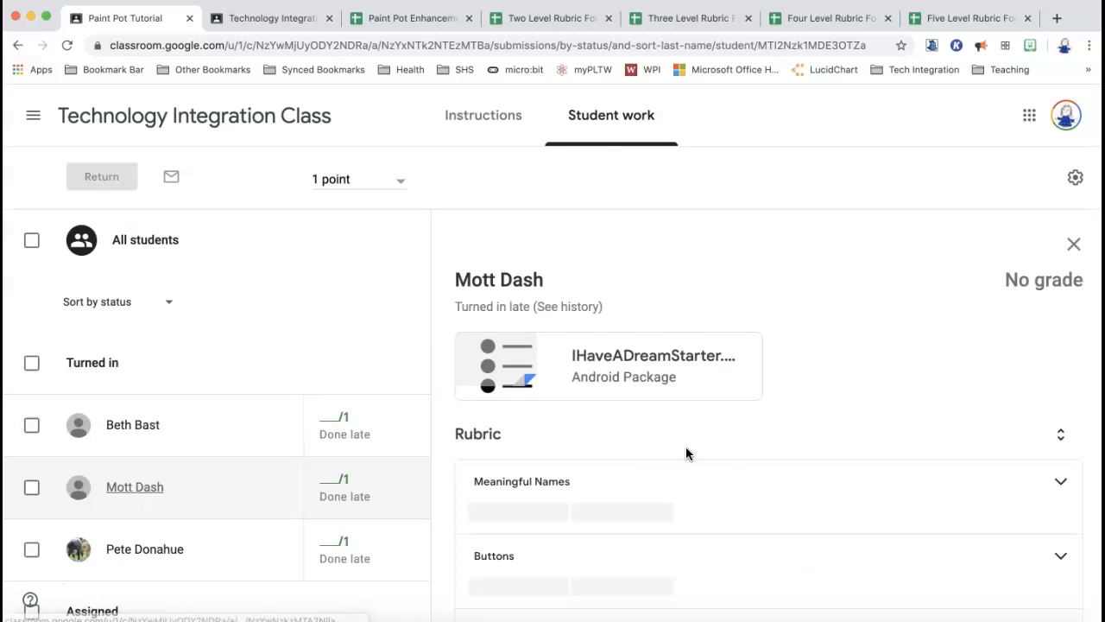
Review the submission's rubric and rate Meaningful Names, Buttons and Dots as Meets Standard.
{"action": "scroll", "coordinate": [801, 451], "scroll_direction": "down", "scroll_amount": 2}
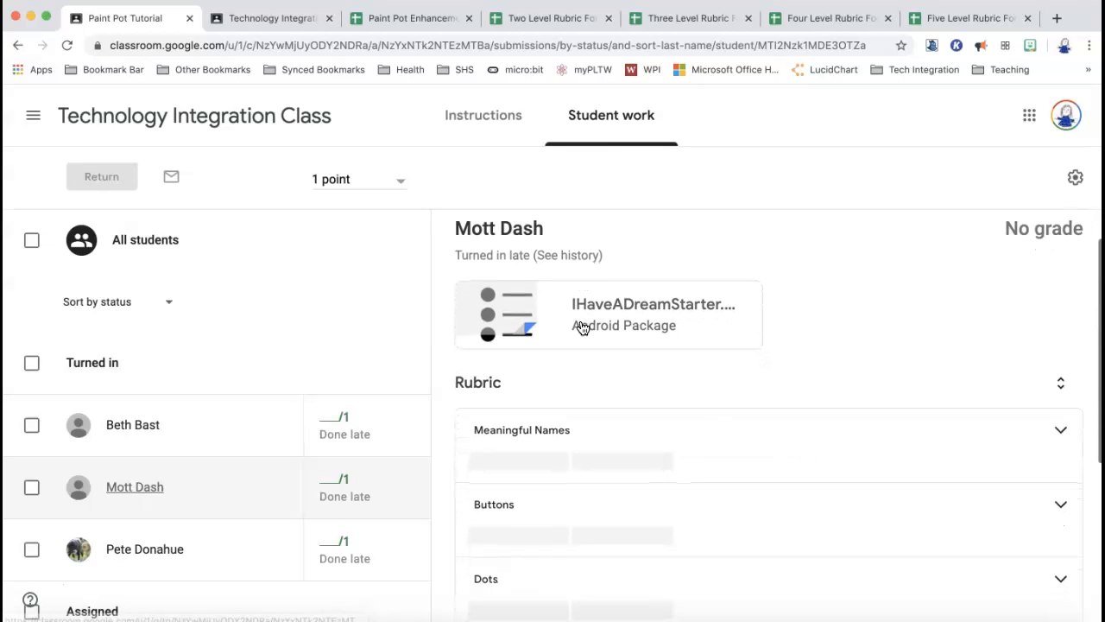
{"action": "scroll", "coordinate": [750, 444], "scroll_direction": "down", "scroll_amount": 4}
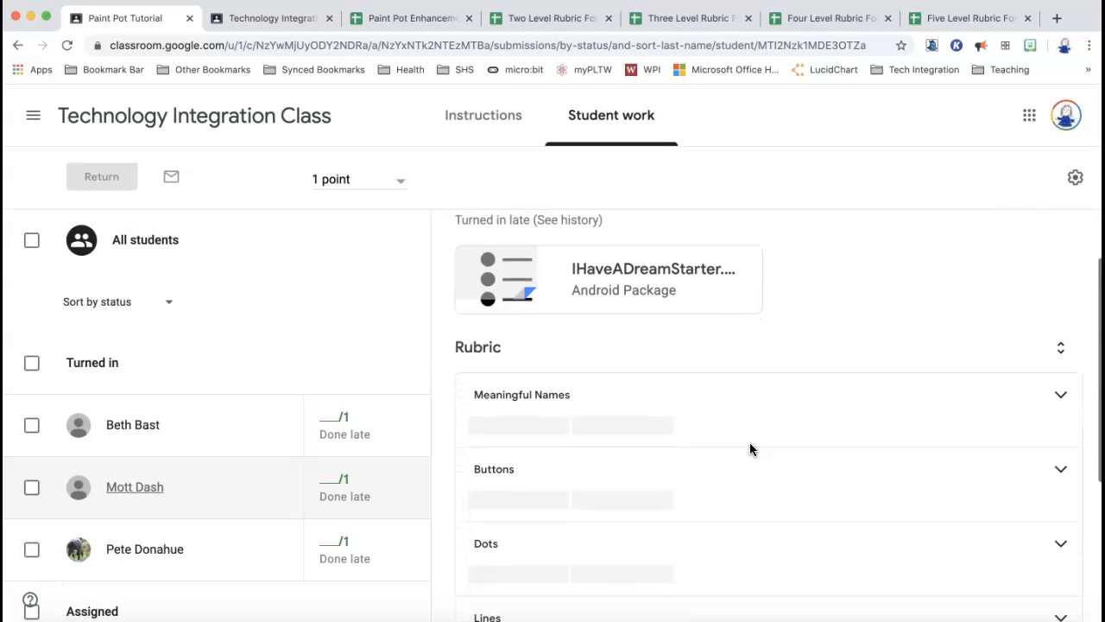
{"action": "scroll", "coordinate": [750, 444], "scroll_direction": "down", "scroll_amount": 4}
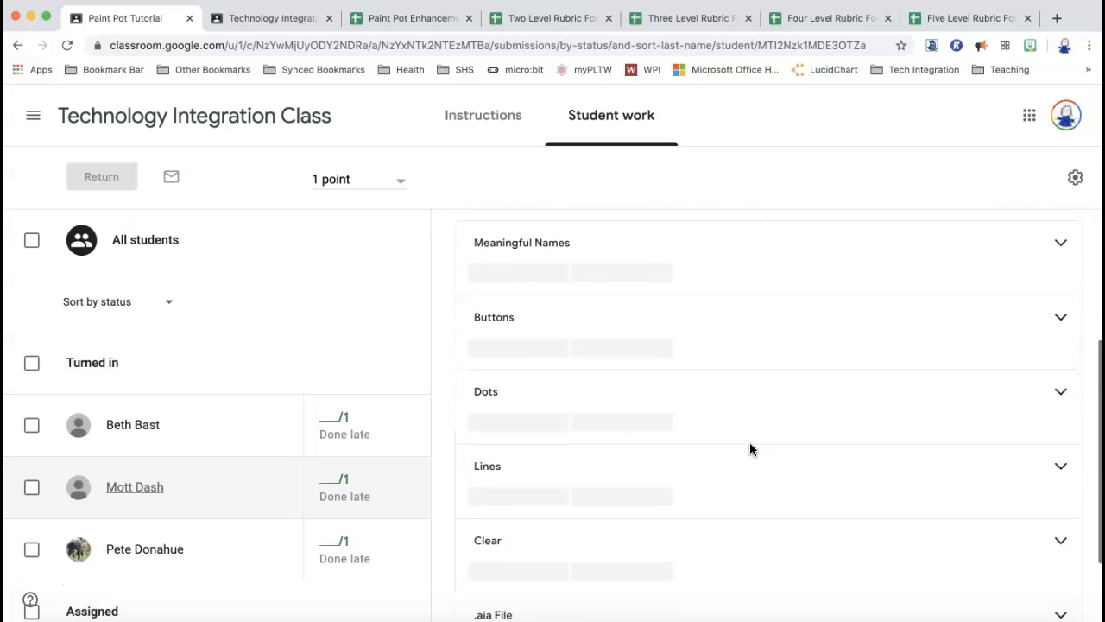
{"action": "scroll", "coordinate": [750, 444], "scroll_direction": "up", "scroll_amount": 10}
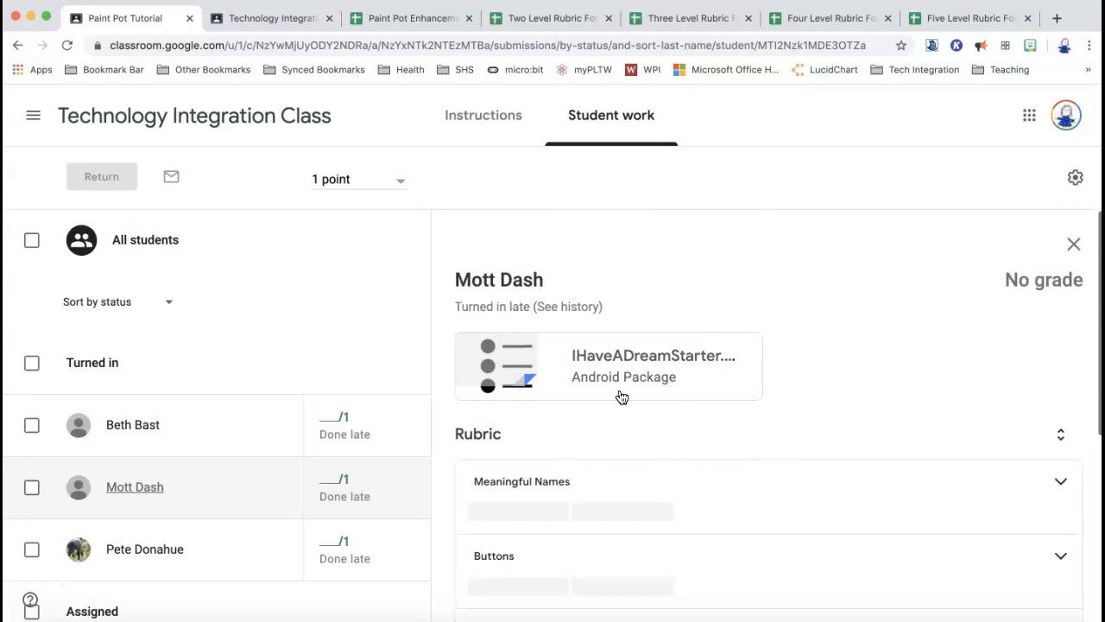
{"action": "scroll", "coordinate": [821, 430], "scroll_direction": "down", "scroll_amount": 3}
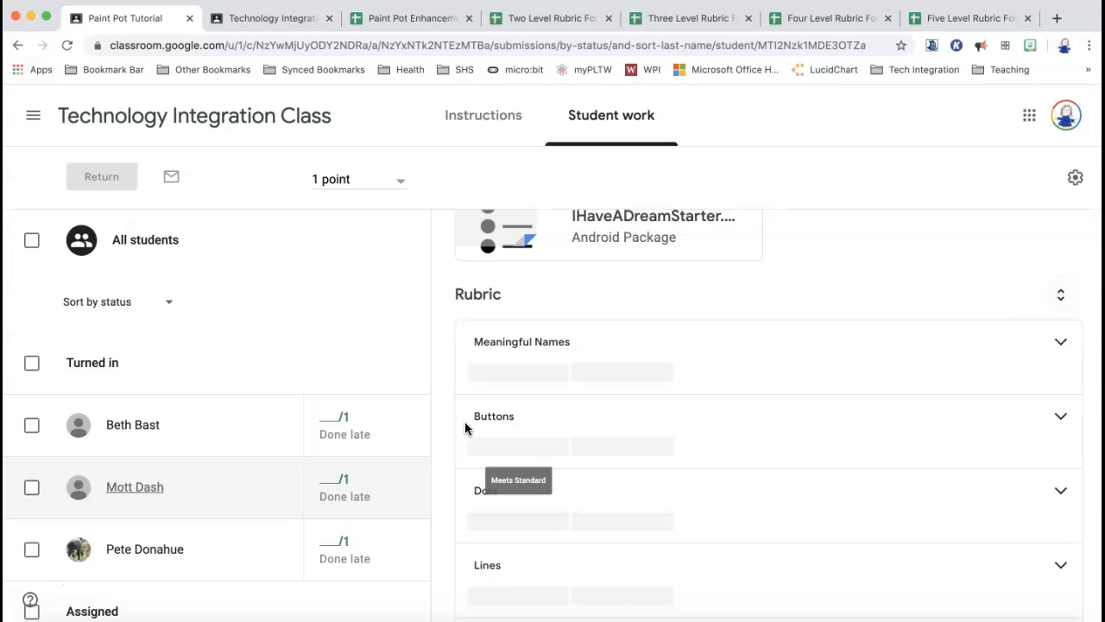
{"action": "left_click", "coordinate": [518, 374]}
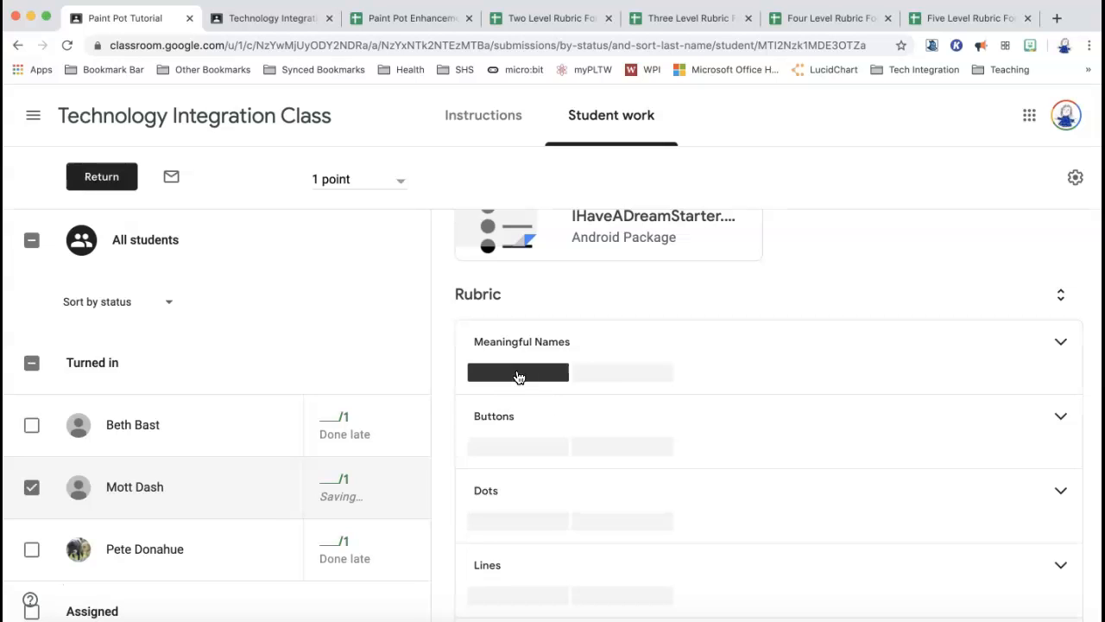
{"action": "left_click", "coordinate": [514, 449]}
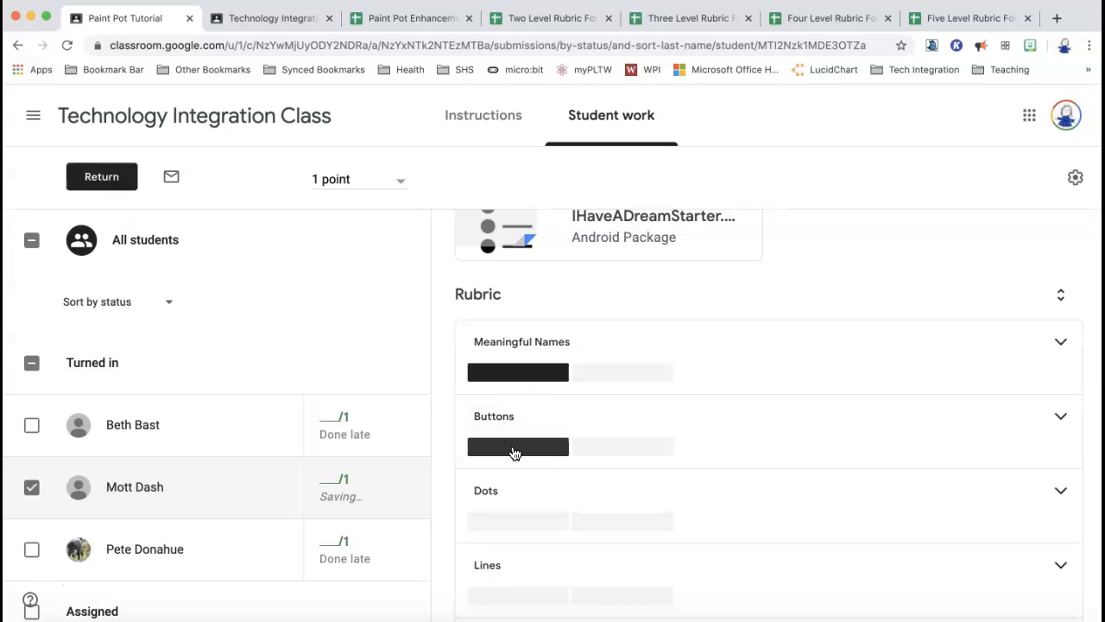
{"action": "left_click", "coordinate": [512, 525]}
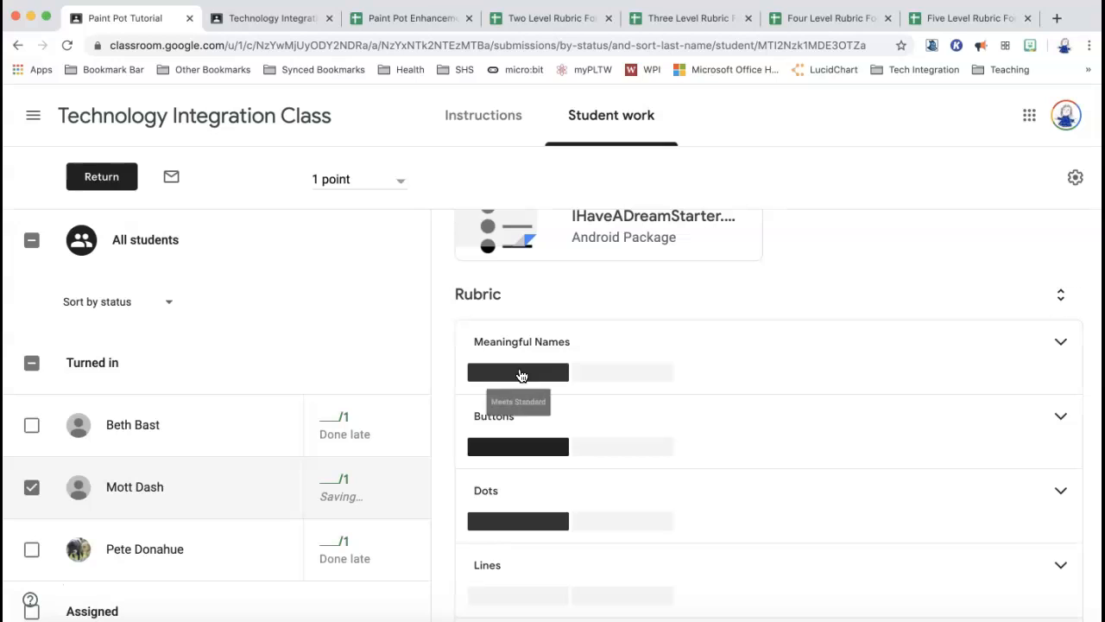
Expand the rubric descriptions, rate Lines and Clear as Meets Standard, and rate .aia File as Incomplete.
{"action": "left_click", "coordinate": [1063, 297]}
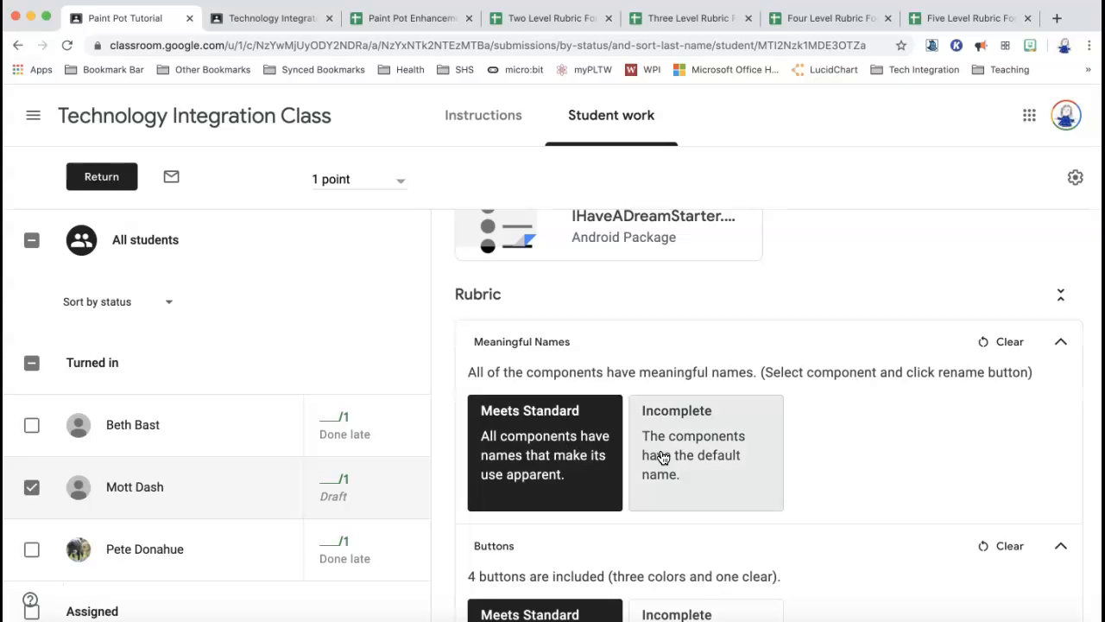
{"action": "scroll", "coordinate": [894, 469], "scroll_direction": "down", "scroll_amount": 1}
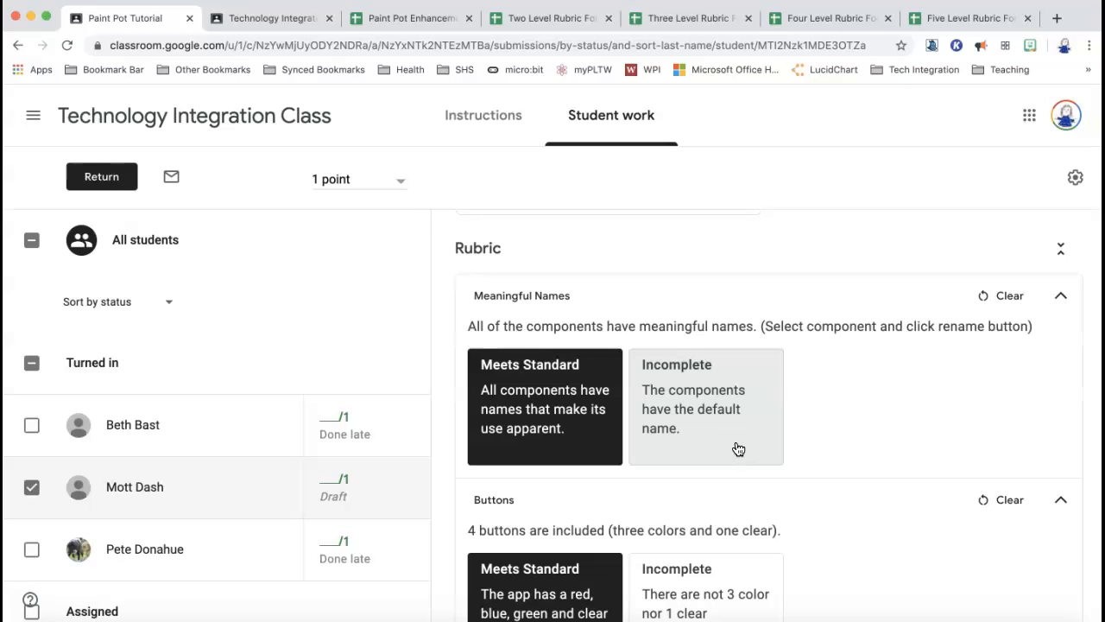
{"action": "scroll", "coordinate": [737, 446], "scroll_direction": "down", "scroll_amount": 2}
{"action": "scroll", "coordinate": [737, 446], "scroll_direction": "down", "scroll_amount": 2}
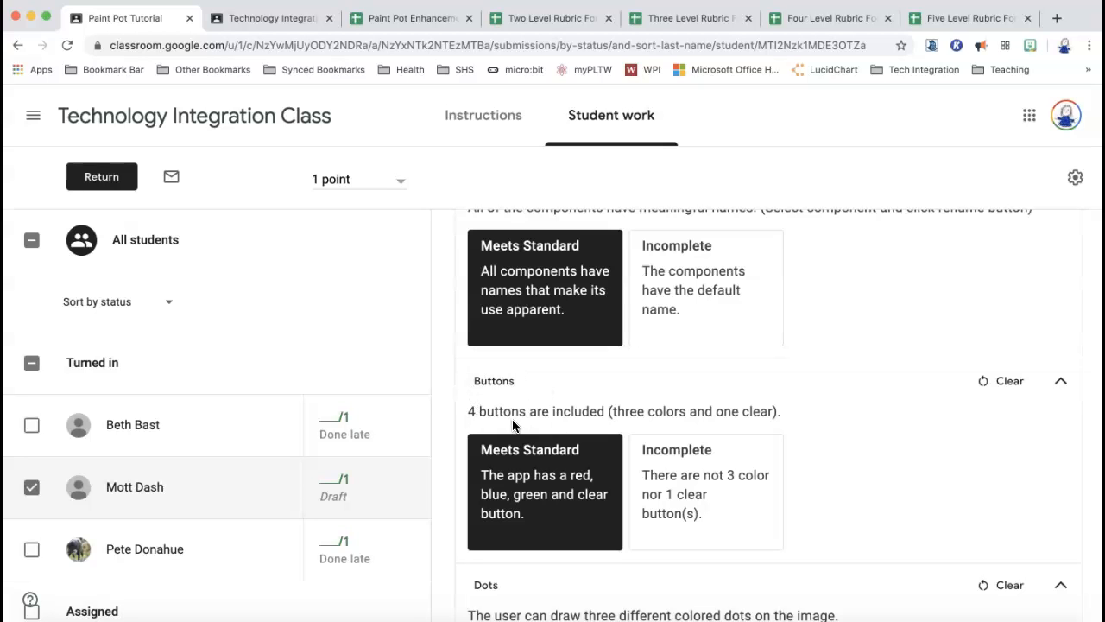
{"action": "scroll", "coordinate": [518, 449], "scroll_direction": "down", "scroll_amount": 5}
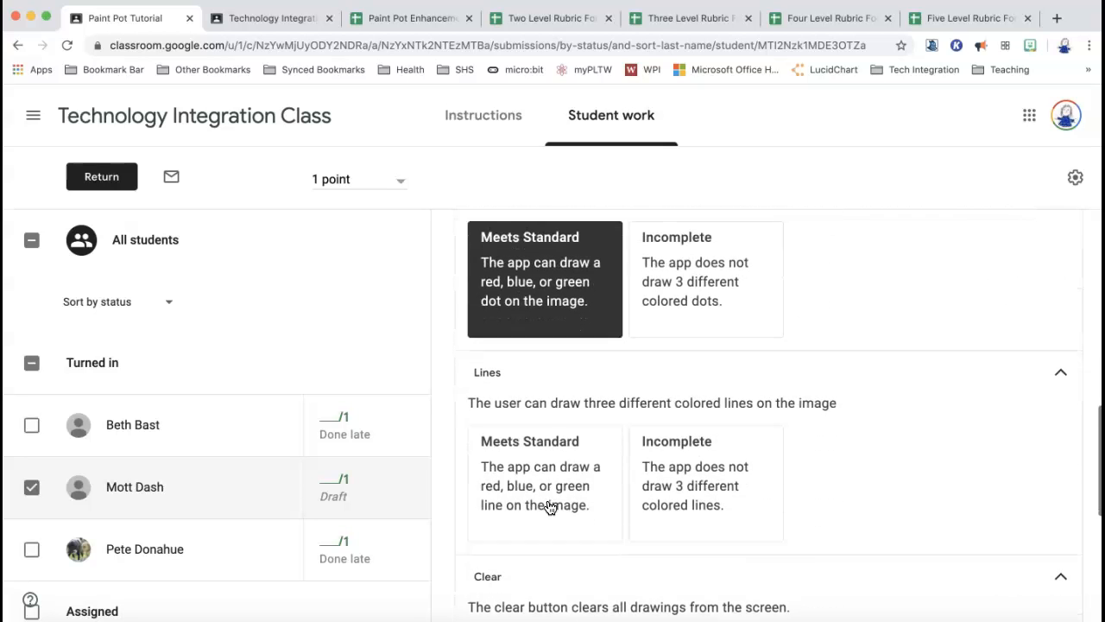
{"action": "left_click", "coordinate": [536, 468]}
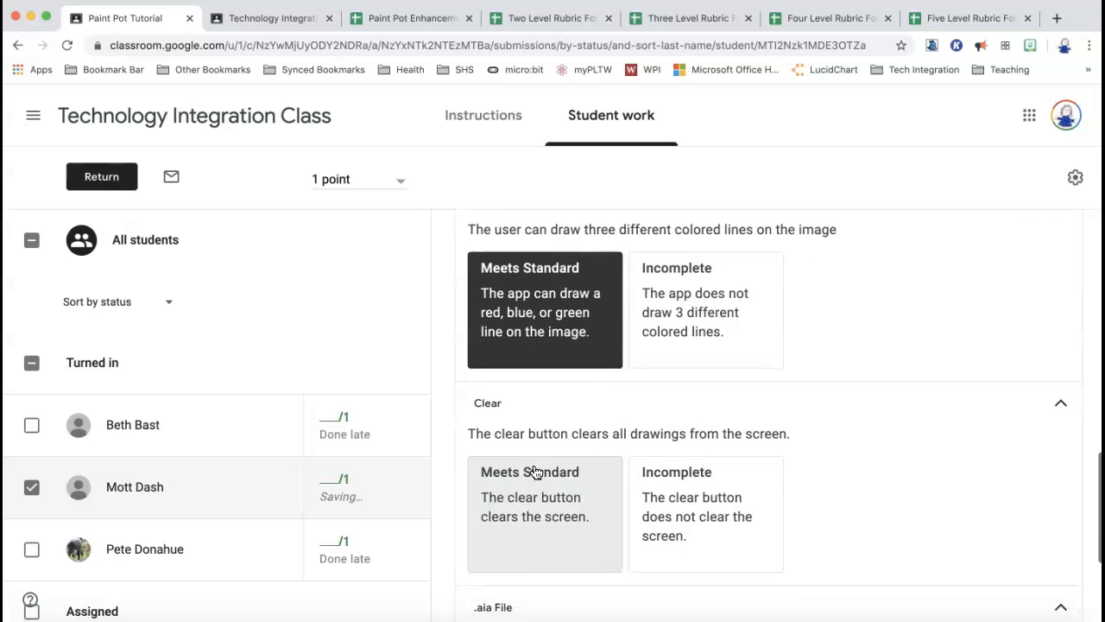
{"action": "left_click", "coordinate": [536, 515]}
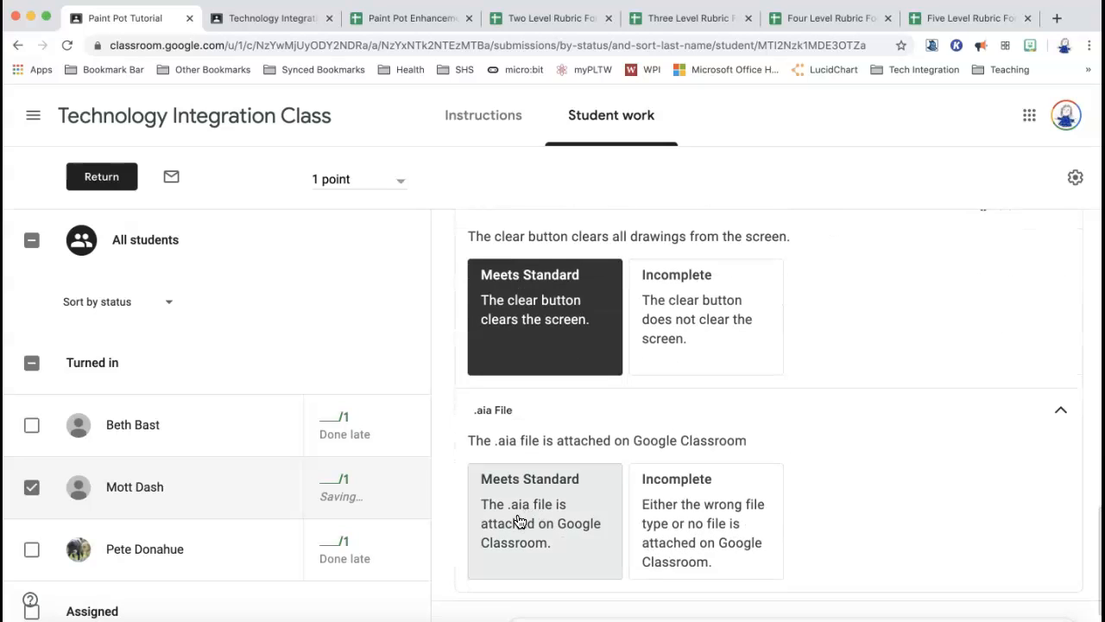
{"action": "left_click", "coordinate": [712, 521]}
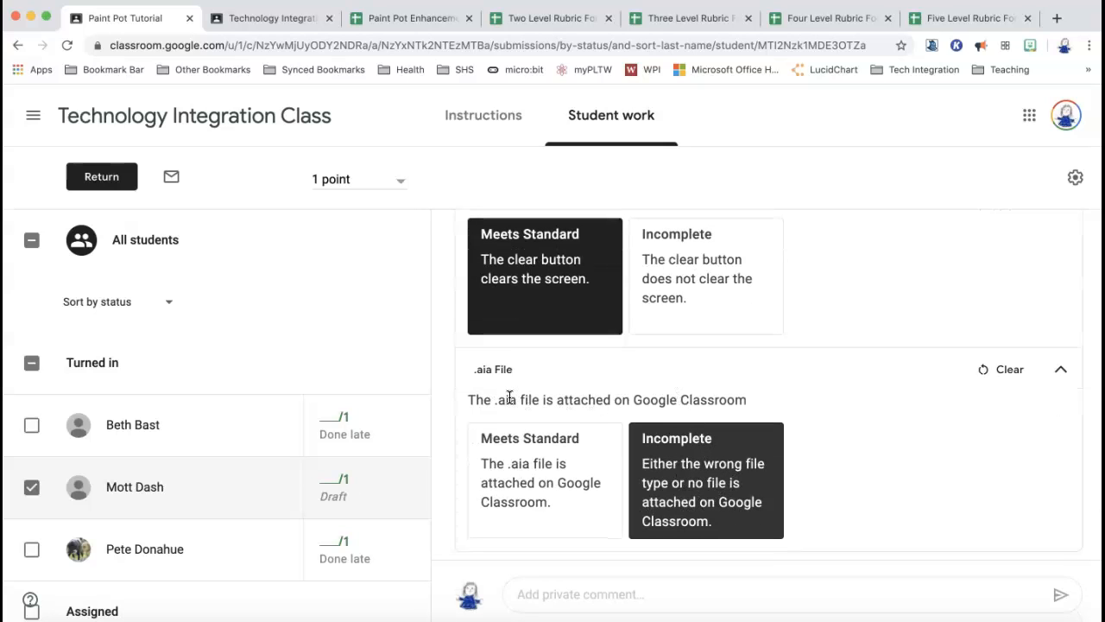
Collapse the rubric descriptions and review the ratings selected for all criteria of the submission.
{"action": "scroll", "coordinate": [712, 407], "scroll_direction": "up", "scroll_amount": 10}
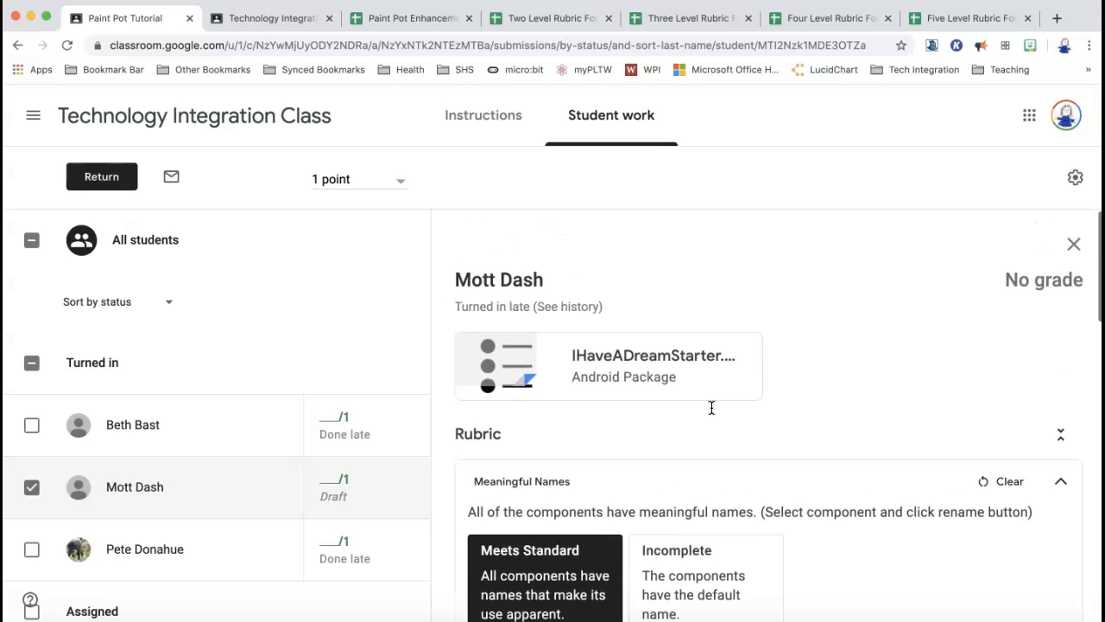
{"action": "scroll", "coordinate": [712, 407], "scroll_direction": "down", "scroll_amount": 2}
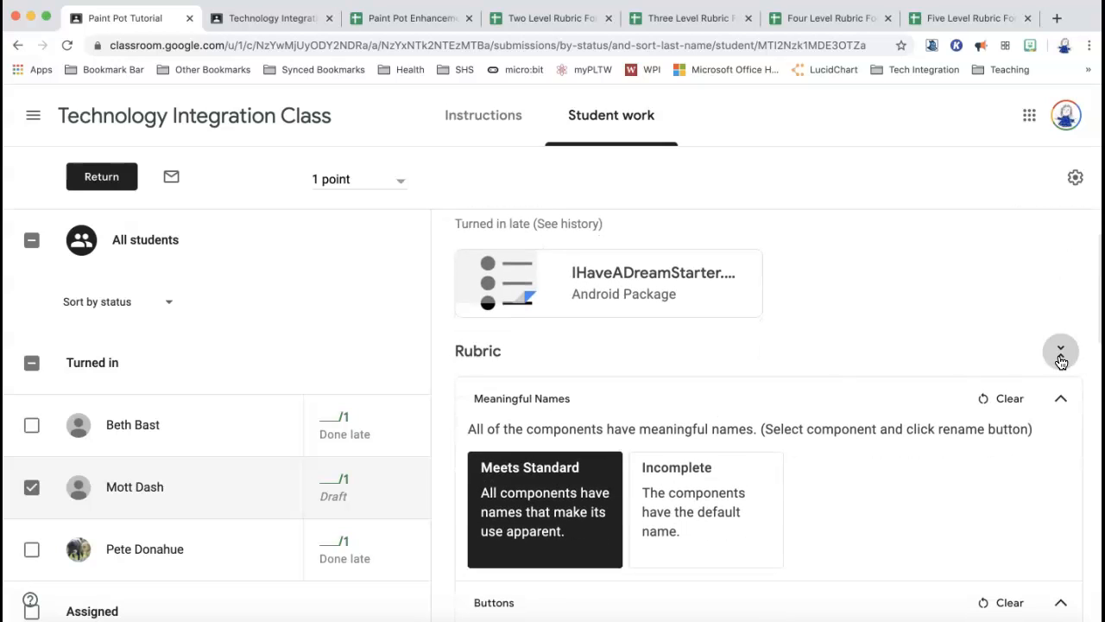
{"action": "left_click", "coordinate": [1061, 351]}
{"action": "scroll", "coordinate": [843, 584], "scroll_direction": "down", "scroll_amount": 3}
{"action": "scroll", "coordinate": [843, 584], "scroll_direction": "down", "scroll_amount": 1}
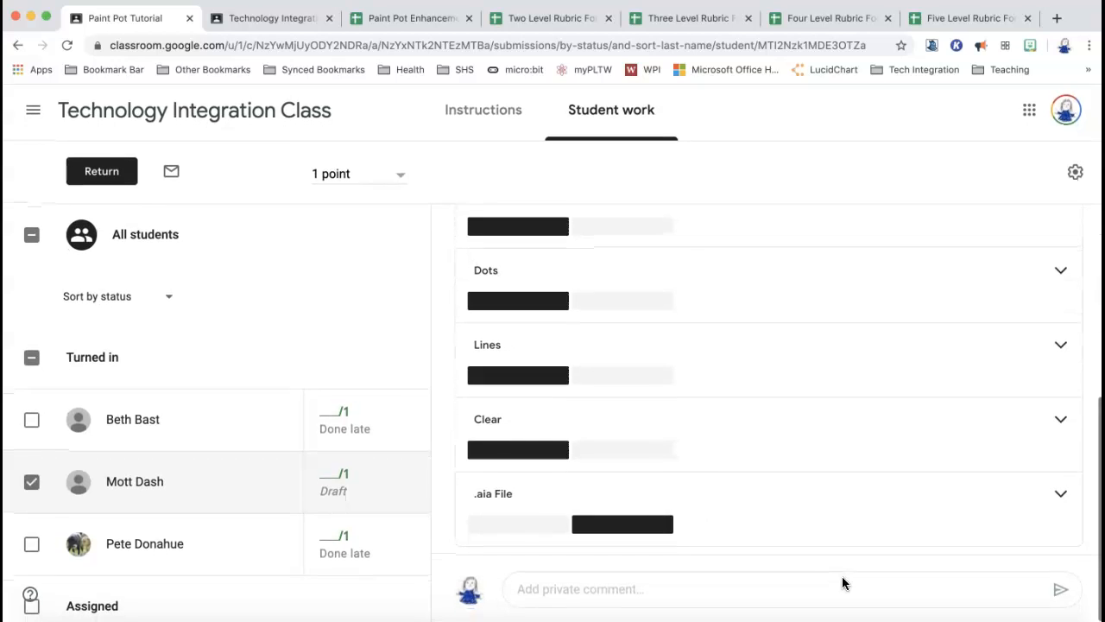
{"action": "scroll", "coordinate": [843, 584], "scroll_direction": "up", "scroll_amount": 3}
{"action": "scroll", "coordinate": [843, 584], "scroll_direction": "up", "scroll_amount": 1}
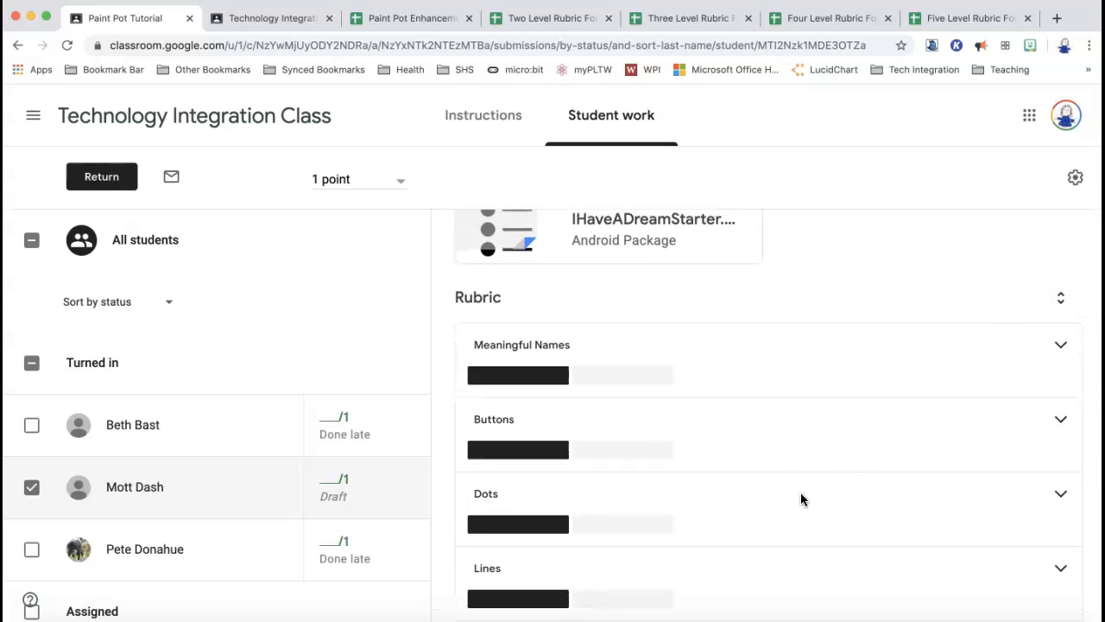
{"action": "scroll", "coordinate": [801, 499], "scroll_direction": "down", "scroll_amount": 4}
{"action": "scroll", "coordinate": [762, 496], "scroll_direction": "up", "scroll_amount": 2}
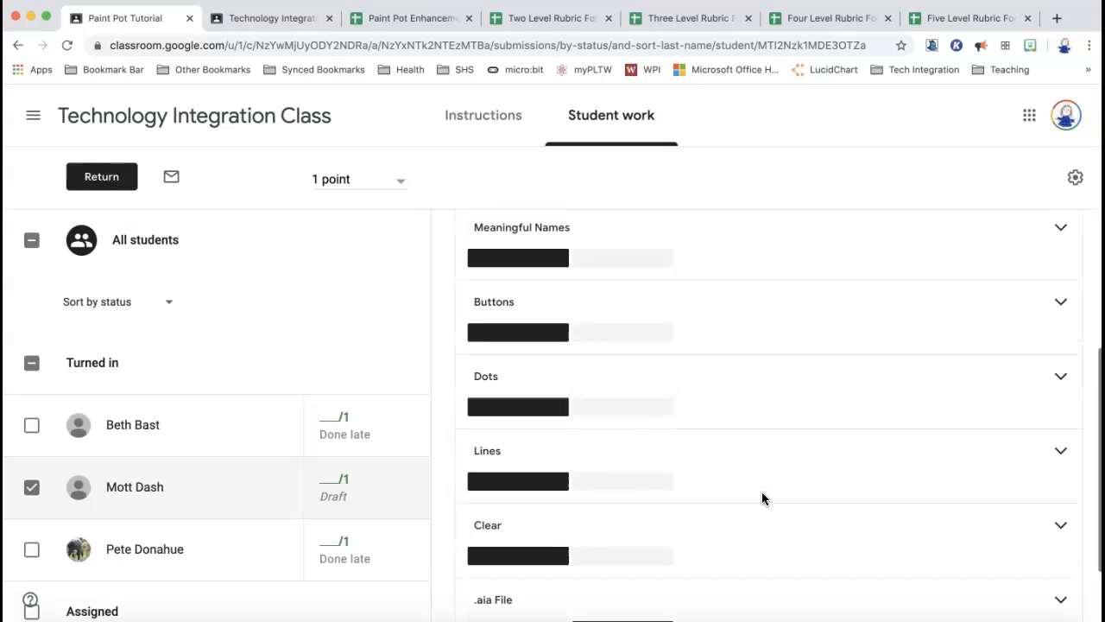
Return the IHaveADreamStarter submission graded 1 out of 1, with a private comment requesting file type adjustments and resubmission.
{"action": "left_click", "coordinate": [101, 174]}
{"action": "left_click", "coordinate": [476, 398]}
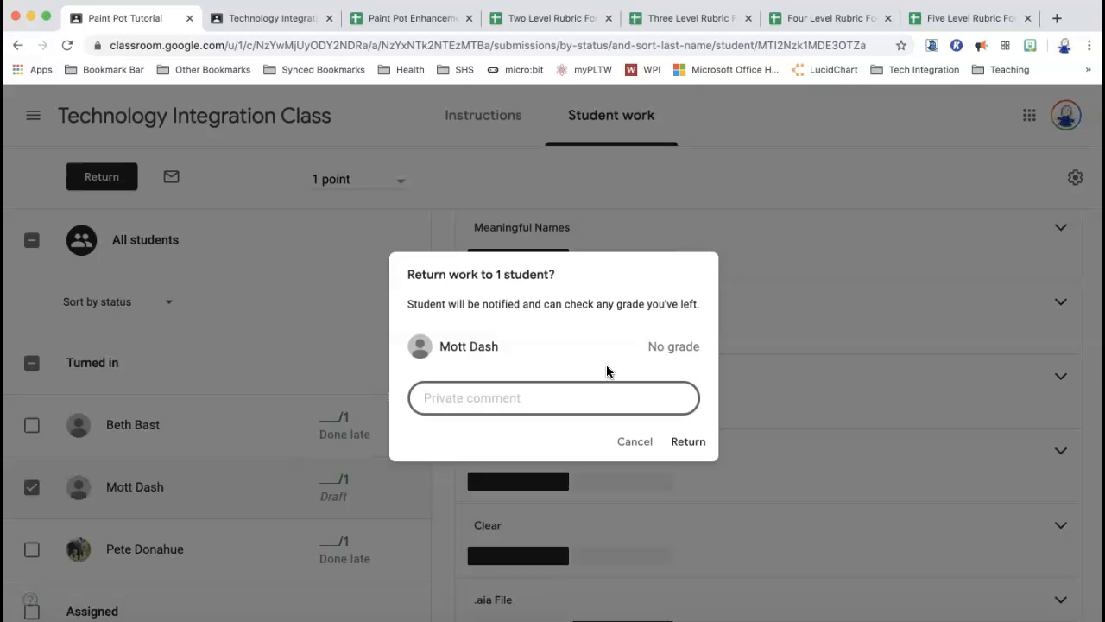
{"action": "left_click", "coordinate": [644, 442]}
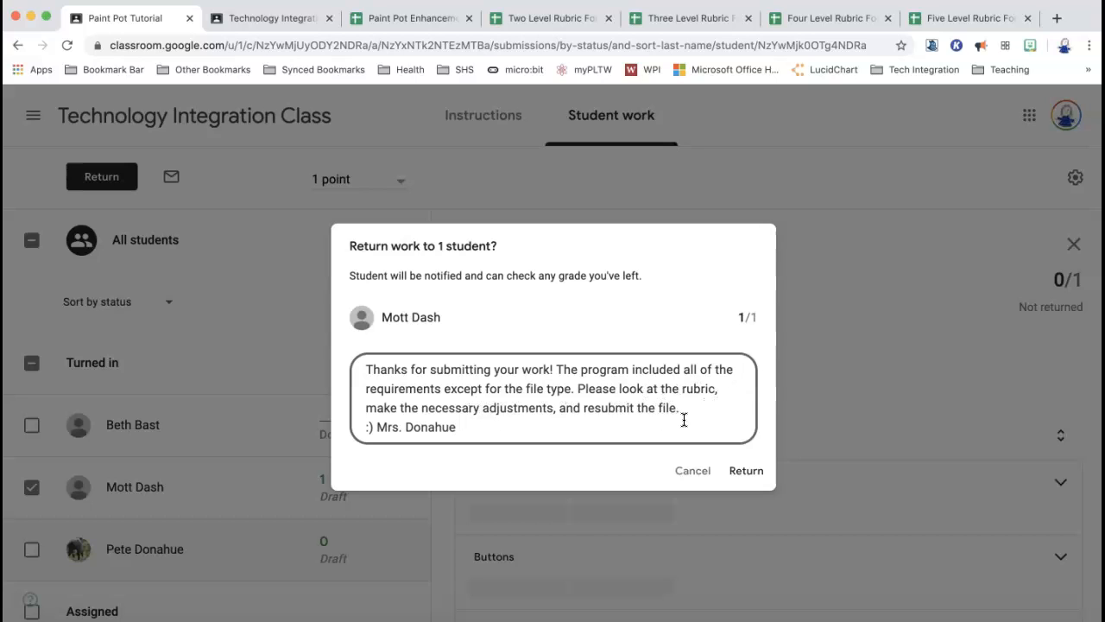
{"action": "left_click", "coordinate": [746, 470]}
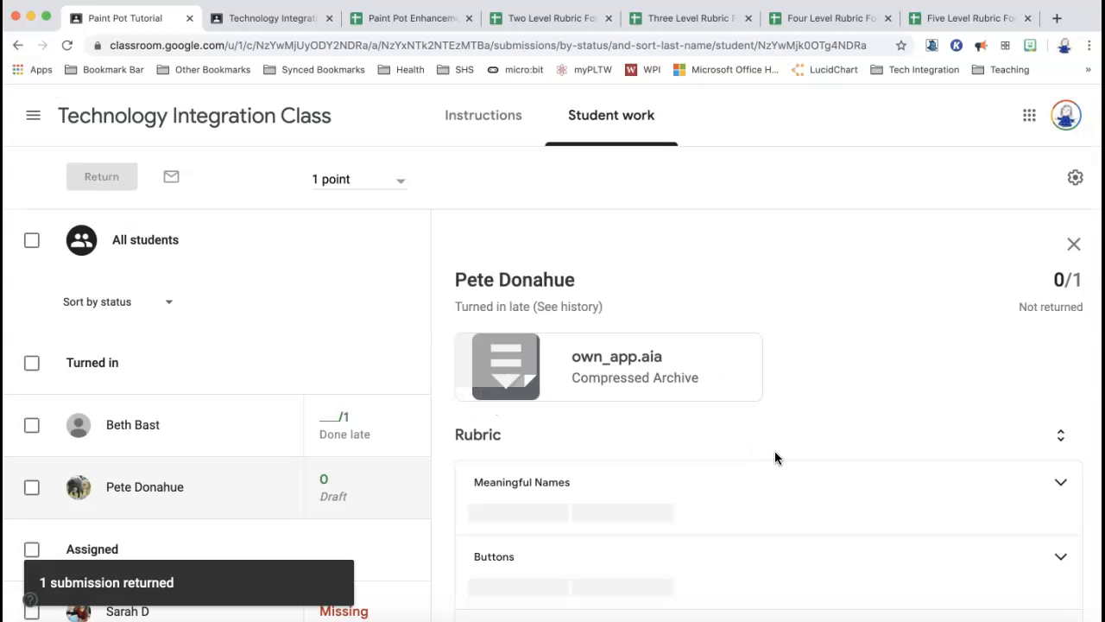
Open the PaintPot.aia submission, rate all six rubric criteria as Meets Standard, and enter a grade of 1 out of 1.
{"action": "scroll", "coordinate": [774, 458], "scroll_direction": "down", "scroll_amount": 2}
{"action": "scroll", "coordinate": [775, 458], "scroll_direction": "down", "scroll_amount": 1}
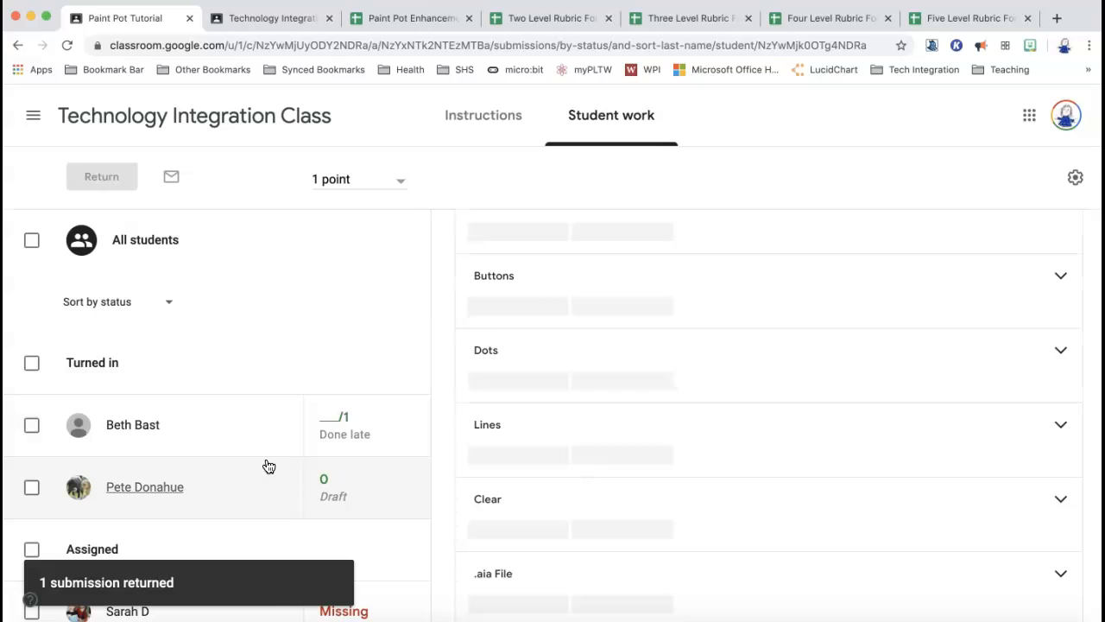
{"action": "left_click", "coordinate": [217, 434]}
{"action": "scroll", "coordinate": [679, 384], "scroll_direction": "down", "scroll_amount": 3}
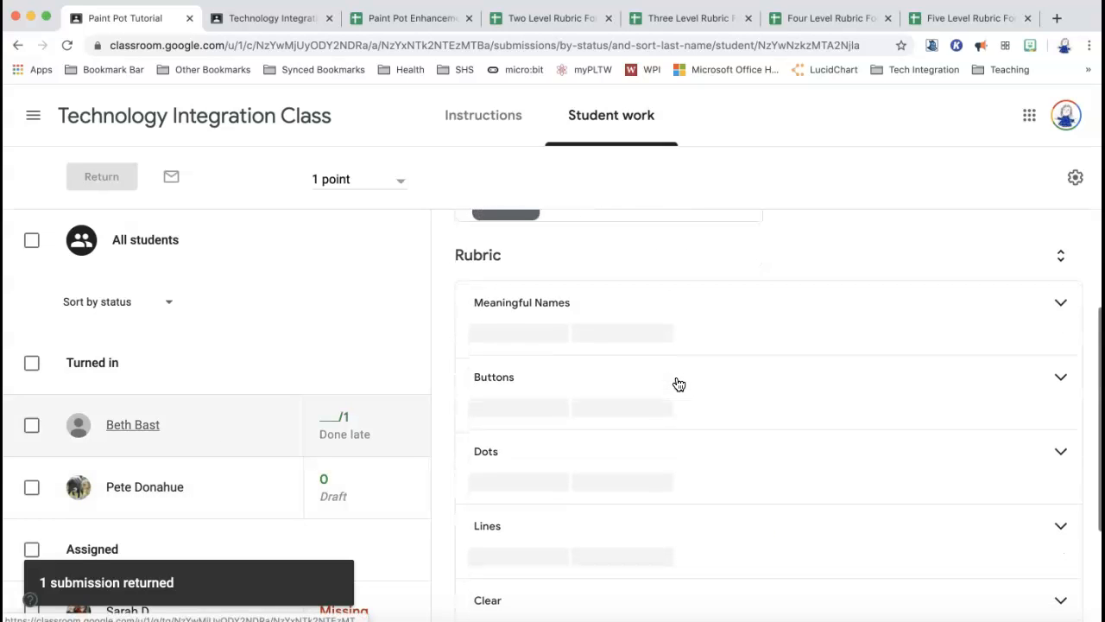
{"action": "left_click", "coordinate": [533, 335]}
{"action": "left_click", "coordinate": [519, 410]}
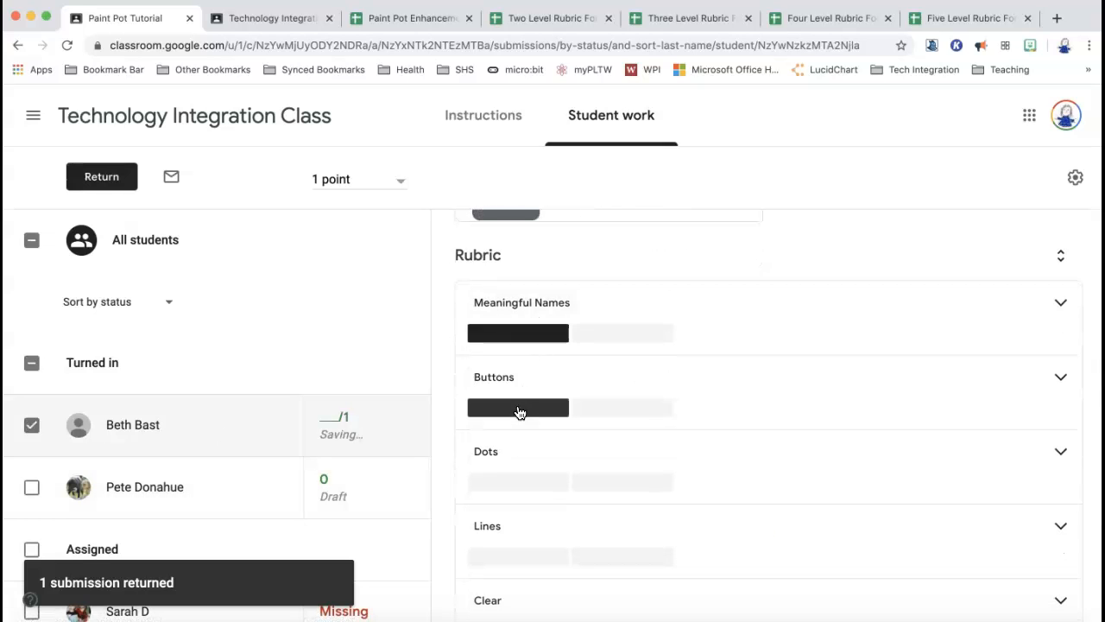
{"action": "left_click", "coordinate": [518, 483]}
{"action": "scroll", "coordinate": [516, 493], "scroll_direction": "down", "scroll_amount": 1}
{"action": "left_click", "coordinate": [506, 467]}
{"action": "left_click", "coordinate": [504, 539]}
{"action": "scroll", "coordinate": [504, 539], "scroll_direction": "down", "scroll_amount": 1}
{"action": "left_click", "coordinate": [505, 540]}
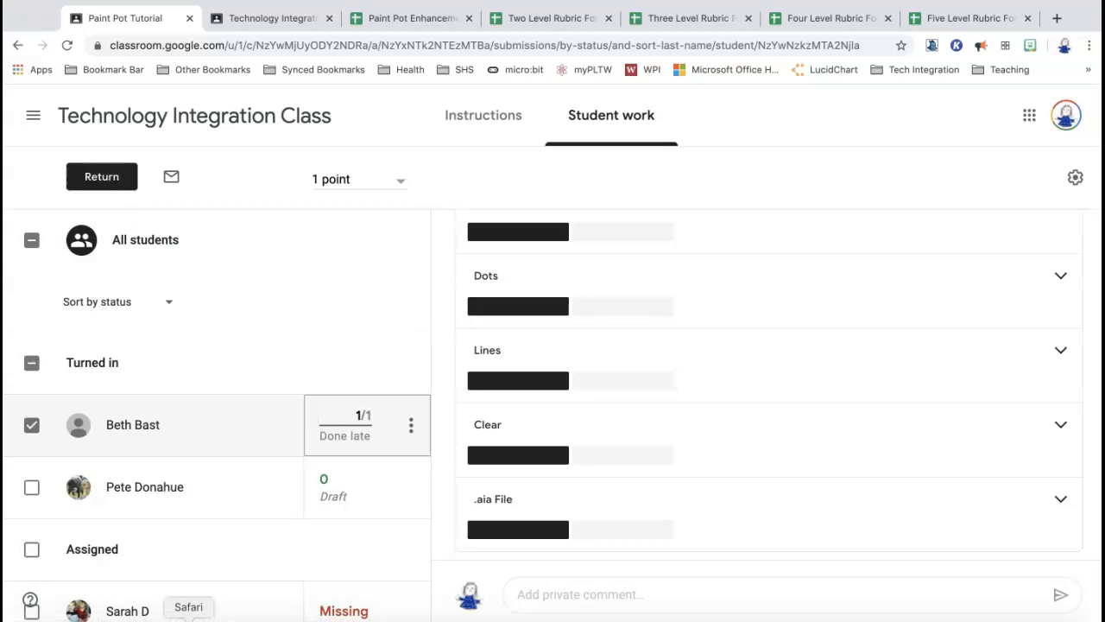
Switch to Safari and refresh the student's Gmail inbox to check for notifications about the returned work.
{"action": "left_click", "coordinate": [190, 618]}
{"action": "left_click", "coordinate": [690, 55]}
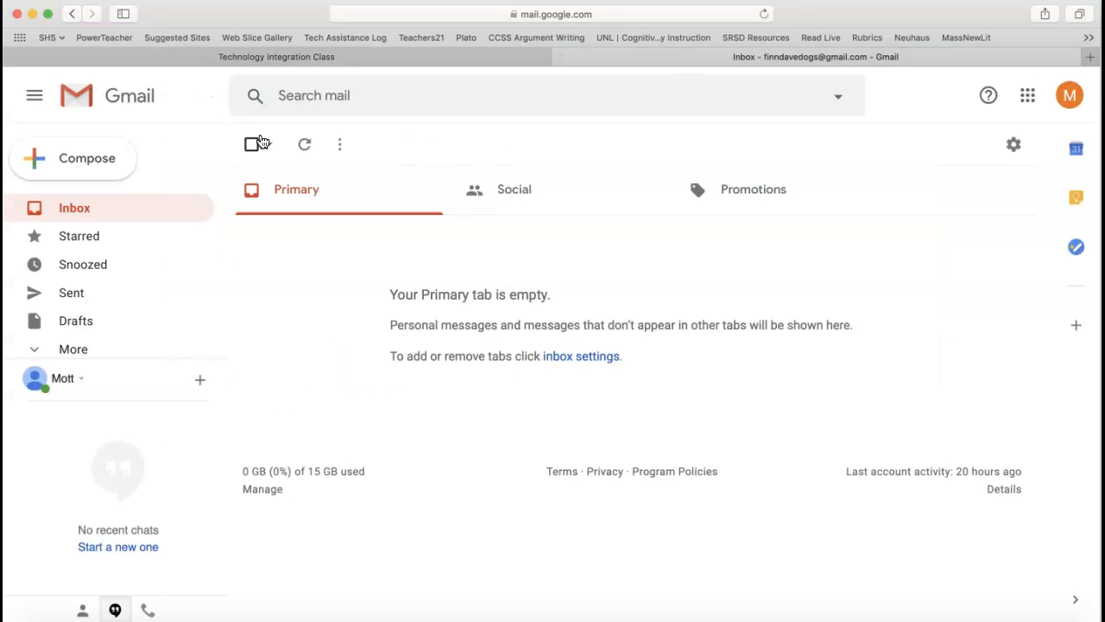
{"action": "left_click", "coordinate": [305, 145]}
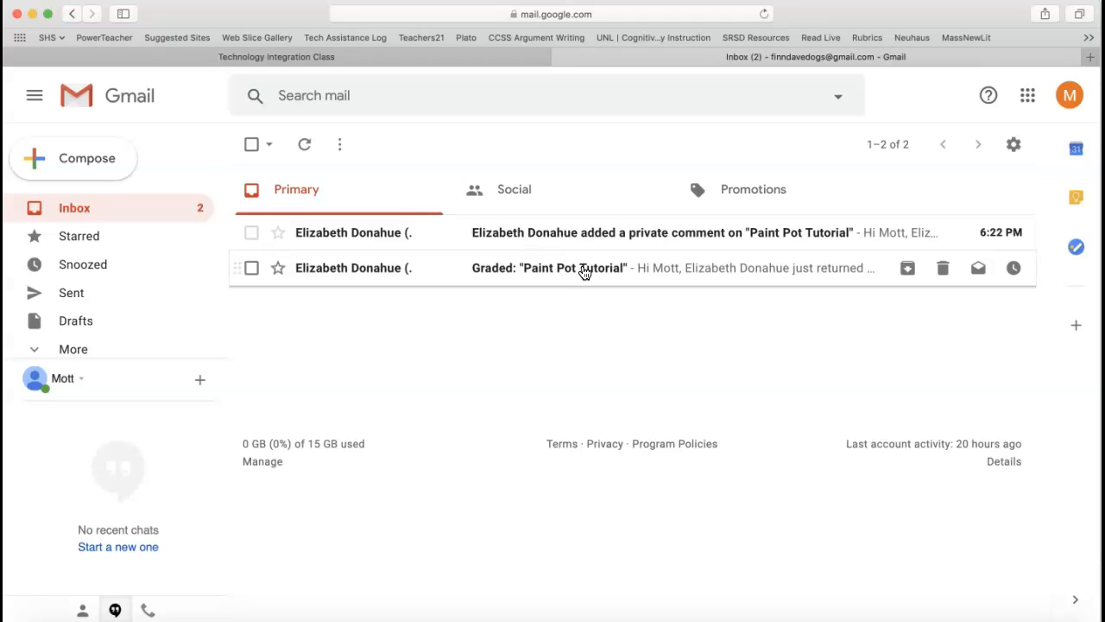
Open the full Paint Pot Tutorial assignment from the student's classwork in Technology Integration Class.
{"action": "left_click", "coordinate": [429, 58]}
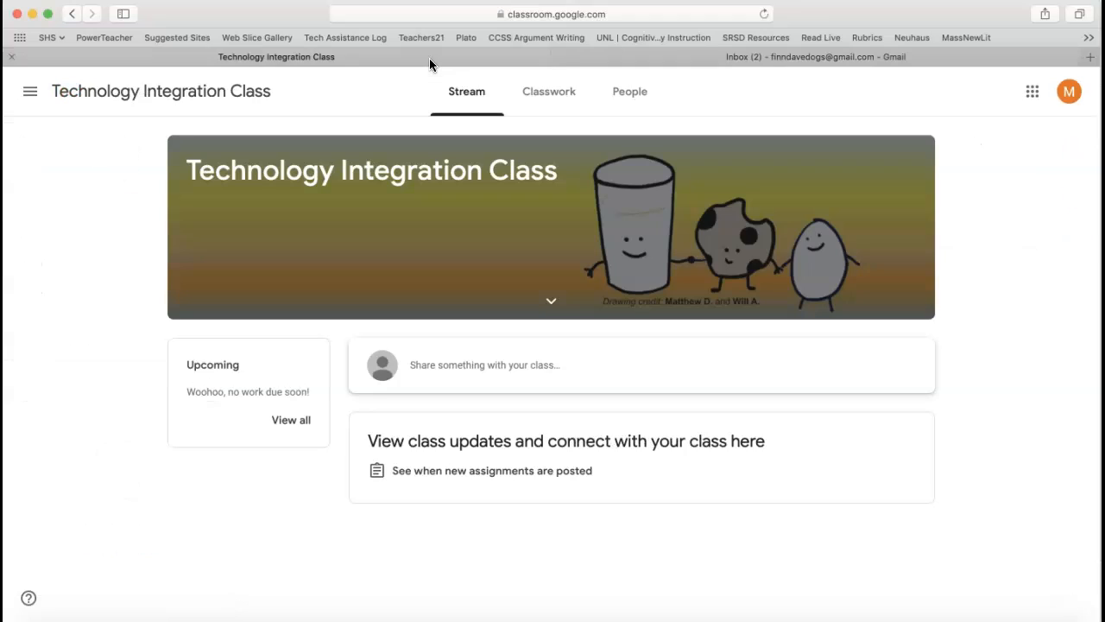
{"action": "left_click", "coordinate": [552, 112]}
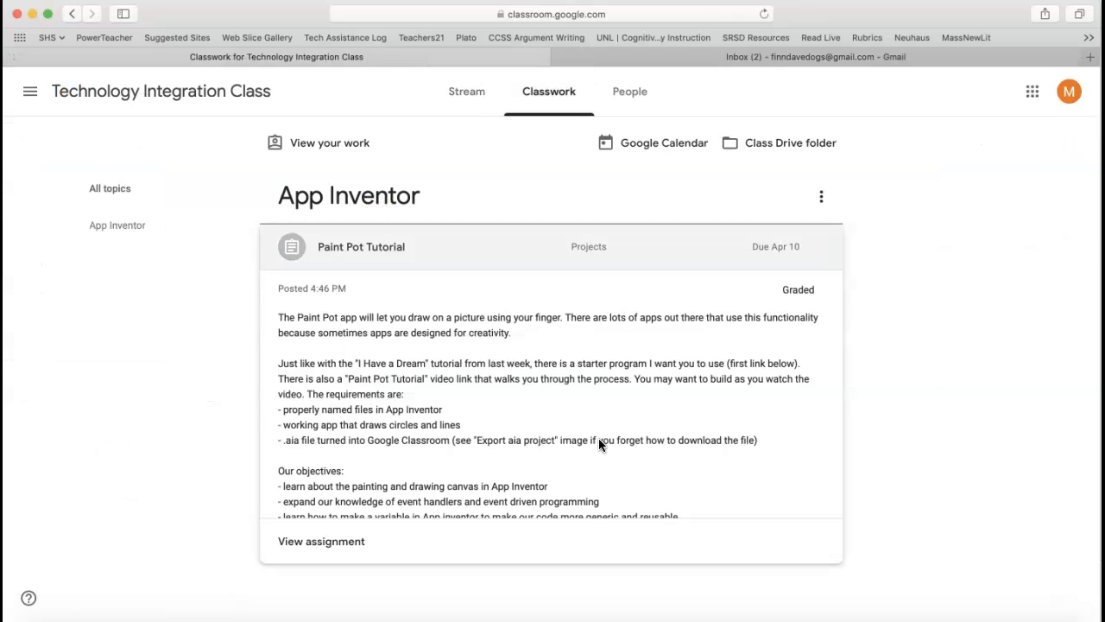
{"action": "scroll", "coordinate": [598, 437], "scroll_direction": "down", "scroll_amount": 1}
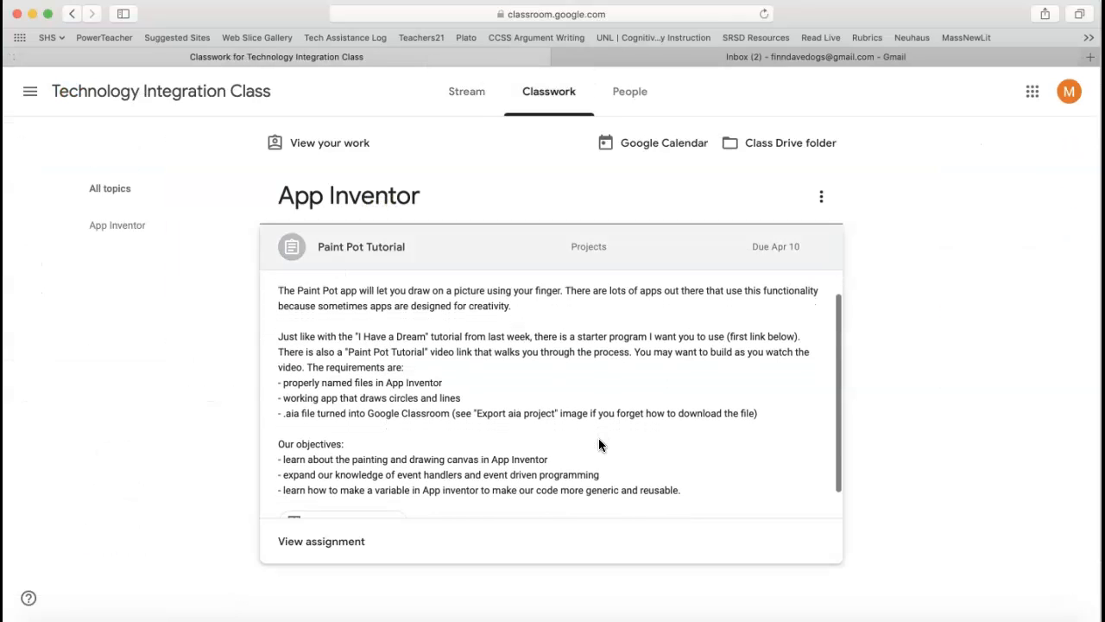
{"action": "left_click", "coordinate": [342, 542]}
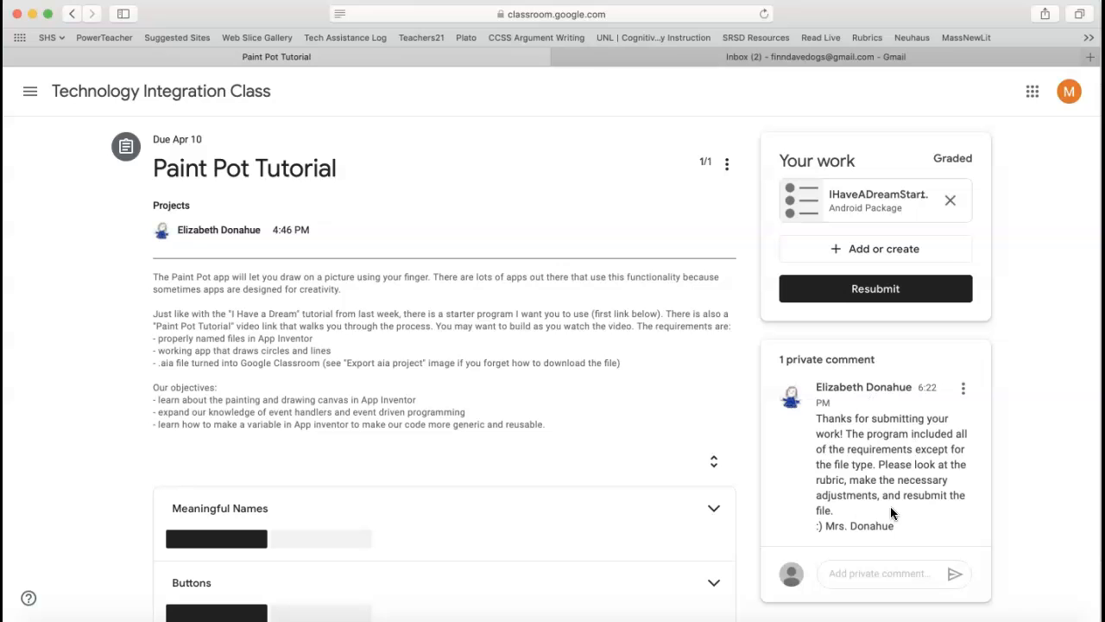
Examine the student's rubric ratings for the returned work, expanding all criteria descriptions from Meaningful Names through .aia File.
{"action": "scroll", "coordinate": [676, 524], "scroll_direction": "down", "scroll_amount": 5}
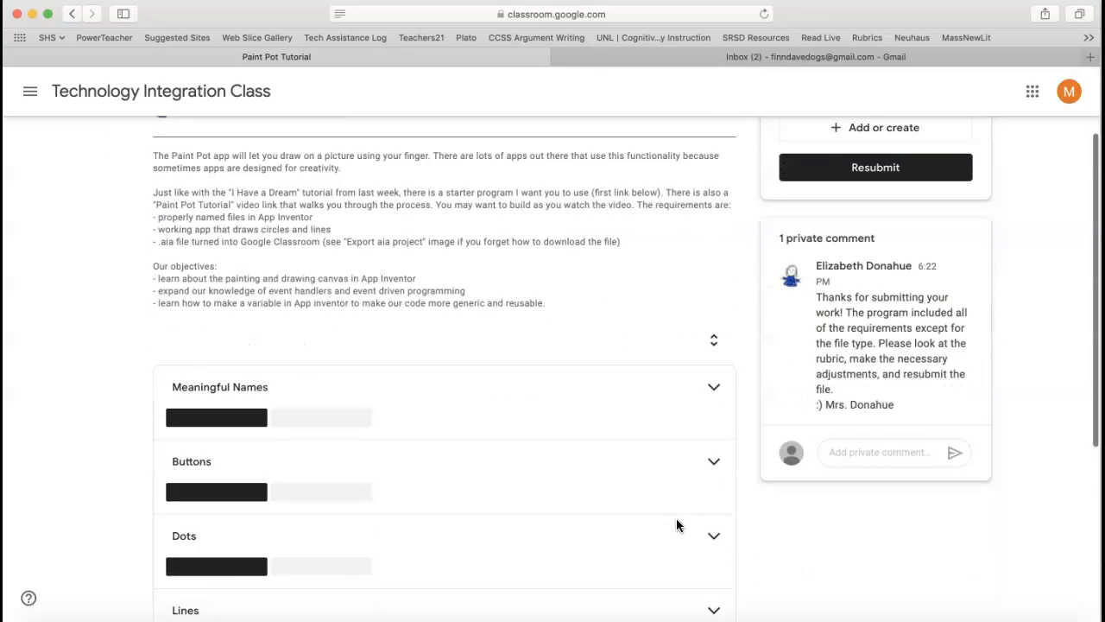
{"action": "scroll", "coordinate": [676, 524], "scroll_direction": "down", "scroll_amount": 5}
{"action": "scroll", "coordinate": [676, 524], "scroll_direction": "up", "scroll_amount": 3}
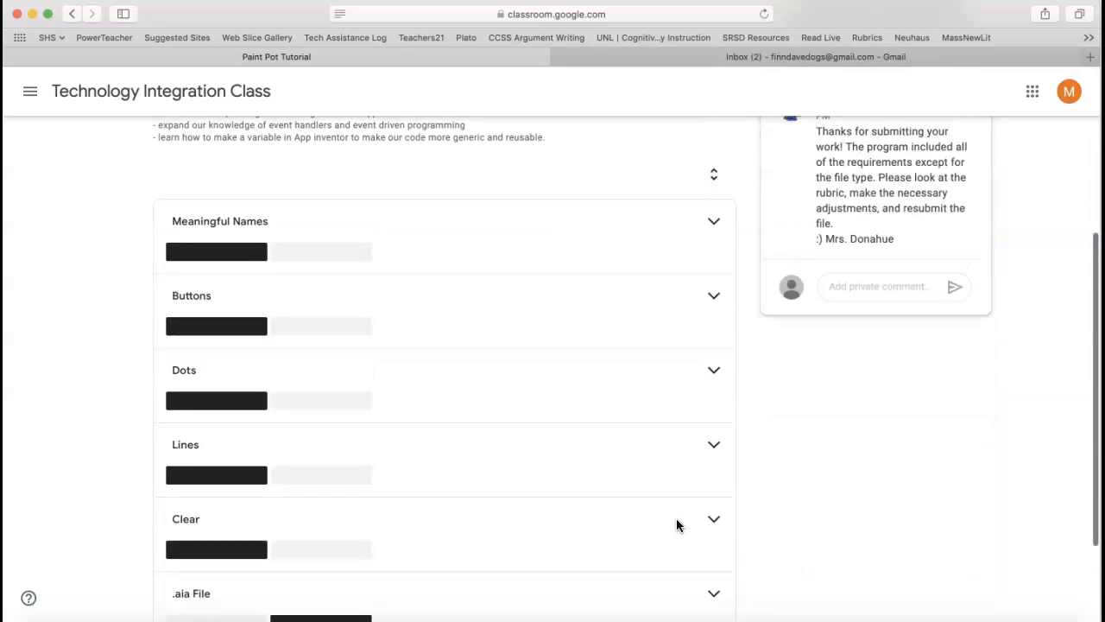
{"action": "scroll", "coordinate": [676, 524], "scroll_direction": "down", "scroll_amount": 1}
{"action": "scroll", "coordinate": [676, 524], "scroll_direction": "down", "scroll_amount": 2}
{"action": "scroll", "coordinate": [676, 525], "scroll_direction": "up", "scroll_amount": 5}
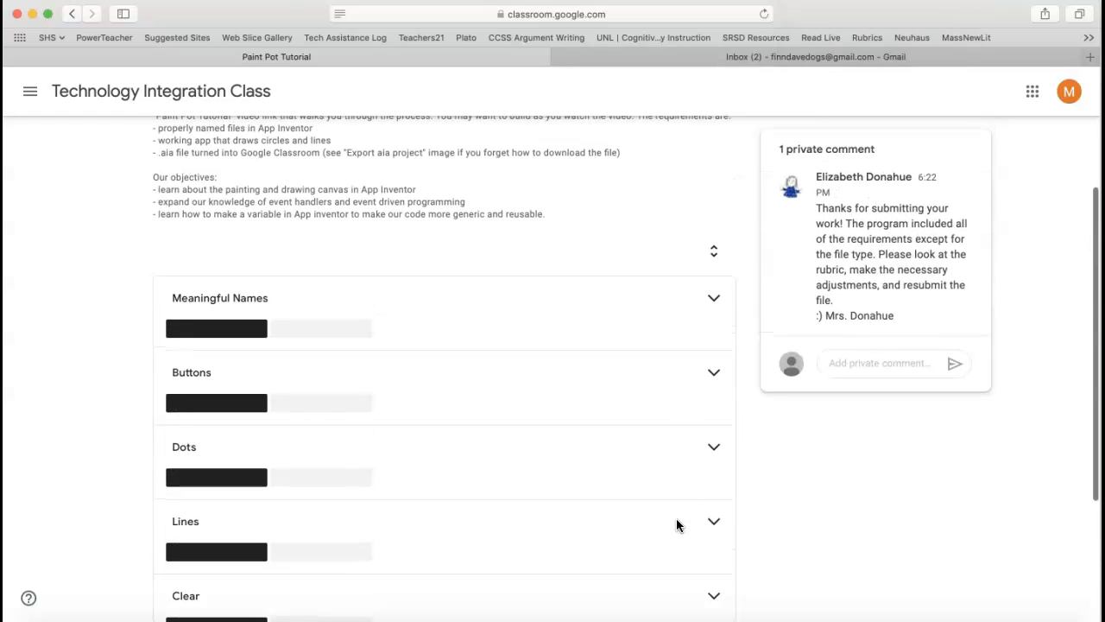
{"action": "left_click", "coordinate": [715, 253]}
{"action": "scroll", "coordinate": [648, 471], "scroll_direction": "down", "scroll_amount": 5}
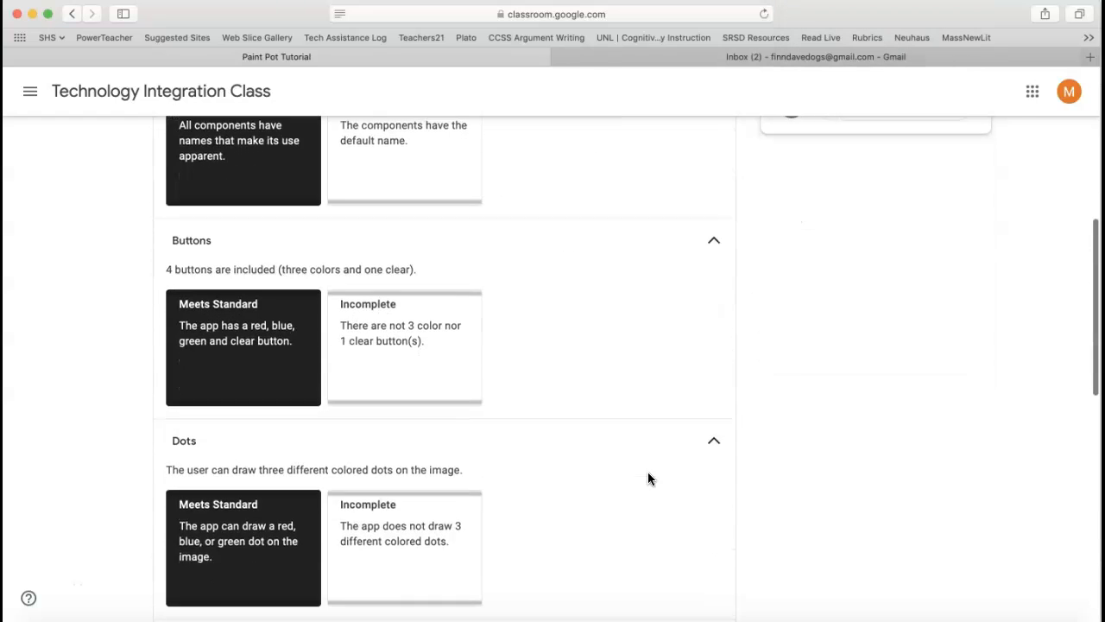
{"action": "scroll", "coordinate": [648, 474], "scroll_direction": "down", "scroll_amount": 8}
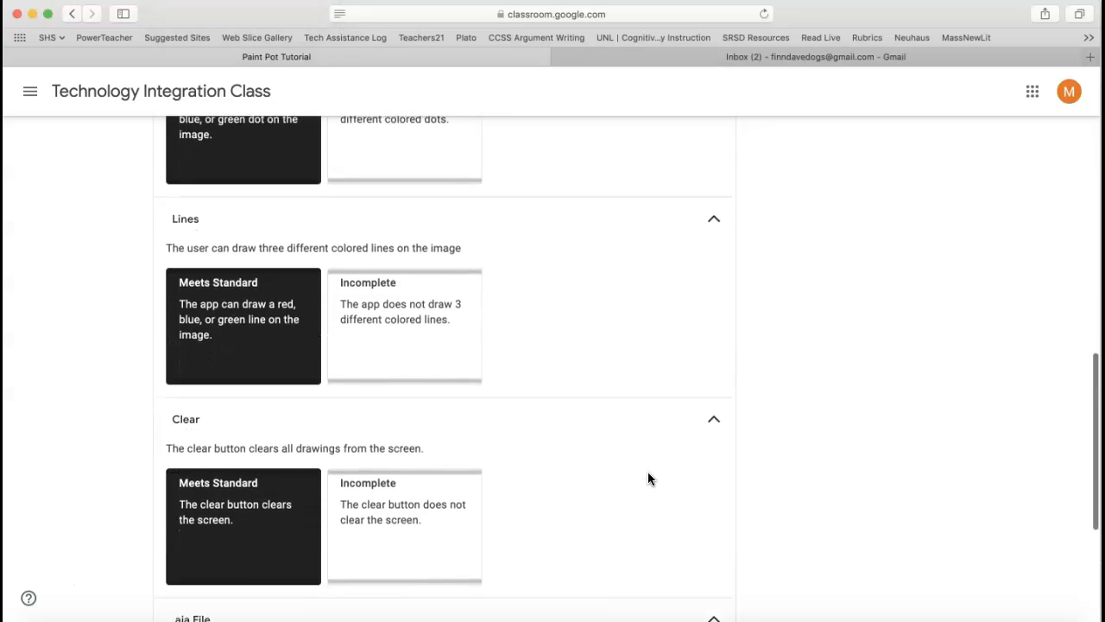
{"action": "scroll", "coordinate": [648, 471], "scroll_direction": "down", "scroll_amount": 3}
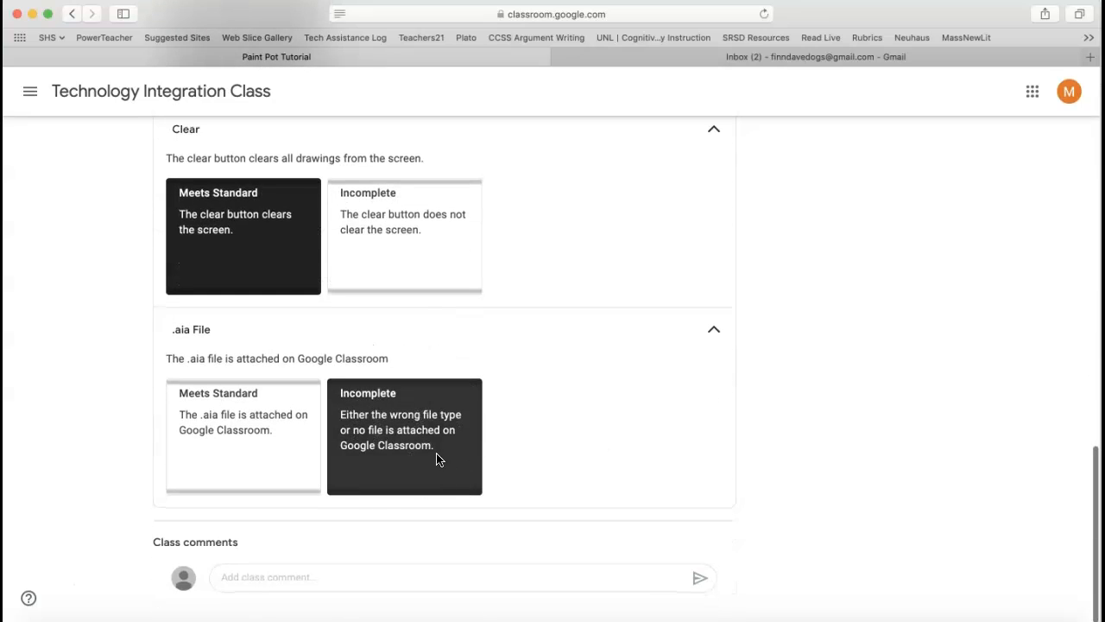
{"action": "scroll", "coordinate": [585, 394], "scroll_direction": "up", "scroll_amount": 15}
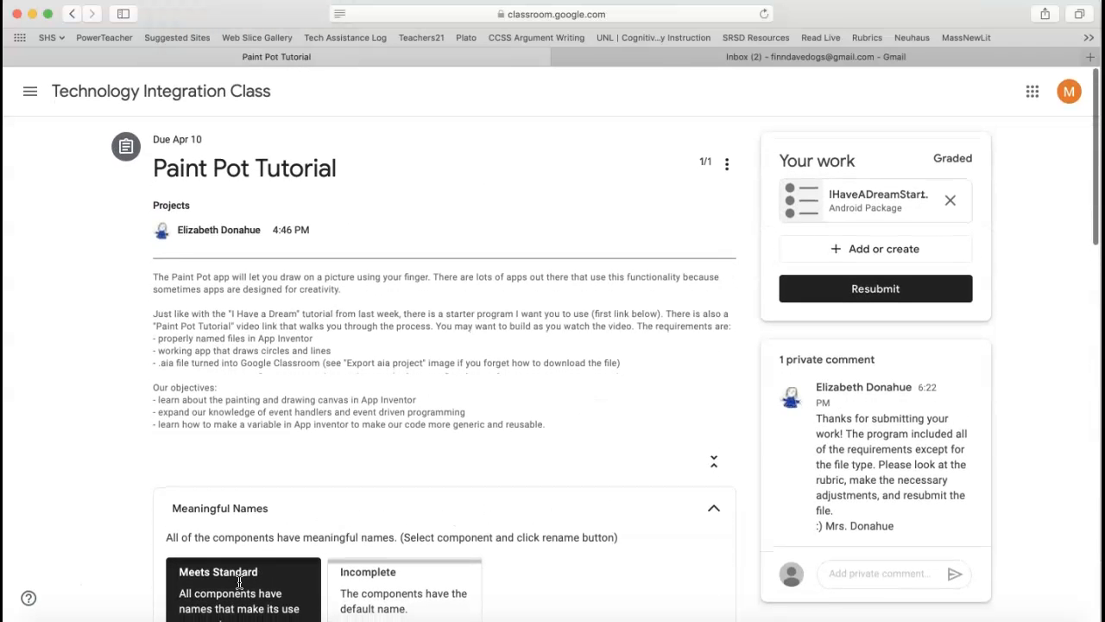
Switch to the teacher's Classroom in Chrome and open the Paint Pot Enhancements draft assignment from the classwork for editing.
{"action": "left_click", "coordinate": [153, 618]}
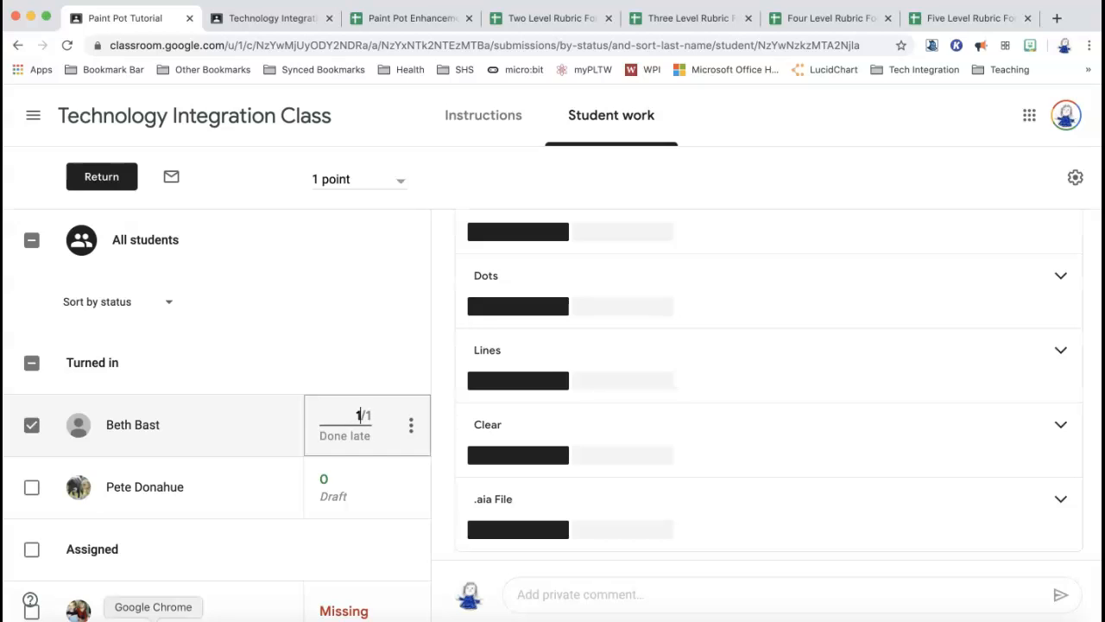
{"action": "left_click", "coordinate": [163, 118]}
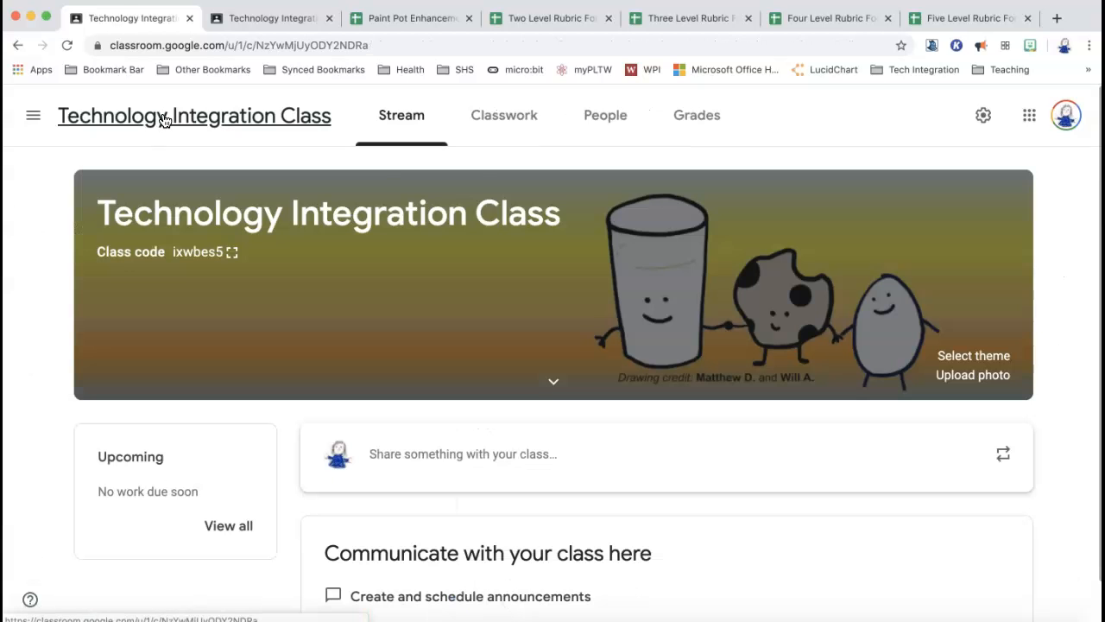
{"action": "left_click", "coordinate": [494, 124]}
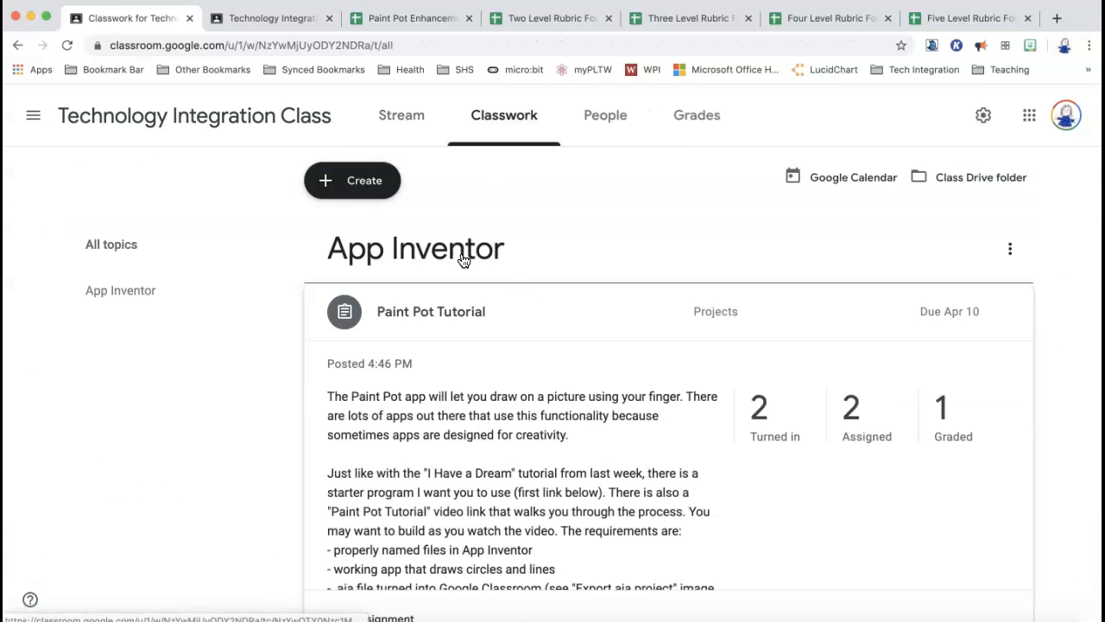
{"action": "left_click", "coordinate": [510, 312]}
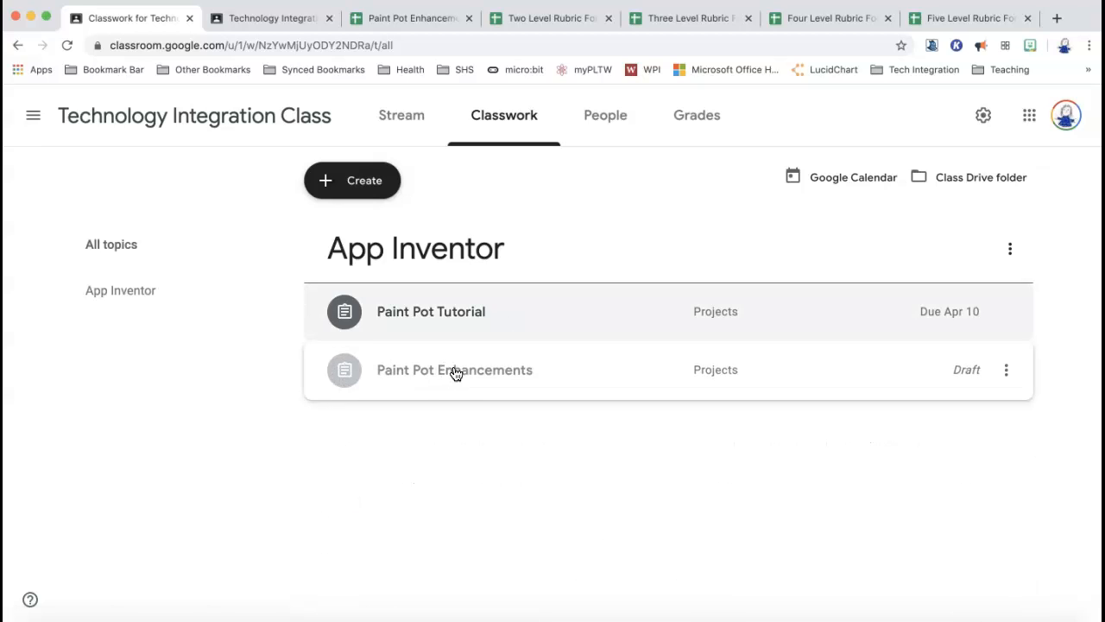
{"action": "left_click", "coordinate": [454, 372]}
{"action": "scroll", "coordinate": [593, 460], "scroll_direction": "down", "scroll_amount": 1}
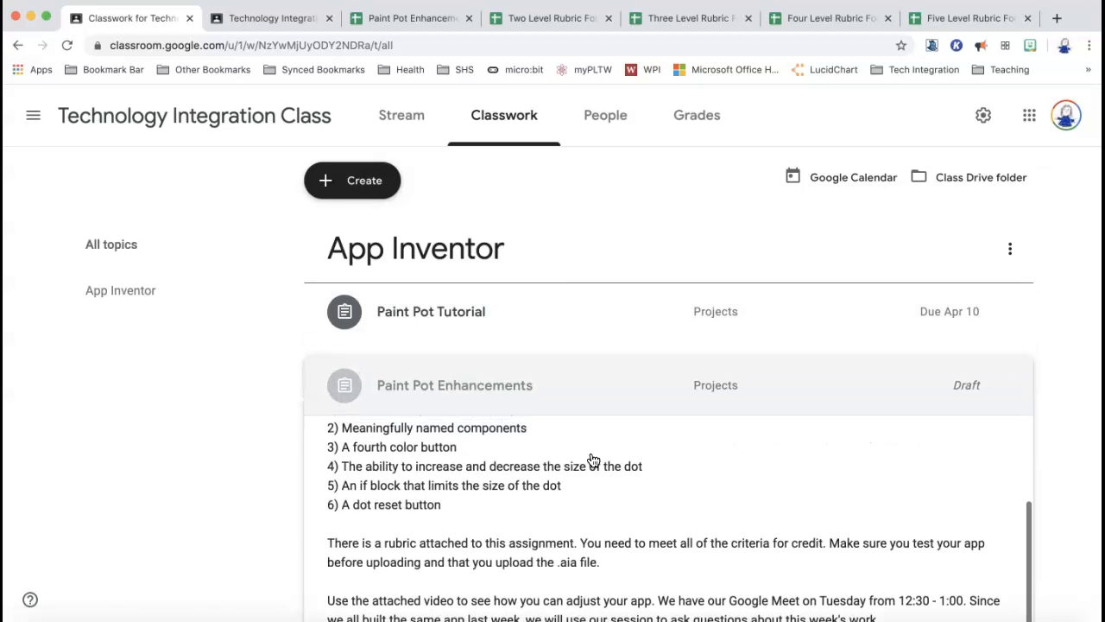
{"action": "scroll", "coordinate": [815, 449], "scroll_direction": "down", "scroll_amount": 1}
{"action": "scroll", "coordinate": [839, 465], "scroll_direction": "down", "scroll_amount": 3}
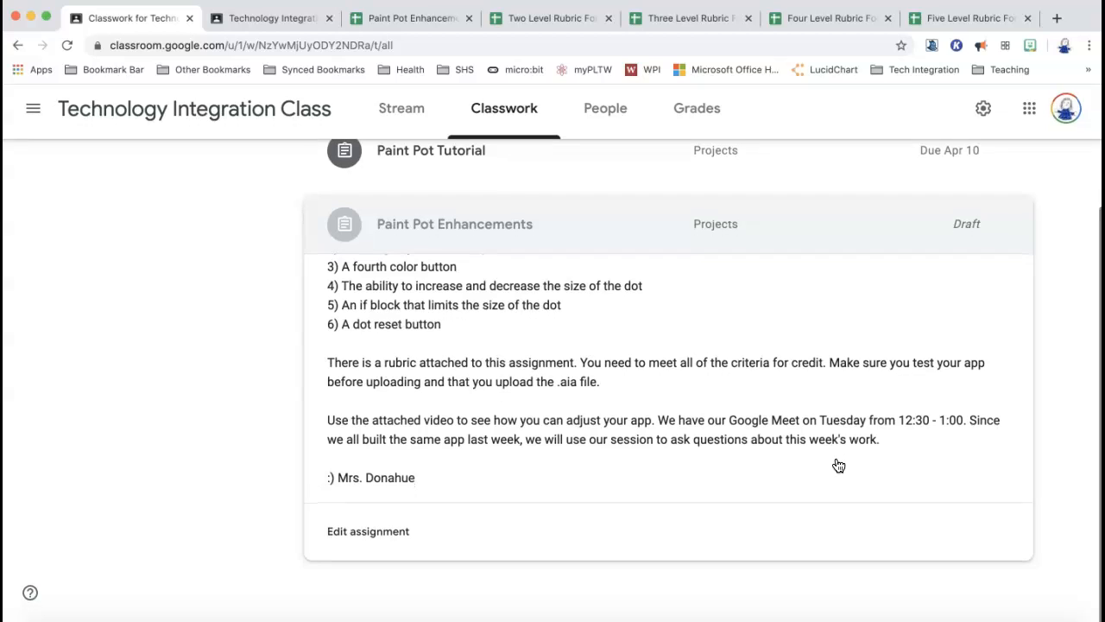
{"action": "left_click", "coordinate": [353, 546]}
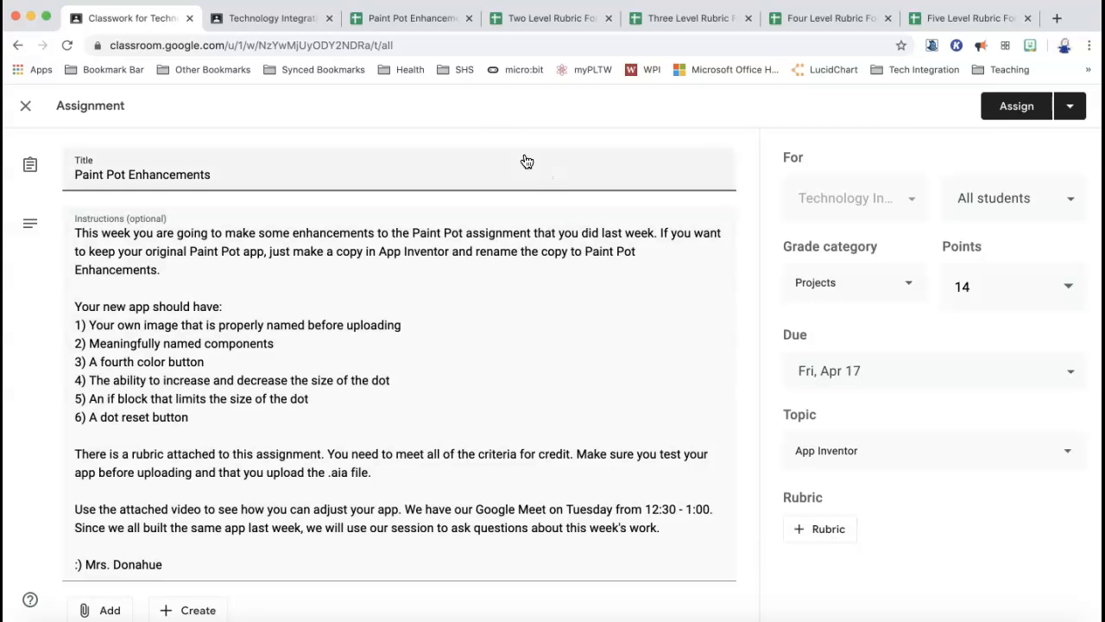
View the Paint Pot Enhancements Rubric spreadsheet and the Four Level and Five Level rubric format templates.
{"action": "left_click", "coordinate": [423, 20]}
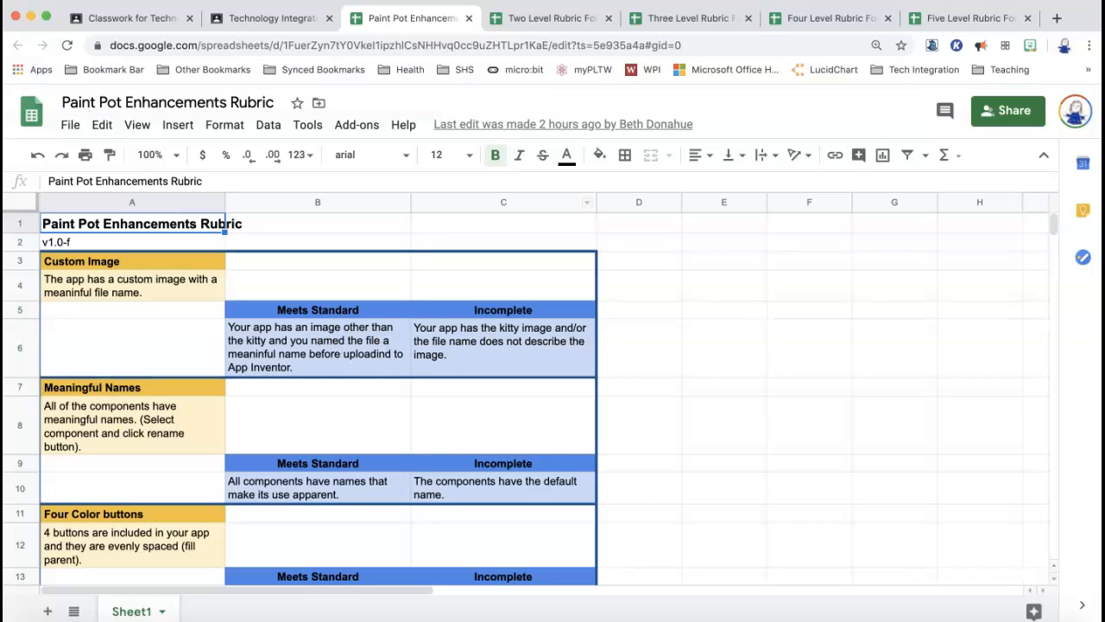
{"action": "left_click", "coordinate": [863, 19]}
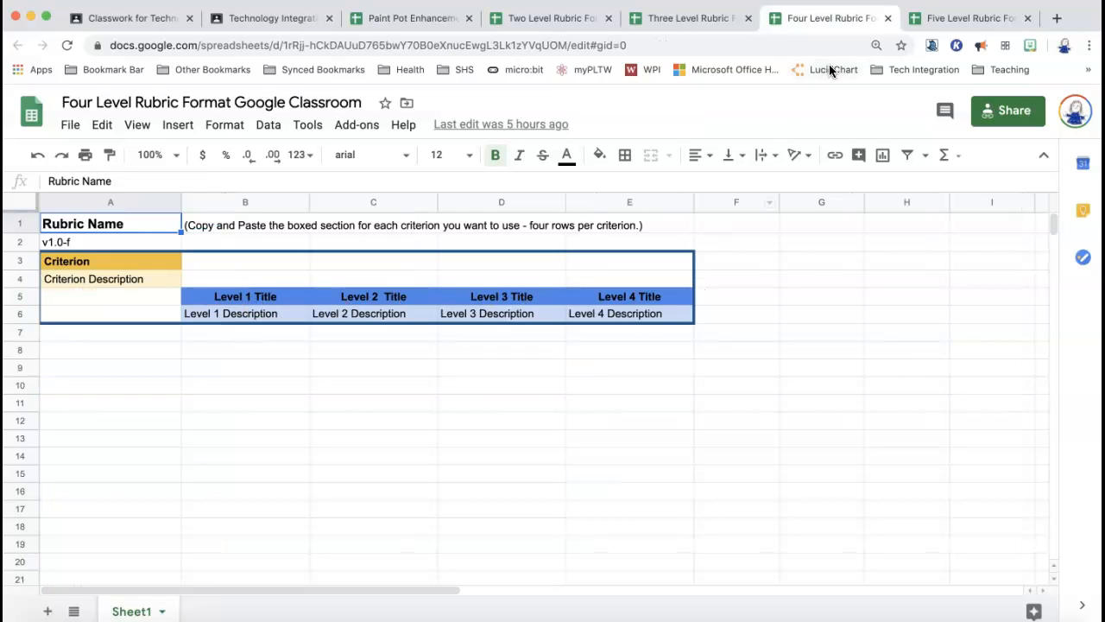
{"action": "left_click", "coordinate": [948, 19]}
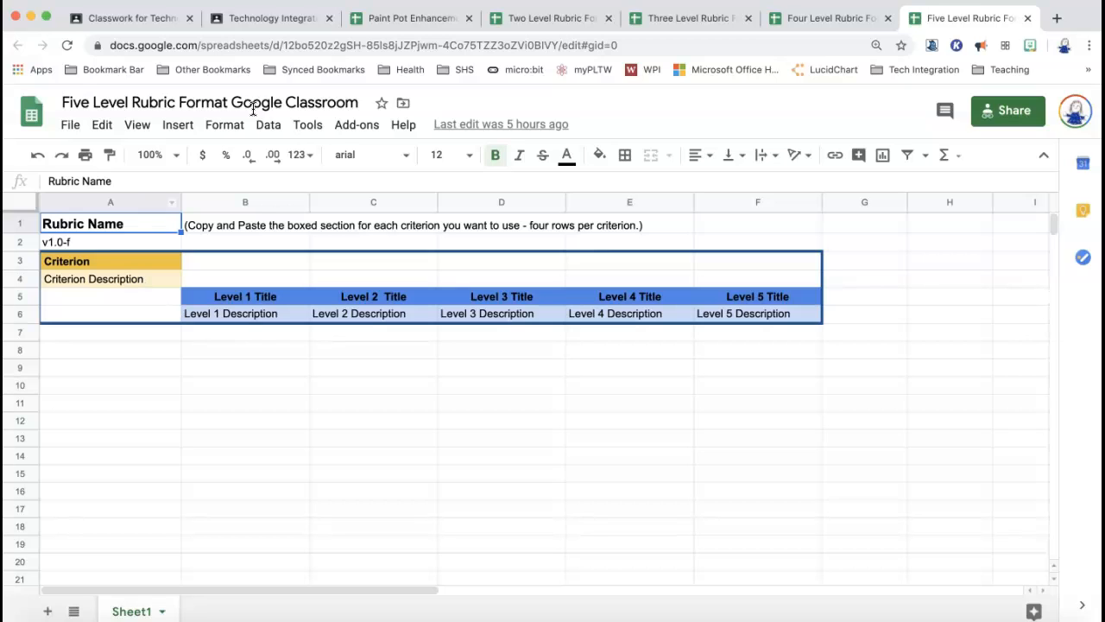
Start a copy of the Five Level Rubric Format Google Classroom spreadsheet and name it Paint Pot.
{"action": "left_click", "coordinate": [71, 125]}
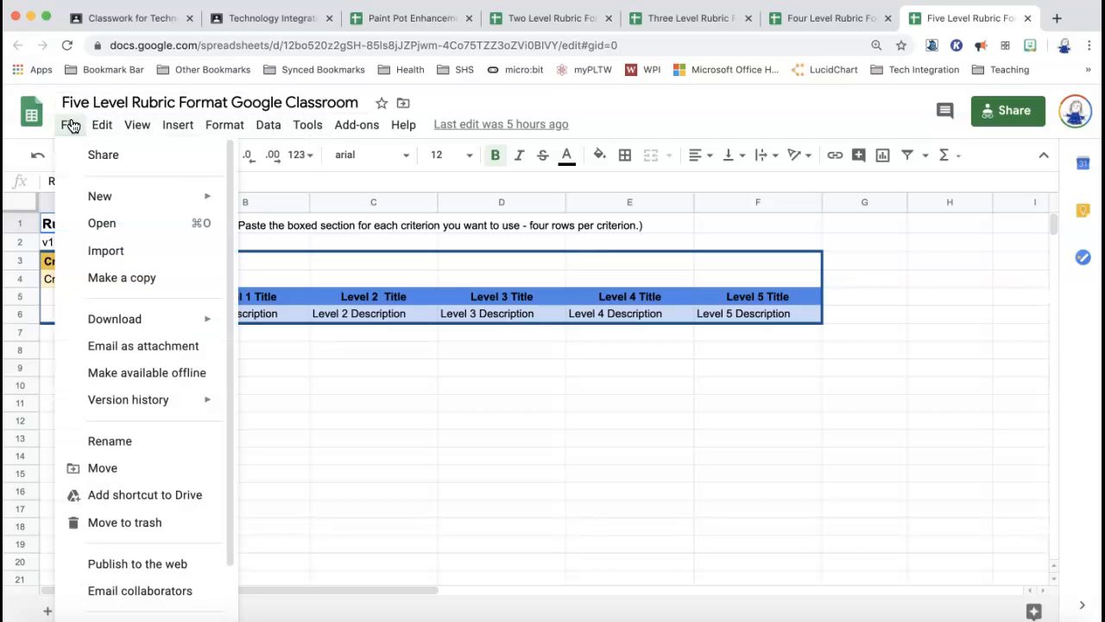
{"action": "left_click", "coordinate": [119, 278]}
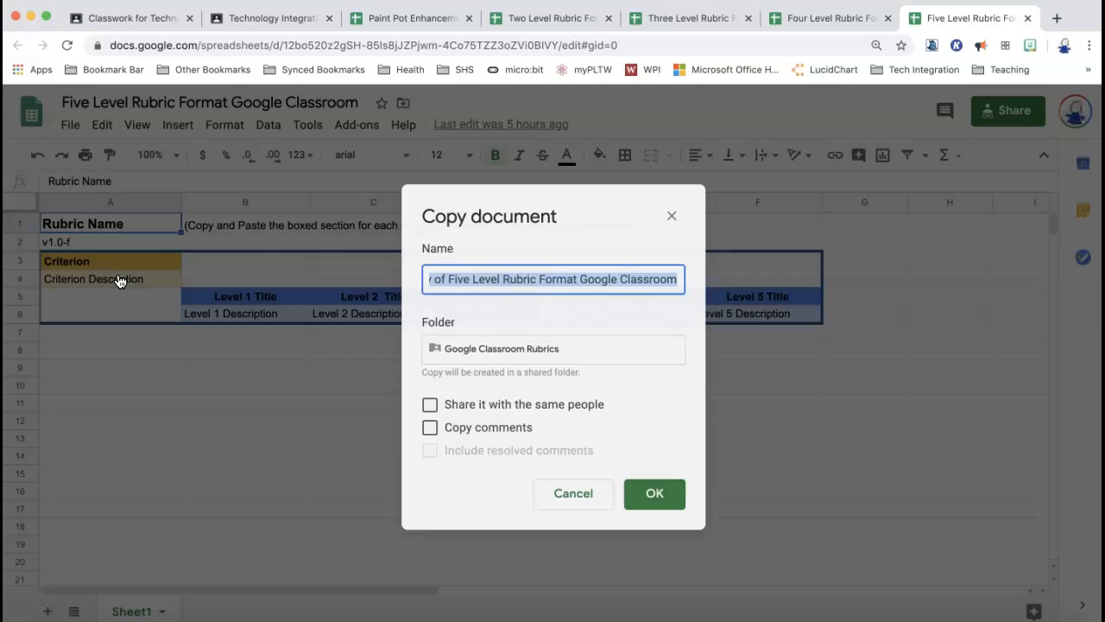
{"action": "left_click", "coordinate": [476, 285]}
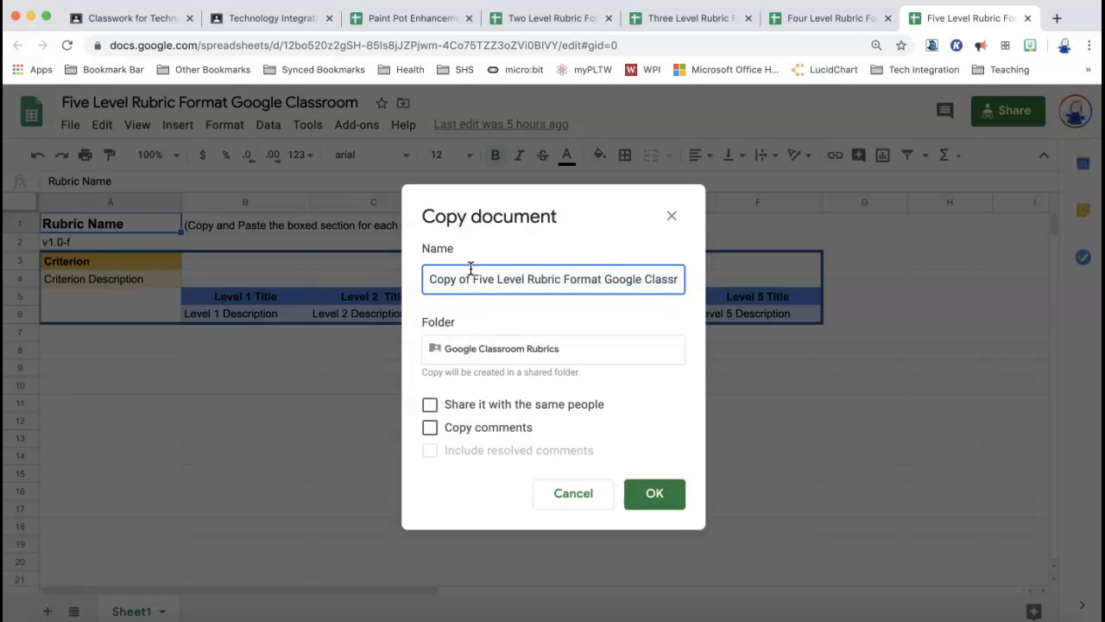
{"action": "left_click_drag", "start_coordinate": [433, 276], "coordinate": [473, 279]}
{"action": "left_click_drag", "start_coordinate": [477, 279], "coordinate": [674, 287]}
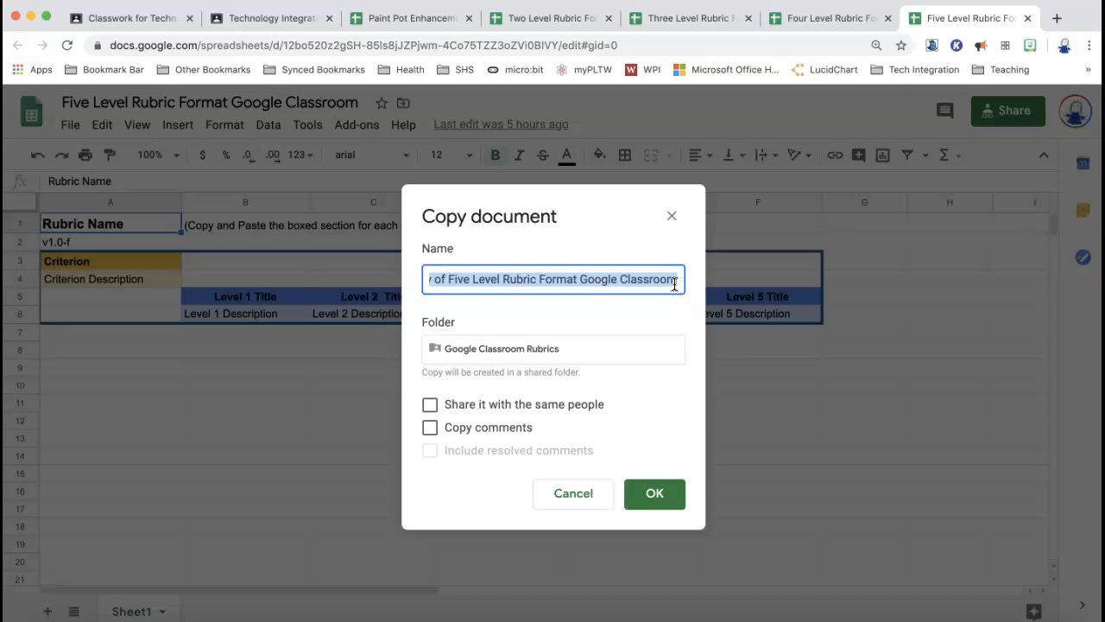
{"action": "type", "text": "Paint Pot"}
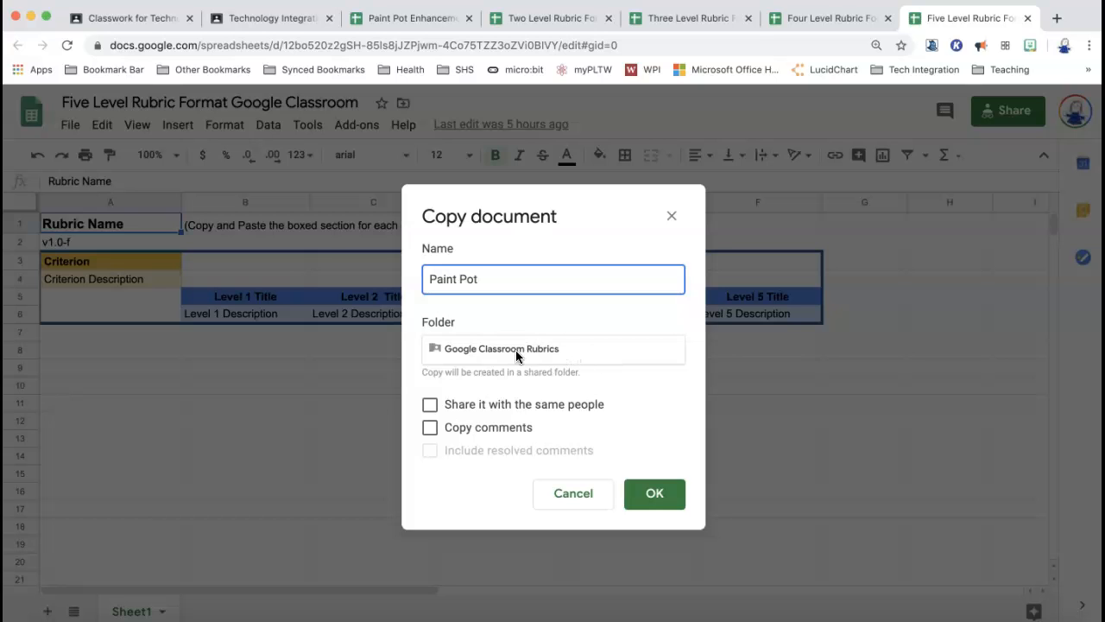
Browse the copy's destination folders to the 1 School folder in My Drive.
{"action": "left_click", "coordinate": [488, 347]}
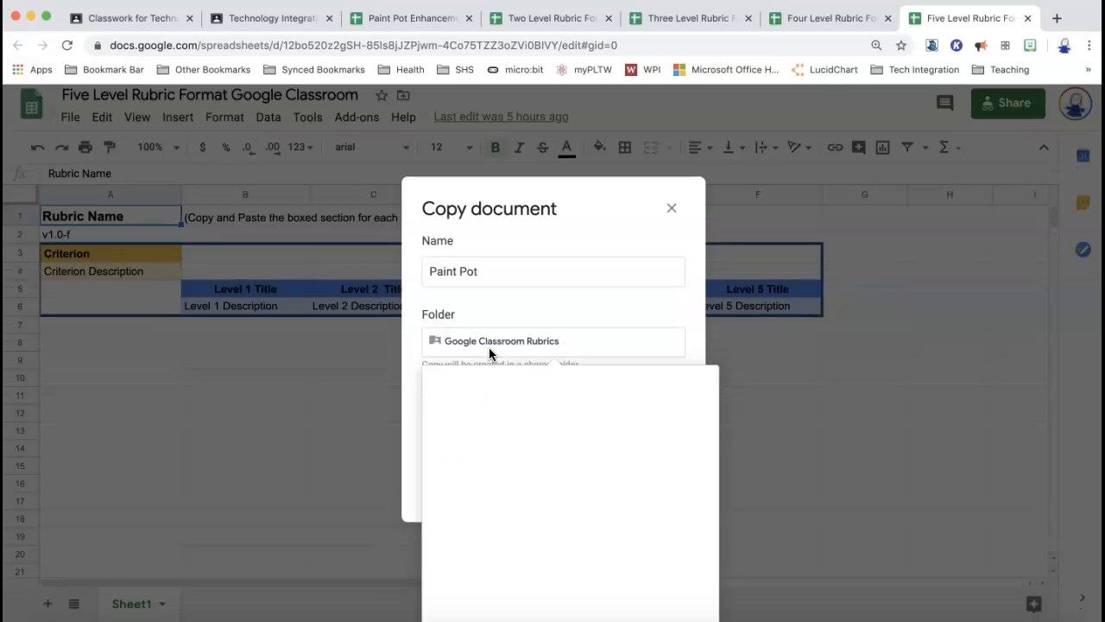
{"action": "left_click", "coordinate": [437, 387]}
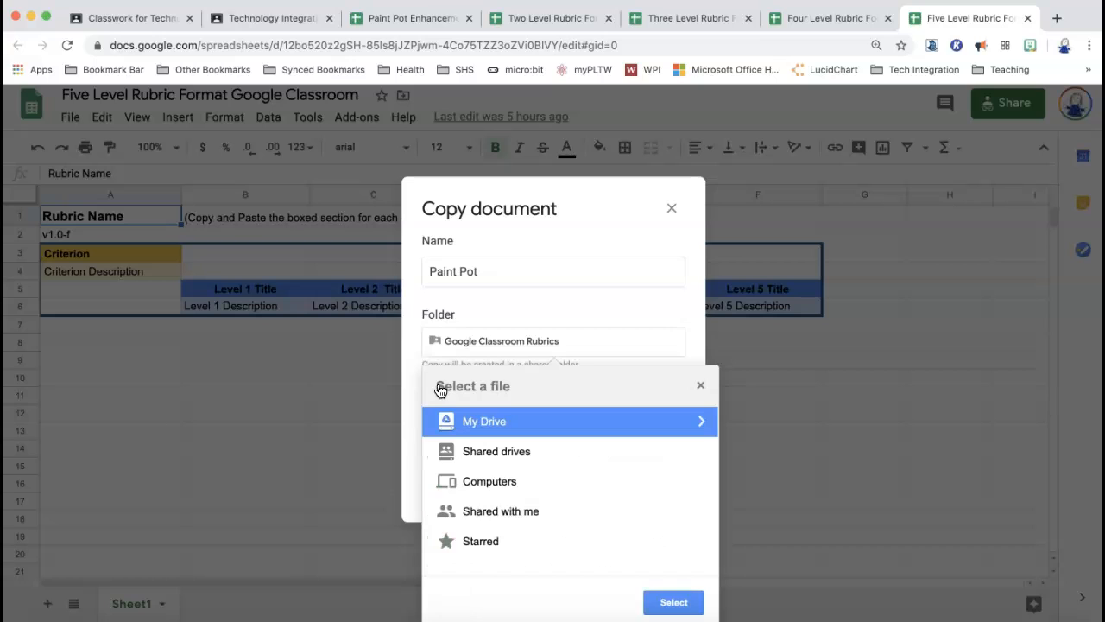
{"action": "left_click", "coordinate": [699, 423]}
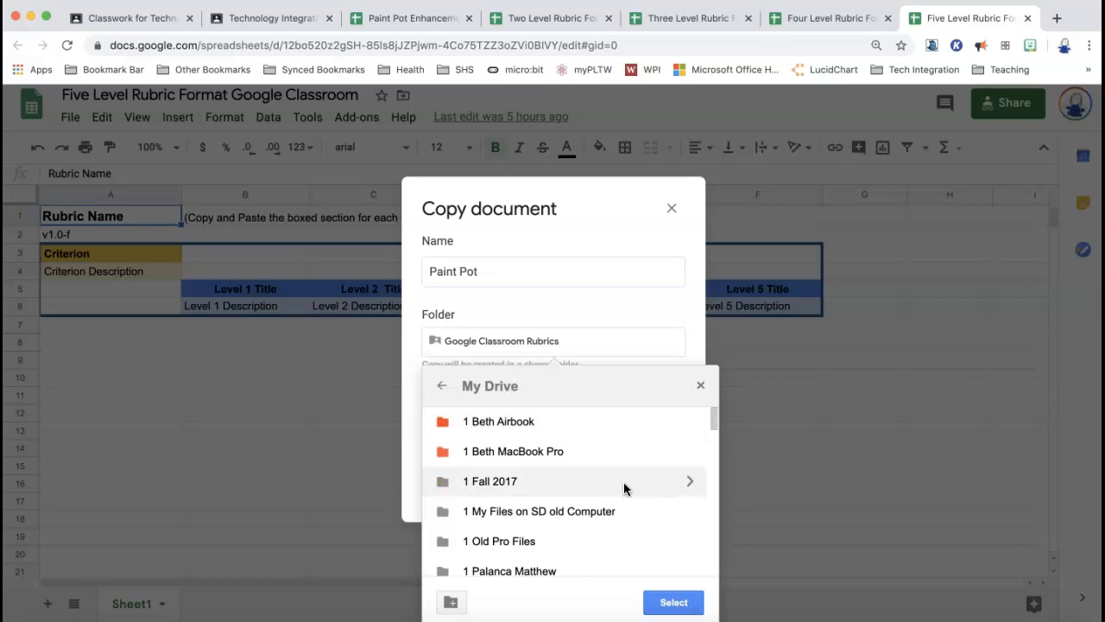
{"action": "scroll", "coordinate": [624, 482], "scroll_direction": "down", "scroll_amount": 2}
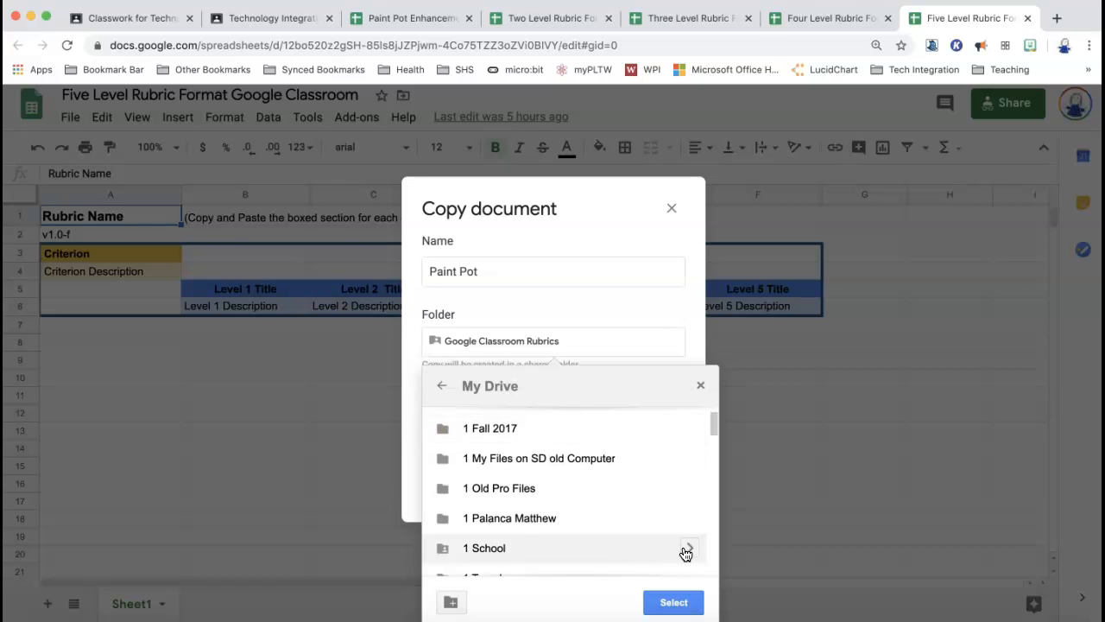
{"action": "left_click", "coordinate": [687, 551]}
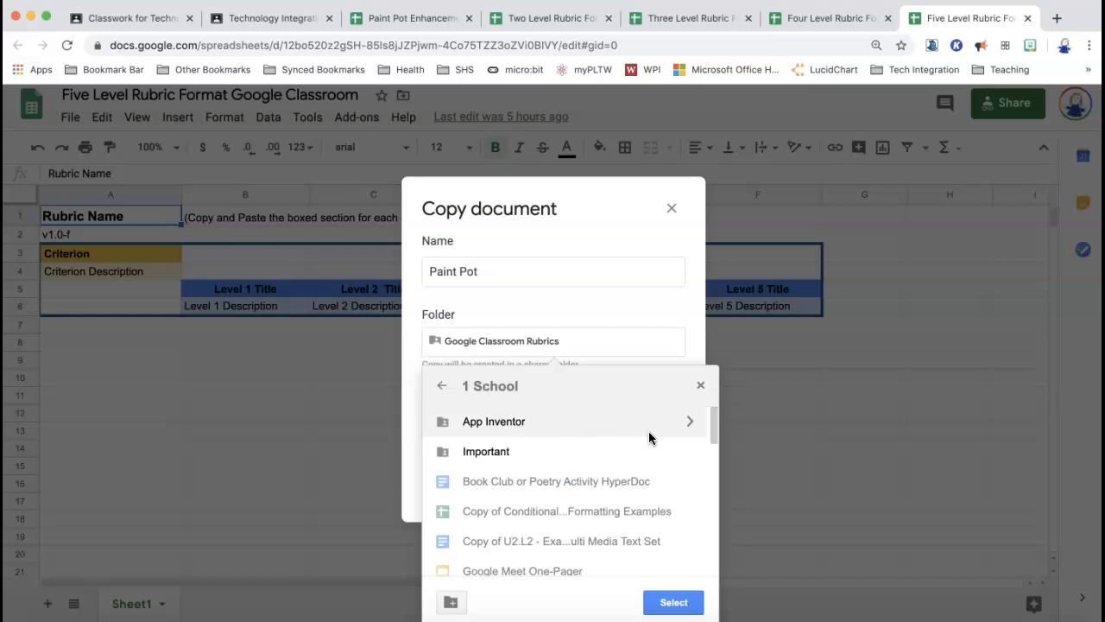
Create a Google Classroom Rubrics folder inside 1 School and select it as the copy's destination.
{"action": "left_click", "coordinate": [451, 602]}
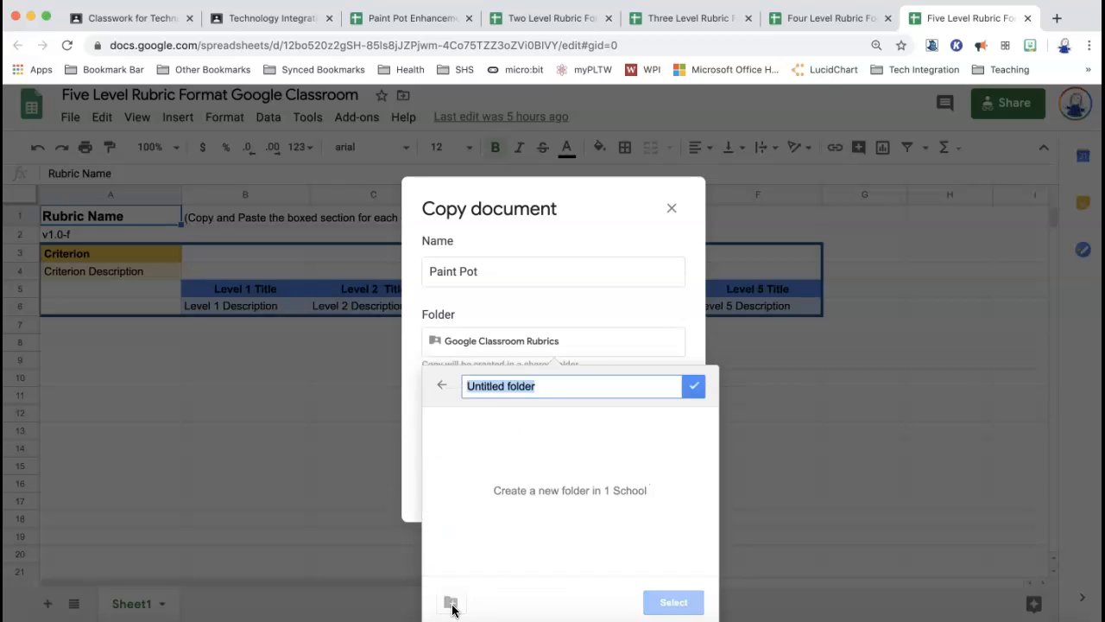
{"action": "type", "text": "R"}
{"action": "key", "text": "BackSpace"}
{"action": "type", "text": "Google Classroom Rubrics"}
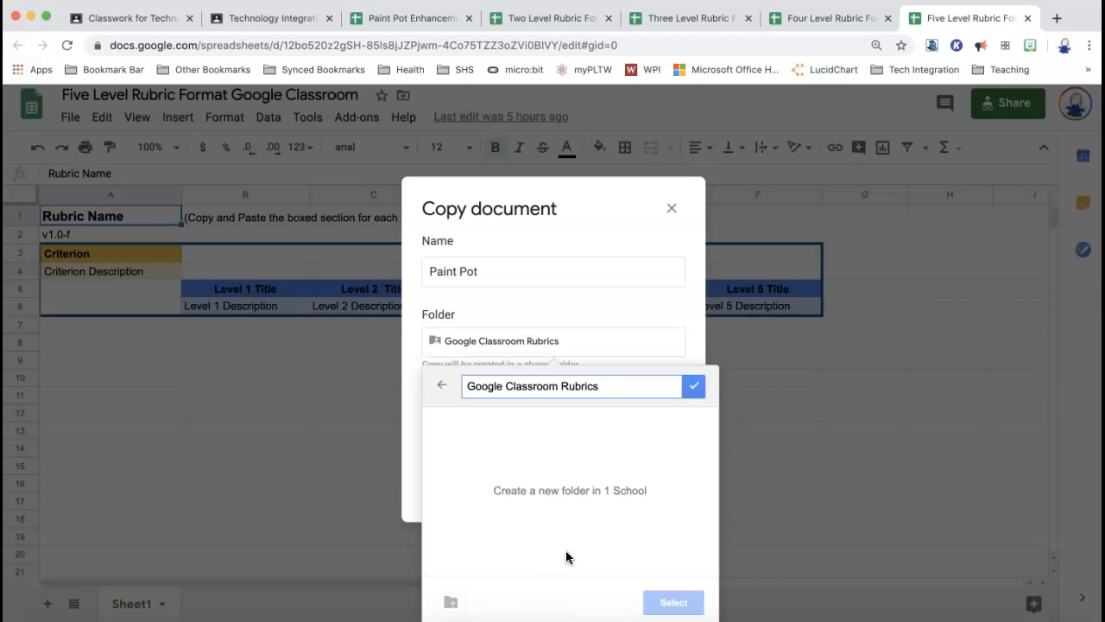
{"action": "left_click", "coordinate": [691, 388]}
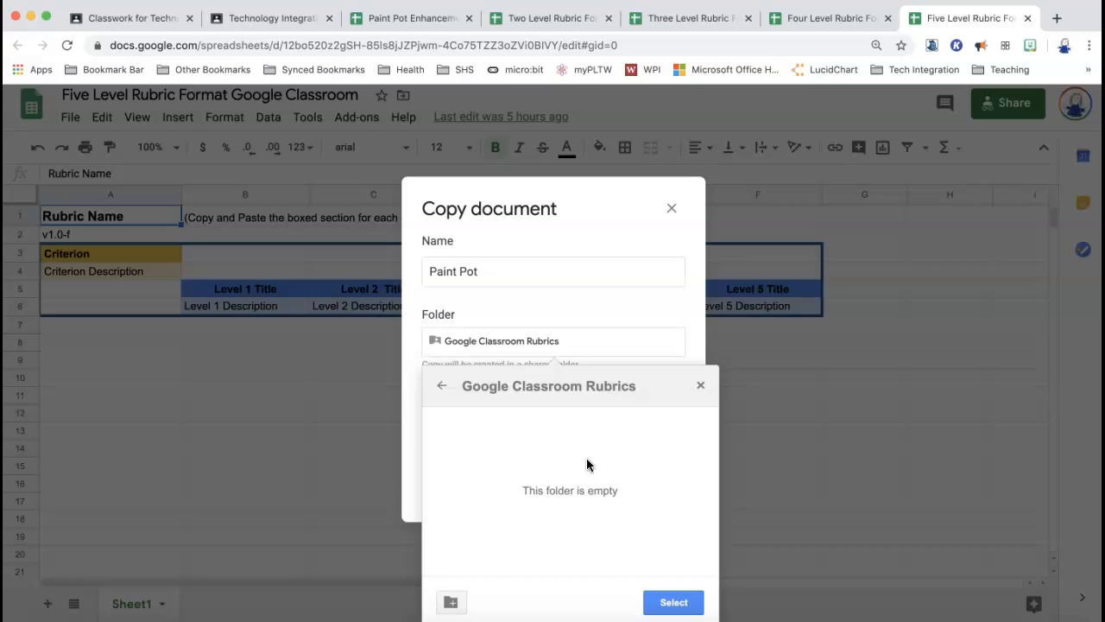
{"action": "left_click", "coordinate": [675, 607]}
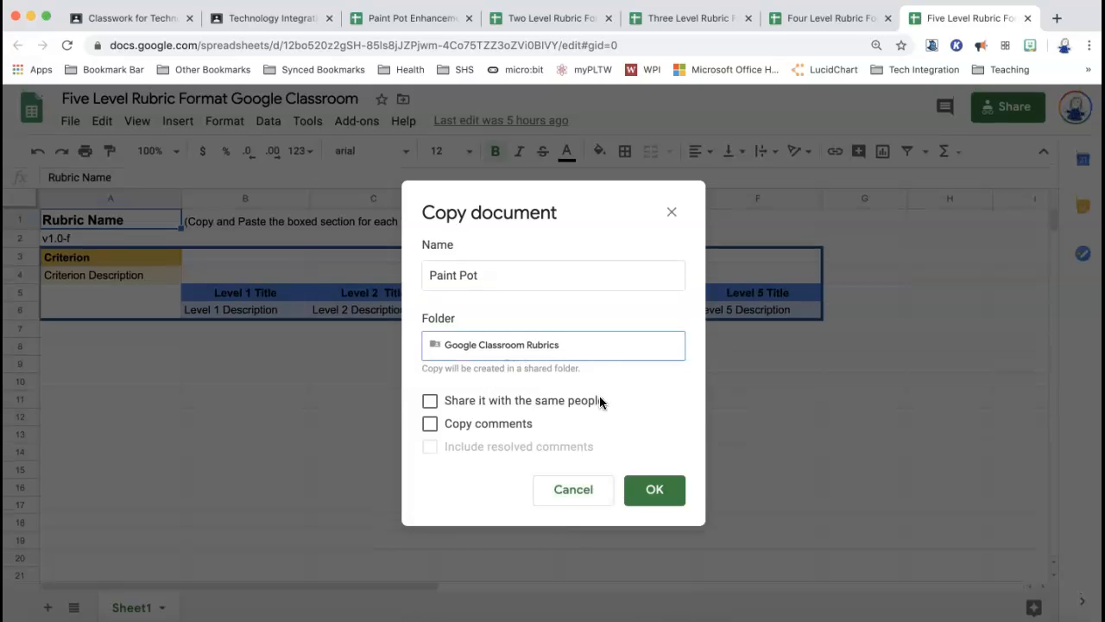
Create the Paint Pot copy and duplicate its boxed five-level criterion section A3:F6 into the rows starting at A7.
{"action": "left_click", "coordinate": [661, 493]}
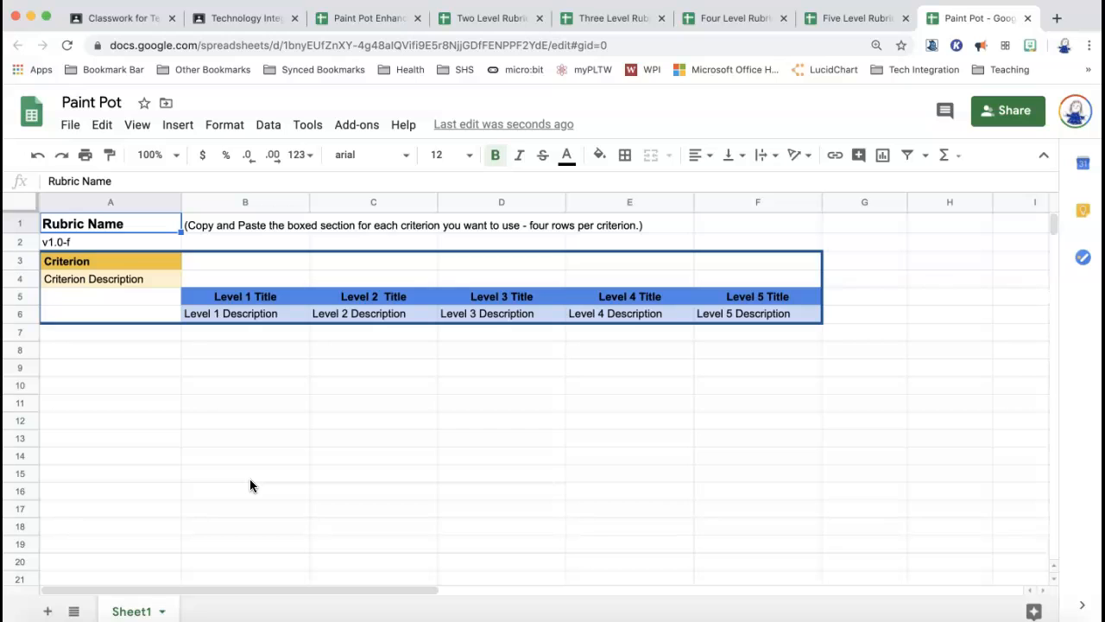
{"action": "left_click_drag", "start_coordinate": [122, 259], "coordinate": [748, 316]}
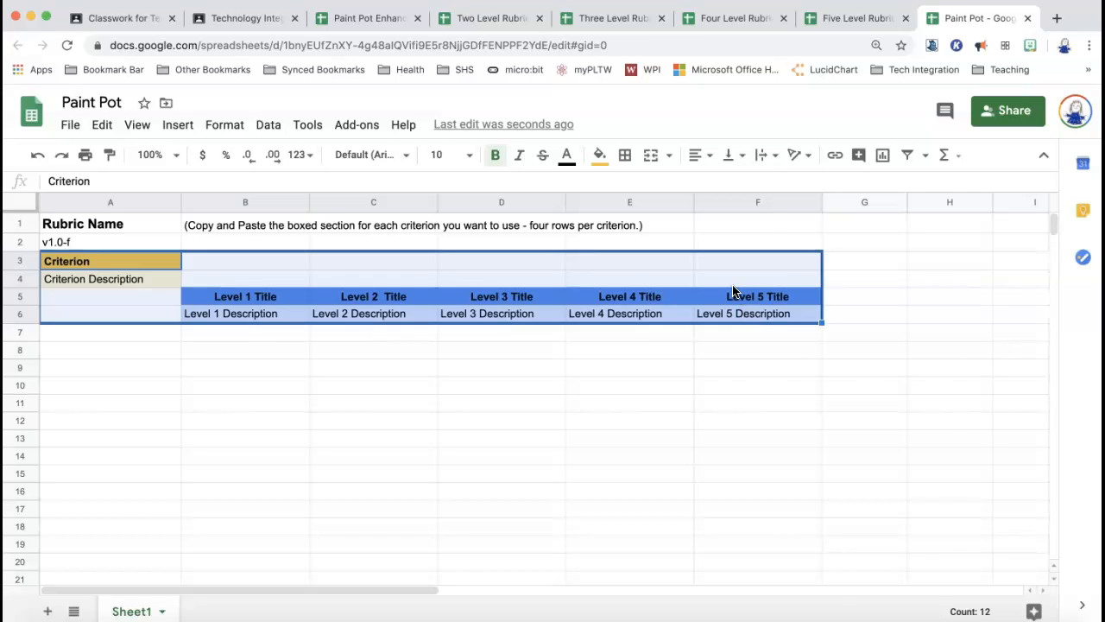
{"action": "right_click", "coordinate": [734, 292]}
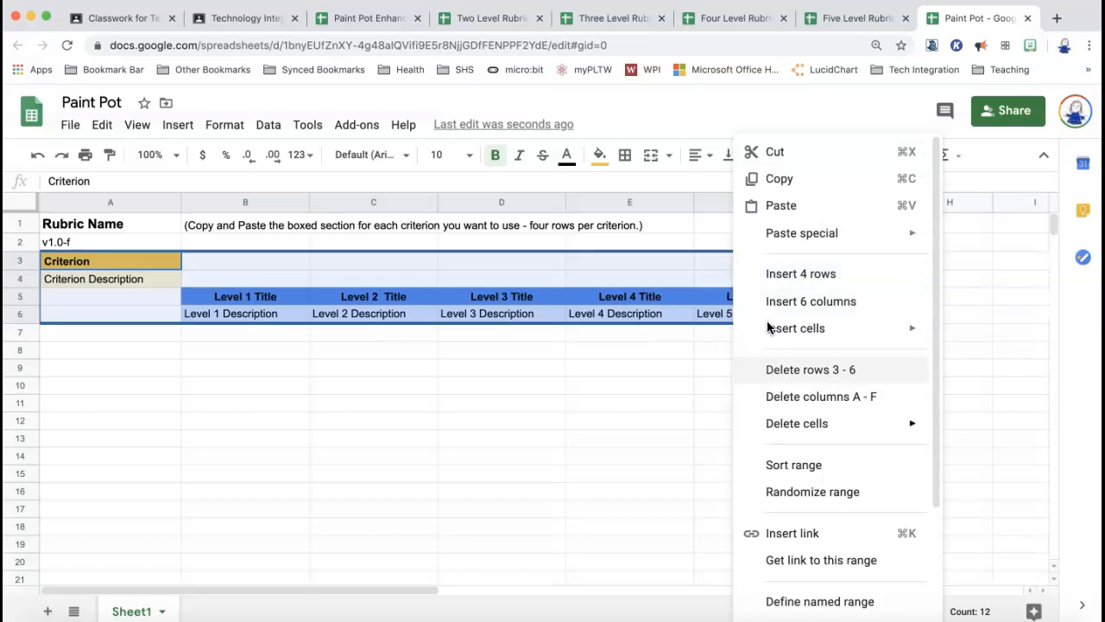
{"action": "scroll", "coordinate": [784, 453], "scroll_direction": "down", "scroll_amount": 3}
{"action": "scroll", "coordinate": [786, 453], "scroll_direction": "up", "scroll_amount": 3}
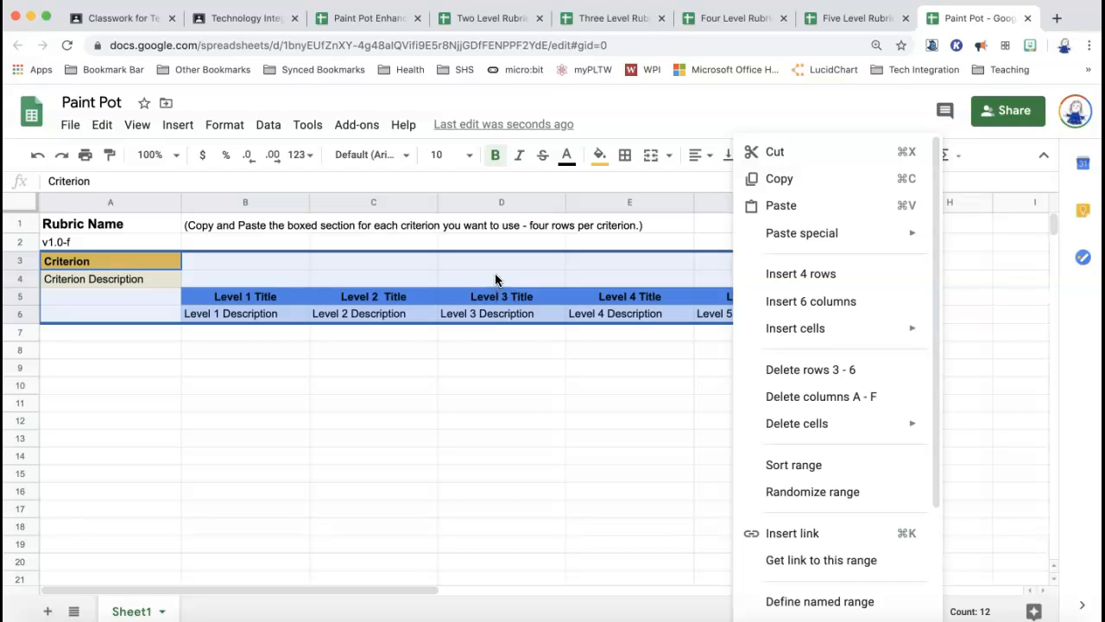
{"action": "key", "text": "Escape"}
{"action": "left_click", "coordinate": [121, 333]}
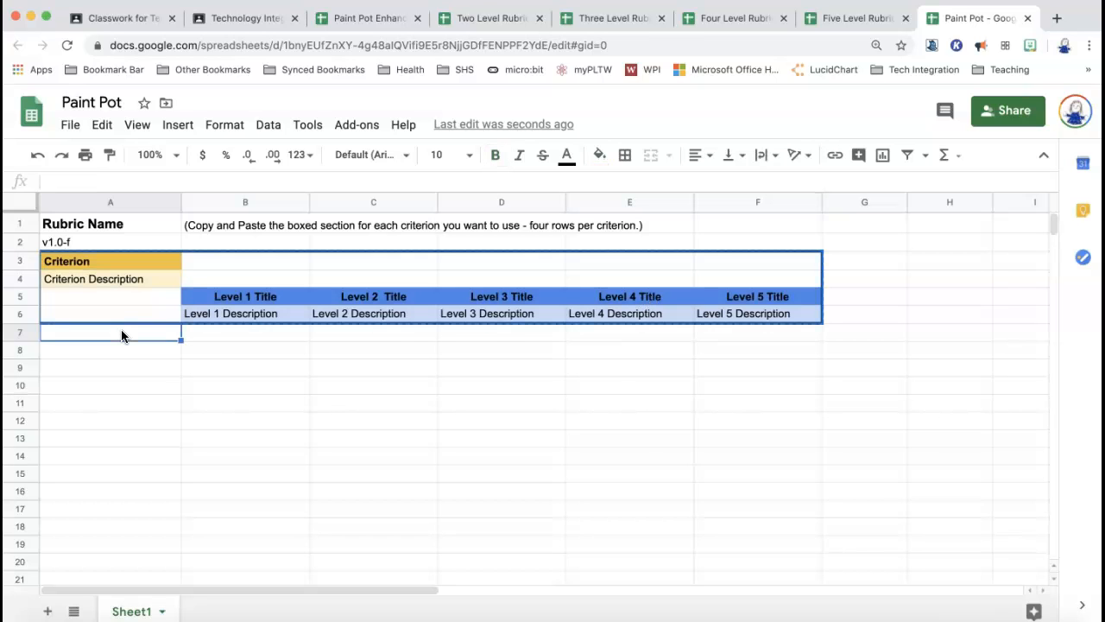
{"action": "key", "text": "super+v"}
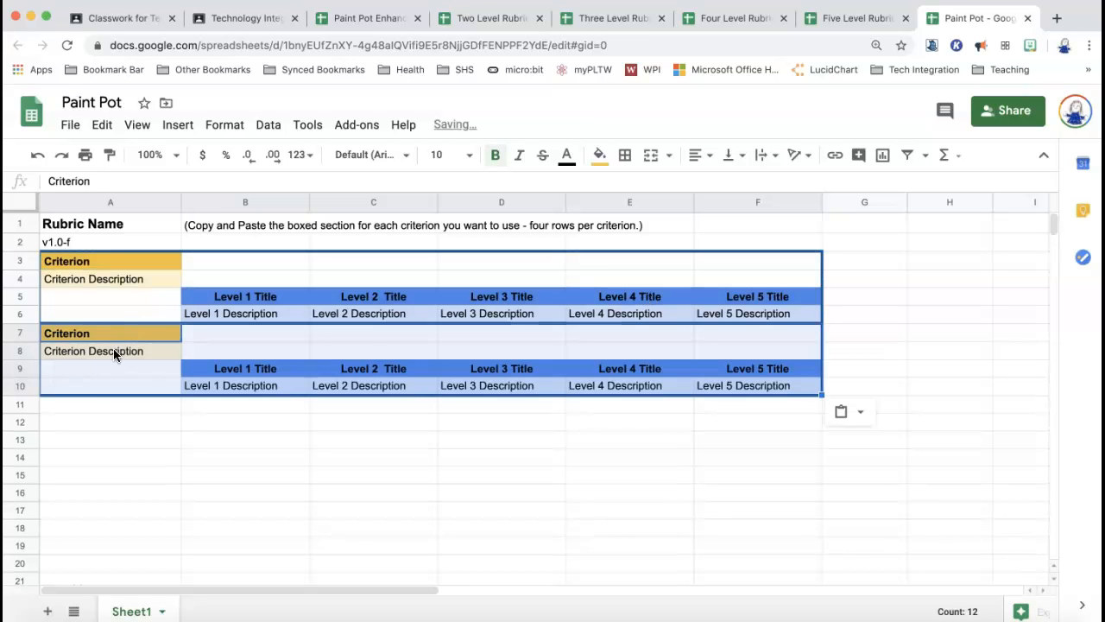
Paste the boxed criterion section twice more, starting at A11 and at A15, and return to the Rubric Name cell.
{"action": "left_click", "coordinate": [82, 403]}
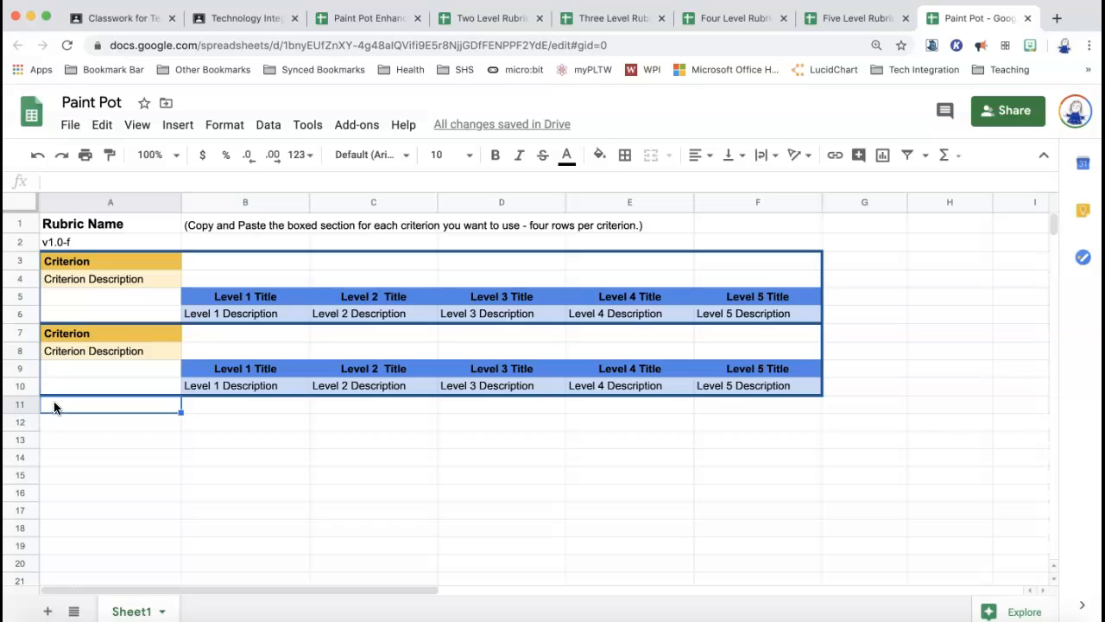
{"action": "key", "text": "super+v"}
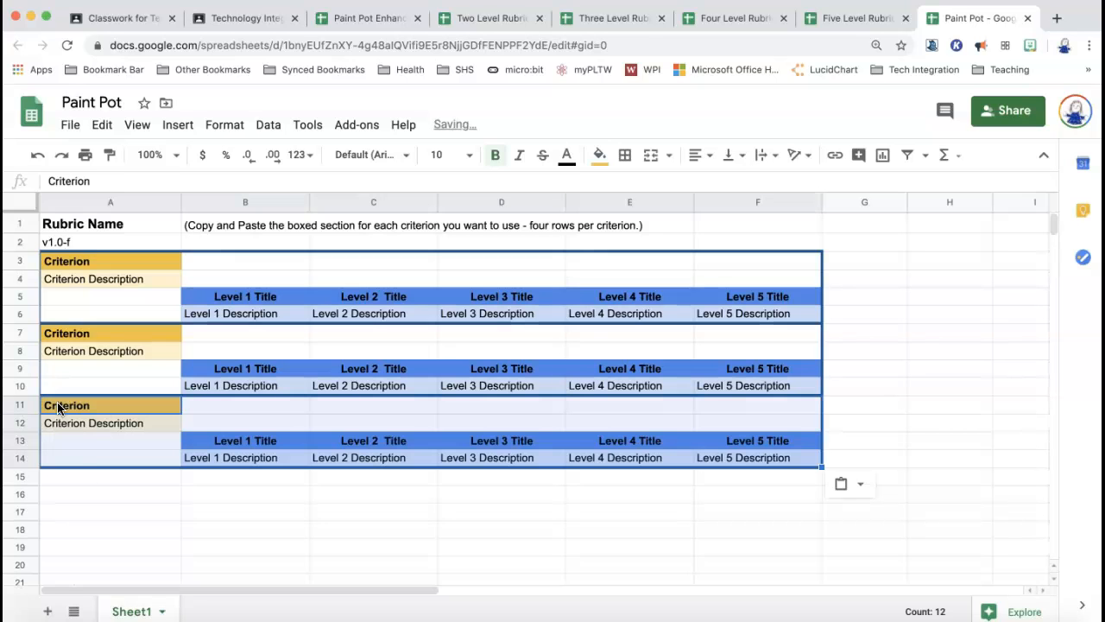
{"action": "left_click", "coordinate": [65, 474]}
{"action": "key", "text": "super+v"}
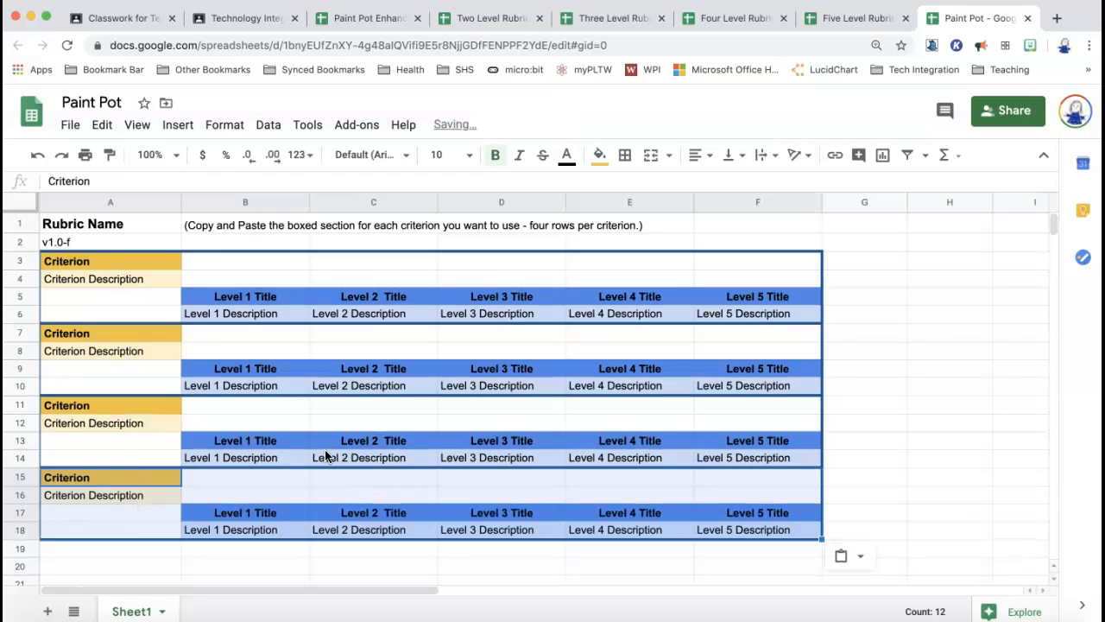
{"action": "left_click", "coordinate": [85, 226]}
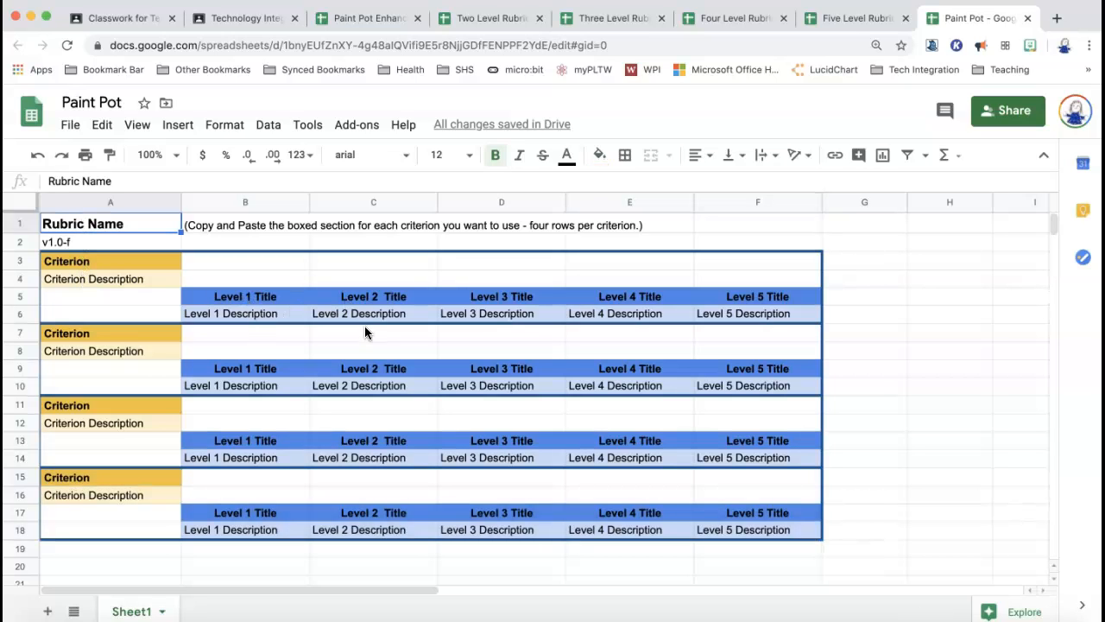
Review the criteria, descriptions and two level titles in the Paint Pot Enhancements Rubric spreadsheet.
{"action": "left_click", "coordinate": [356, 19]}
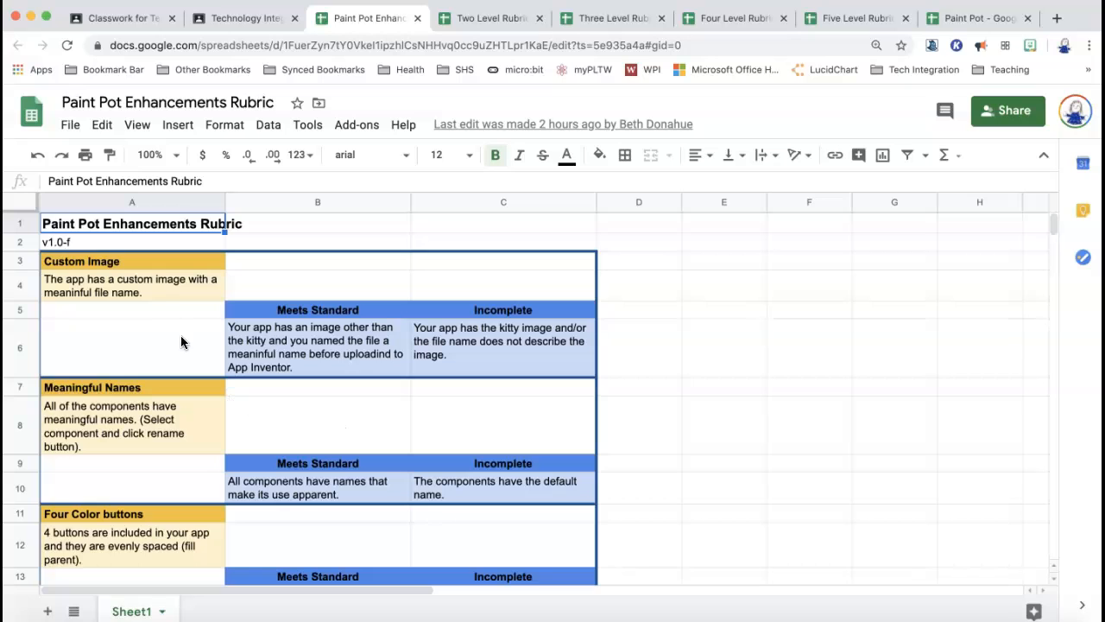
{"action": "scroll", "coordinate": [110, 395], "scroll_direction": "down", "scroll_amount": 4}
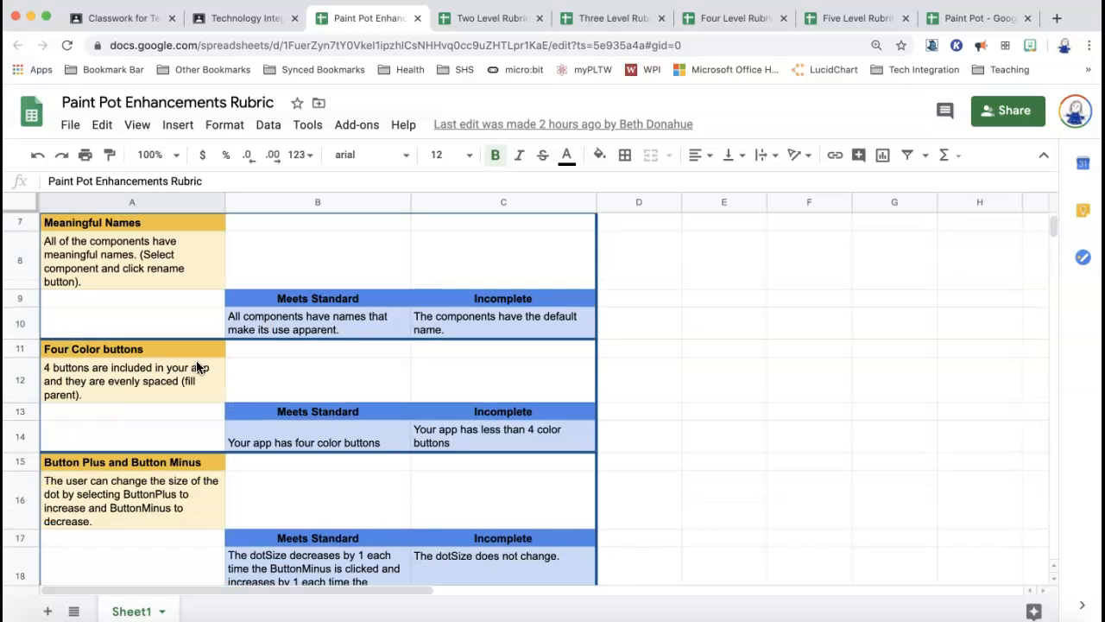
{"action": "scroll", "coordinate": [205, 470], "scroll_direction": "down", "scroll_amount": 3}
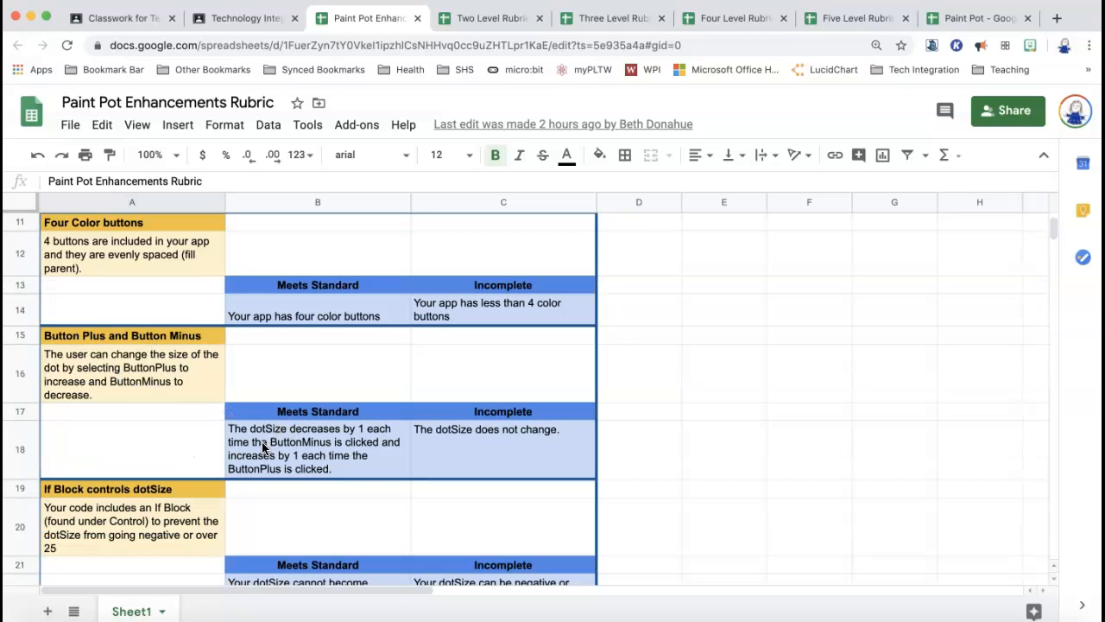
{"action": "scroll", "coordinate": [335, 451], "scroll_direction": "down", "scroll_amount": 6}
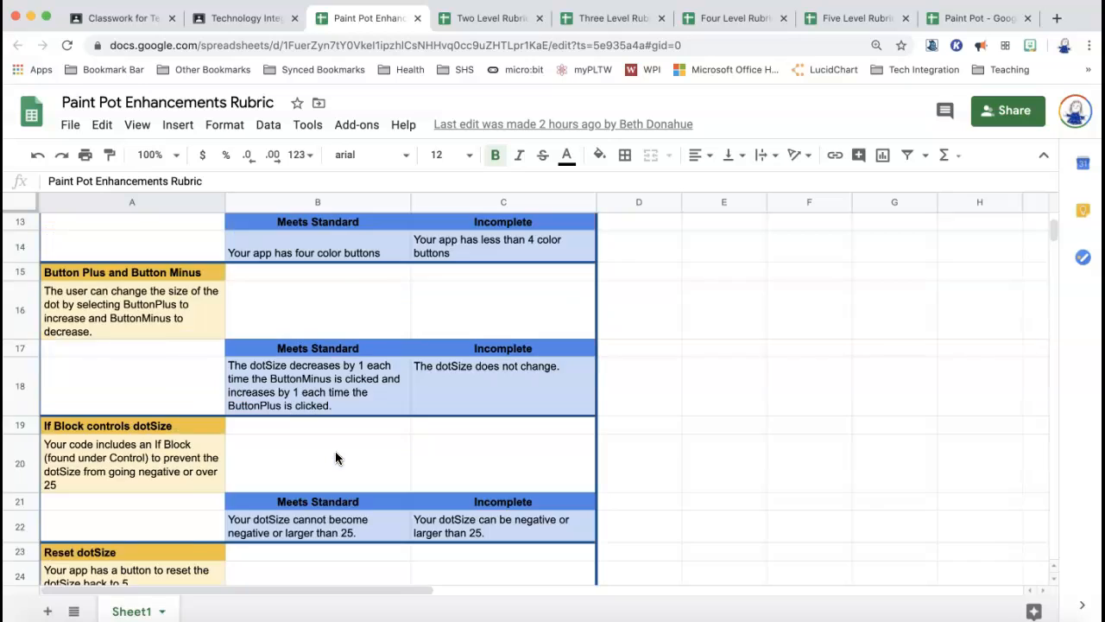
{"action": "scroll", "coordinate": [146, 467], "scroll_direction": "up", "scroll_amount": 10}
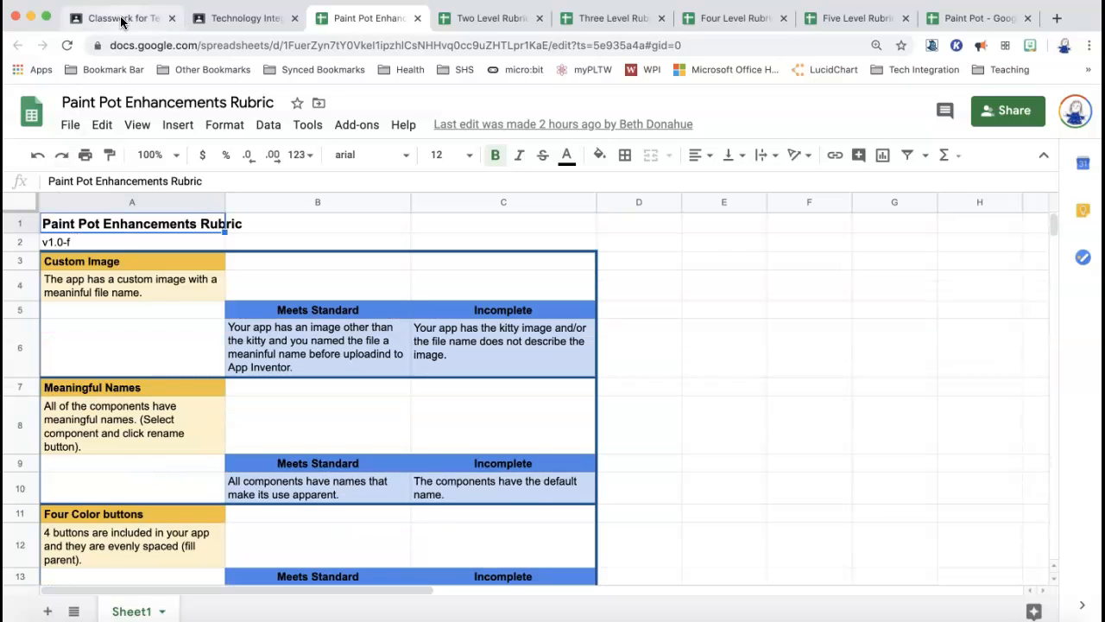
Import the Paint Pot Enhancements Rubric spreadsheet as the rubric for the Paint Pot Enhancements assignment in Google Classroom.
{"action": "left_click", "coordinate": [122, 20]}
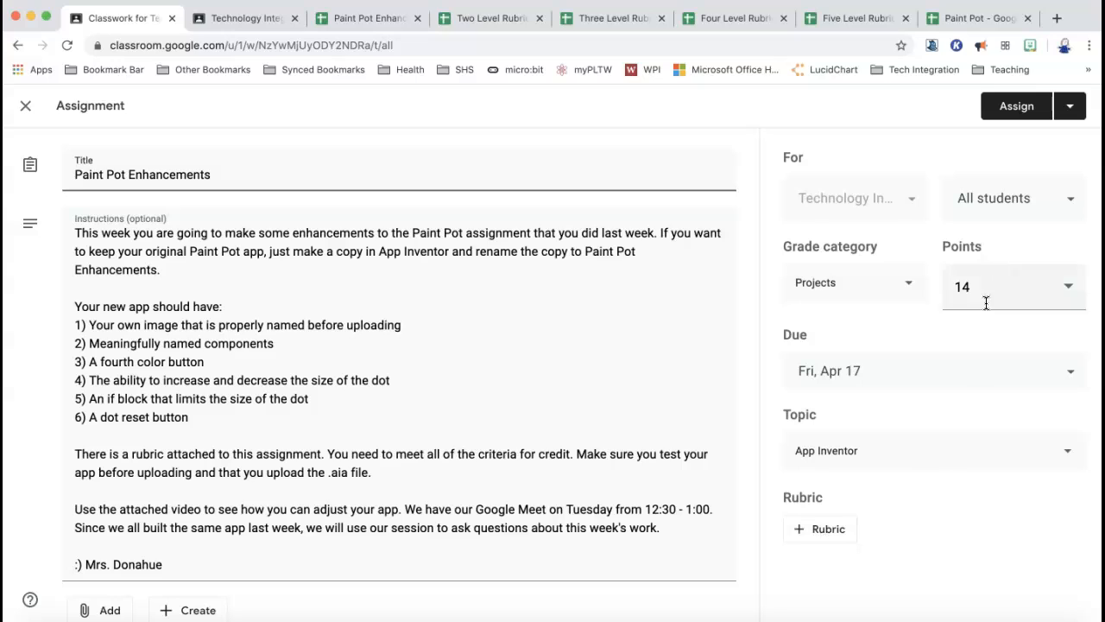
{"action": "left_click", "coordinate": [827, 529]}
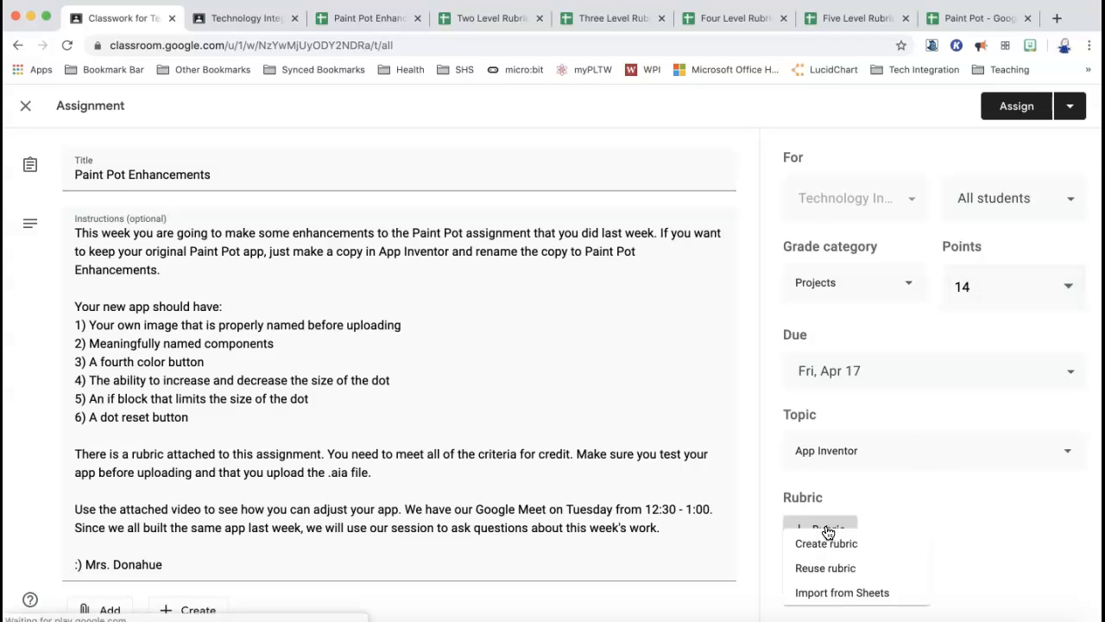
{"action": "left_click", "coordinate": [834, 599]}
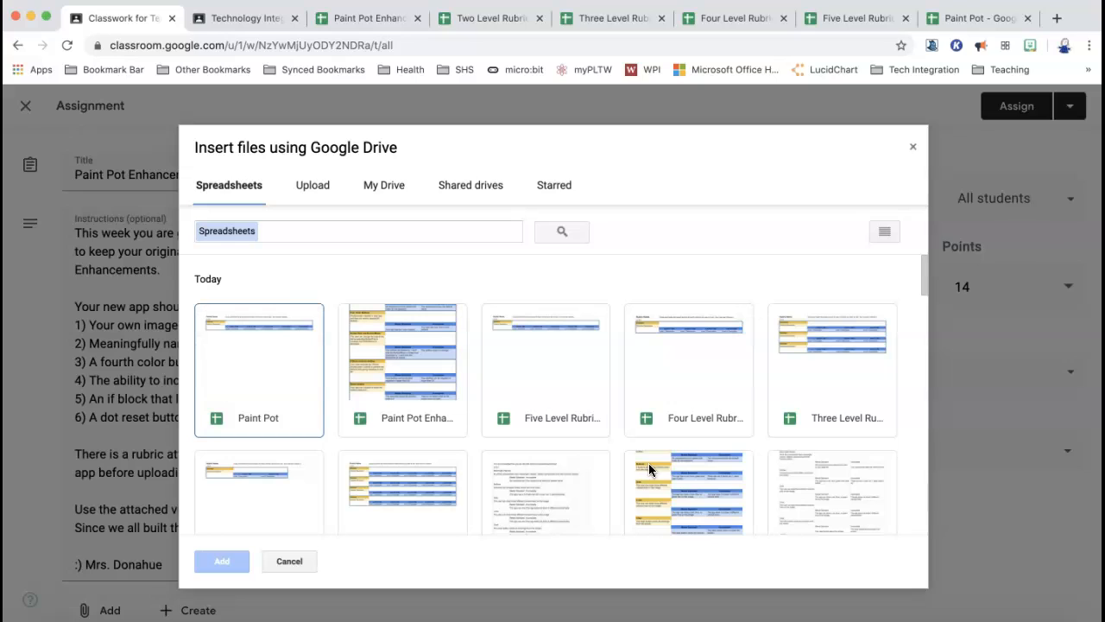
{"action": "left_click", "coordinate": [396, 369]}
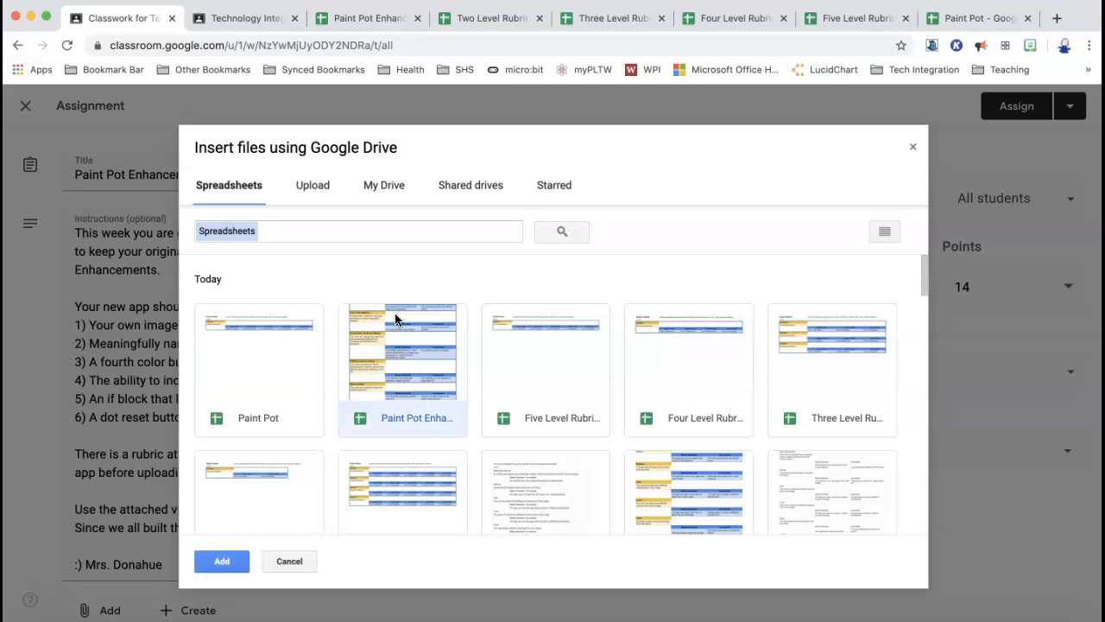
{"action": "left_click", "coordinate": [885, 233]}
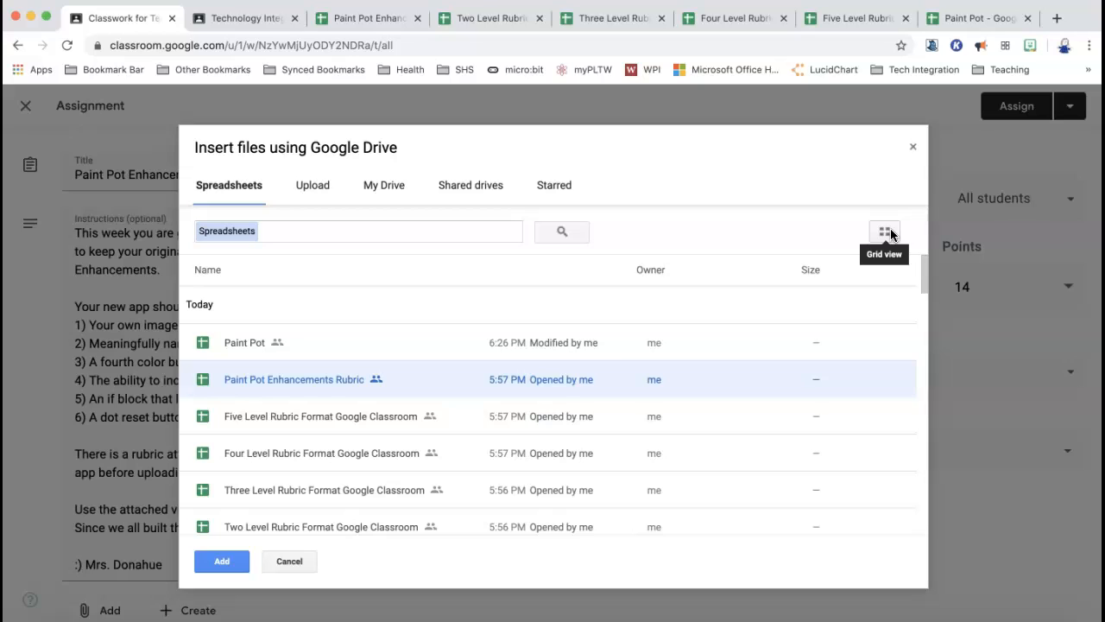
{"action": "left_click", "coordinate": [221, 562]}
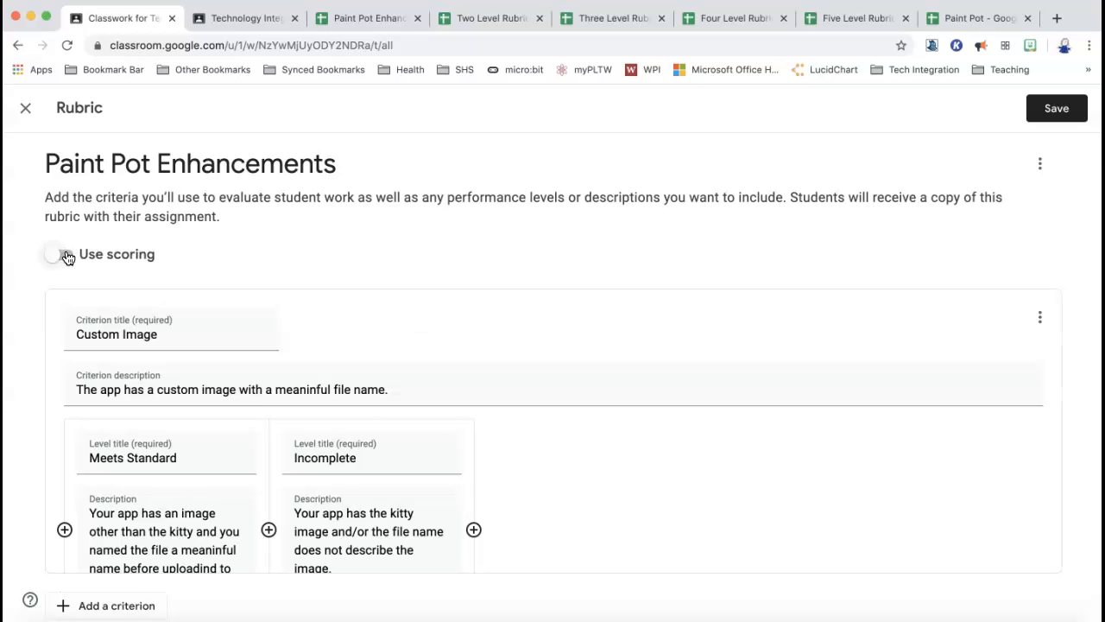
Turn on scoring for the imported rubric and set the Custom Image criterion's Incomplete level to 0 points.
{"action": "left_click", "coordinate": [65, 255]}
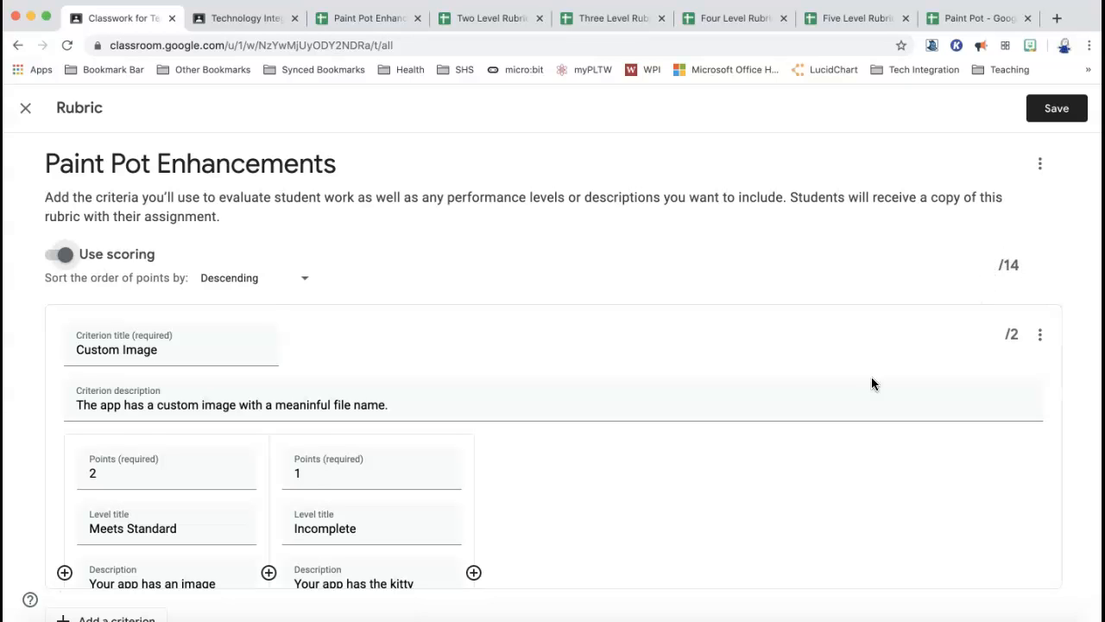
{"action": "scroll", "coordinate": [871, 380], "scroll_direction": "down", "scroll_amount": 1}
{"action": "scroll", "coordinate": [673, 490], "scroll_direction": "up", "scroll_amount": 1}
{"action": "scroll", "coordinate": [673, 490], "scroll_direction": "down", "scroll_amount": 3}
{"action": "scroll", "coordinate": [672, 489], "scroll_direction": "up", "scroll_amount": 3}
{"action": "scroll", "coordinate": [331, 507], "scroll_direction": "down", "scroll_amount": 3}
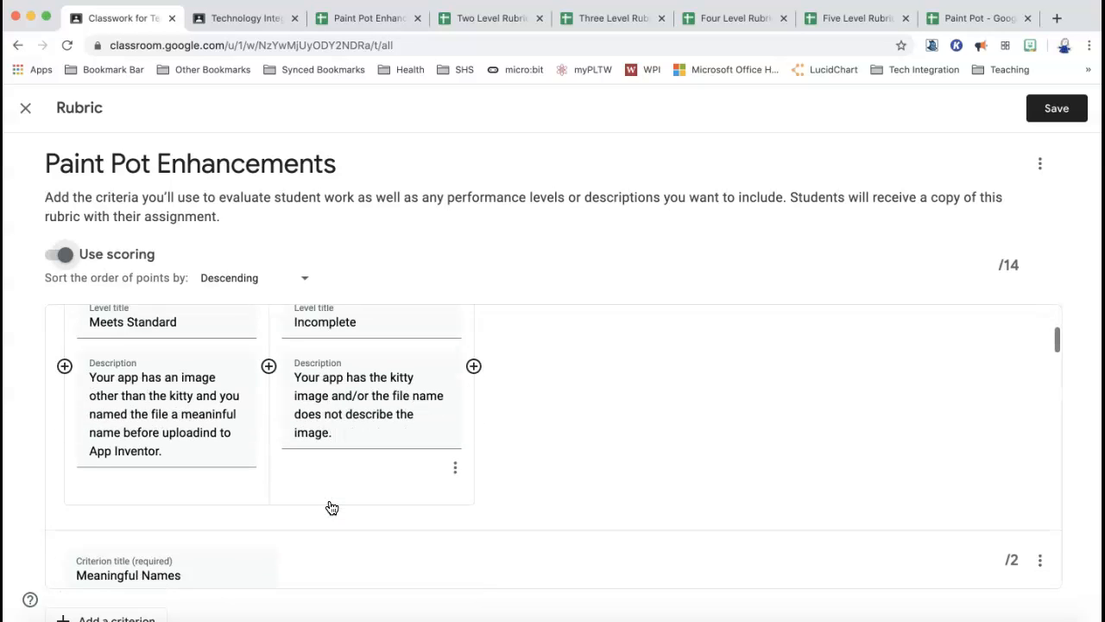
{"action": "scroll", "coordinate": [328, 506], "scroll_direction": "up", "scroll_amount": 3}
{"action": "left_click", "coordinate": [322, 474]}
{"action": "scroll", "coordinate": [317, 474], "scroll_direction": "down", "scroll_amount": 3}
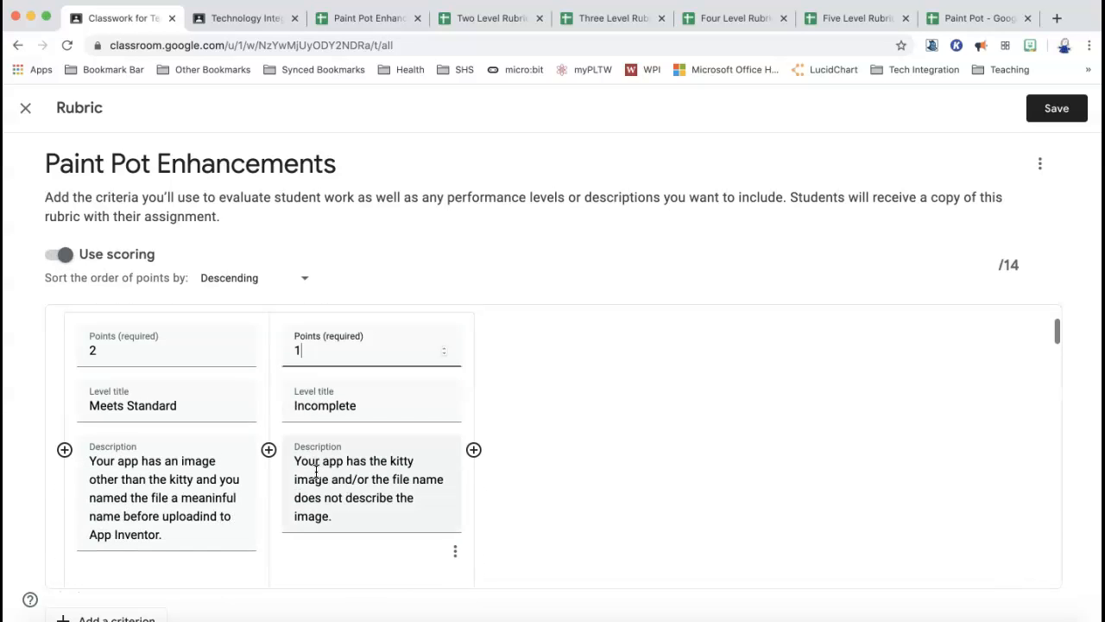
{"action": "key", "text": "BackSpace"}
{"action": "type", "text": "0"}
Set the Incomplete level to 0 points for the Meaningful Names and Four Color buttons criteria.
{"action": "scroll", "coordinate": [398, 507], "scroll_direction": "down", "scroll_amount": 5}
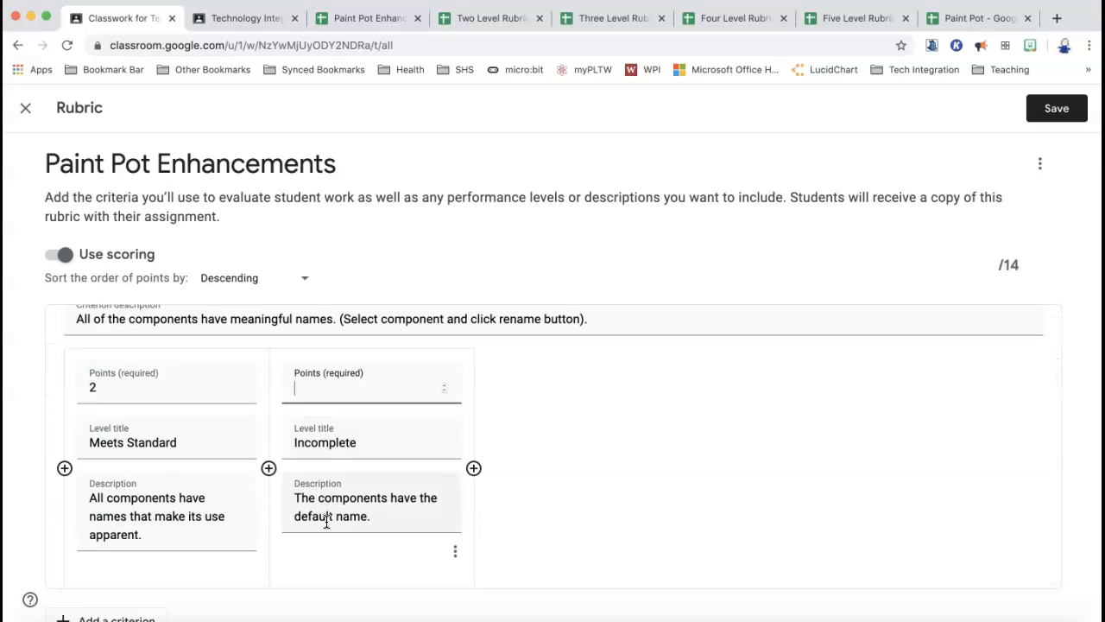
{"action": "scroll", "coordinate": [326, 523], "scroll_direction": "down", "scroll_amount": 7}
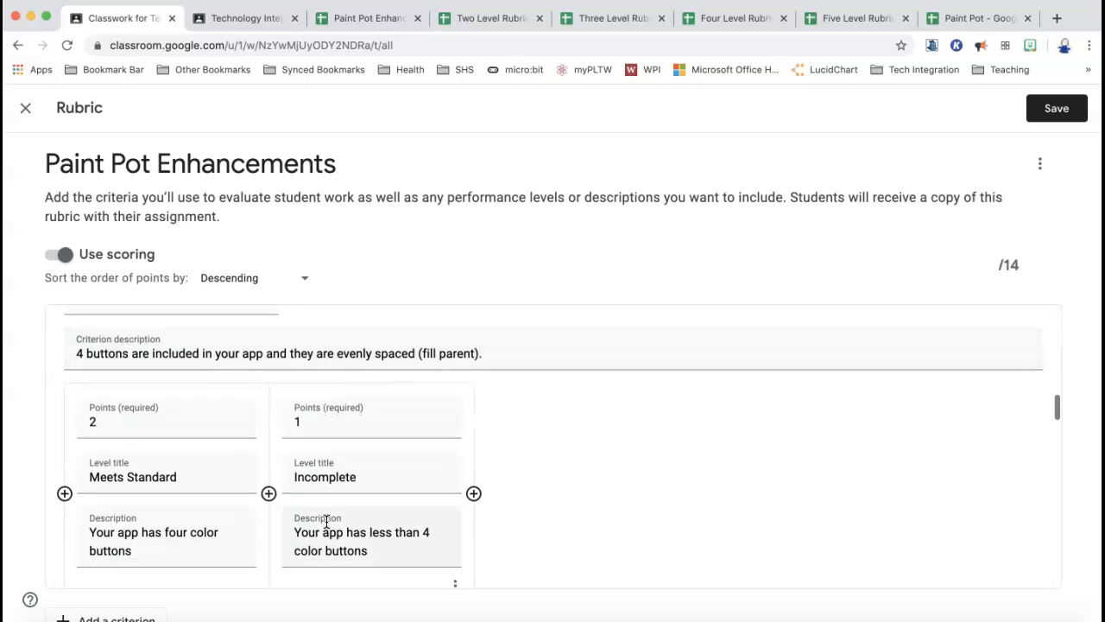
{"action": "left_click", "coordinate": [337, 425]}
{"action": "key", "text": "BackSpace"}
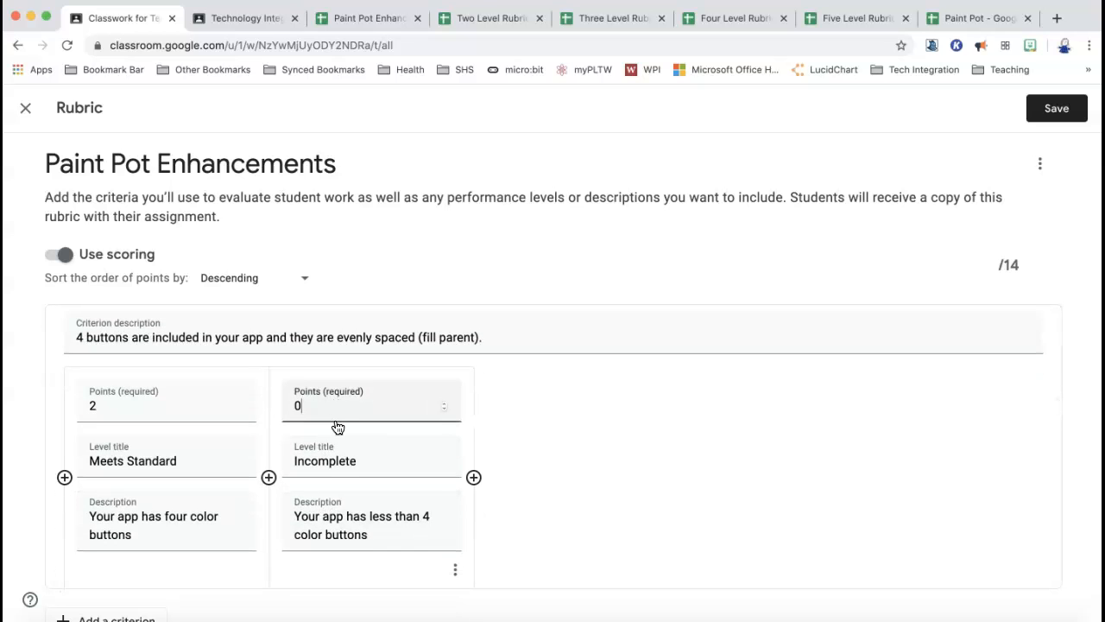
Set the Incomplete level to 0 points for the Button Plus and Button Minus and If Block controls dotSize criteria.
{"action": "scroll", "coordinate": [337, 427], "scroll_direction": "down", "scroll_amount": 5}
{"action": "left_click", "coordinate": [325, 449]}
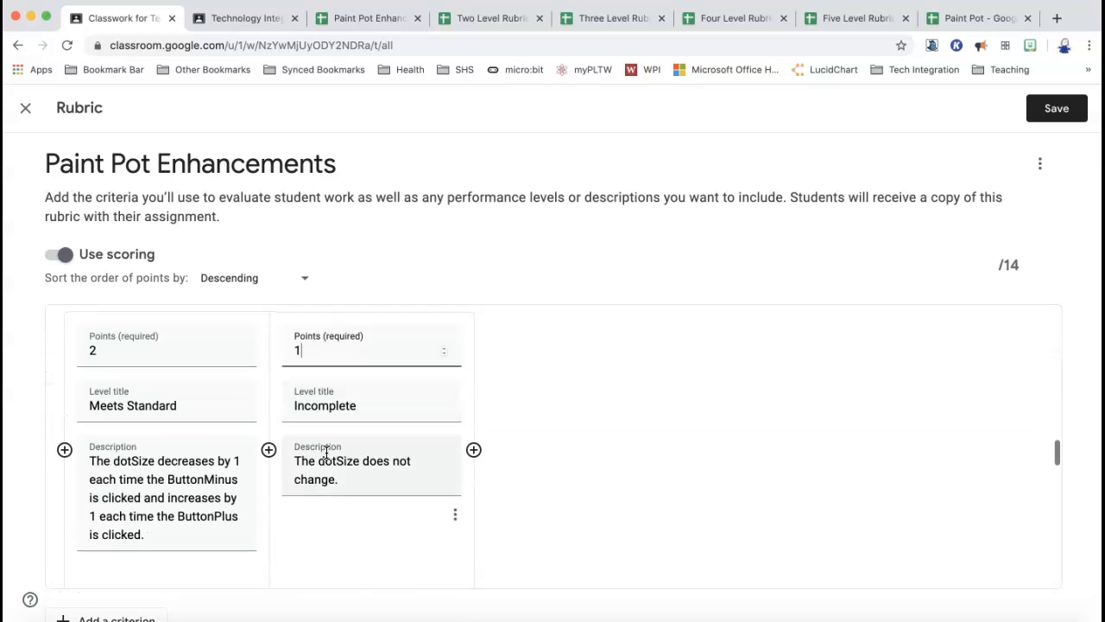
{"action": "left_click", "coordinate": [388, 585]}
{"action": "scroll", "coordinate": [388, 584], "scroll_direction": "down", "scroll_amount": 5}
{"action": "left_click", "coordinate": [326, 509]}
{"action": "scroll", "coordinate": [327, 510], "scroll_direction": "down", "scroll_amount": 2}
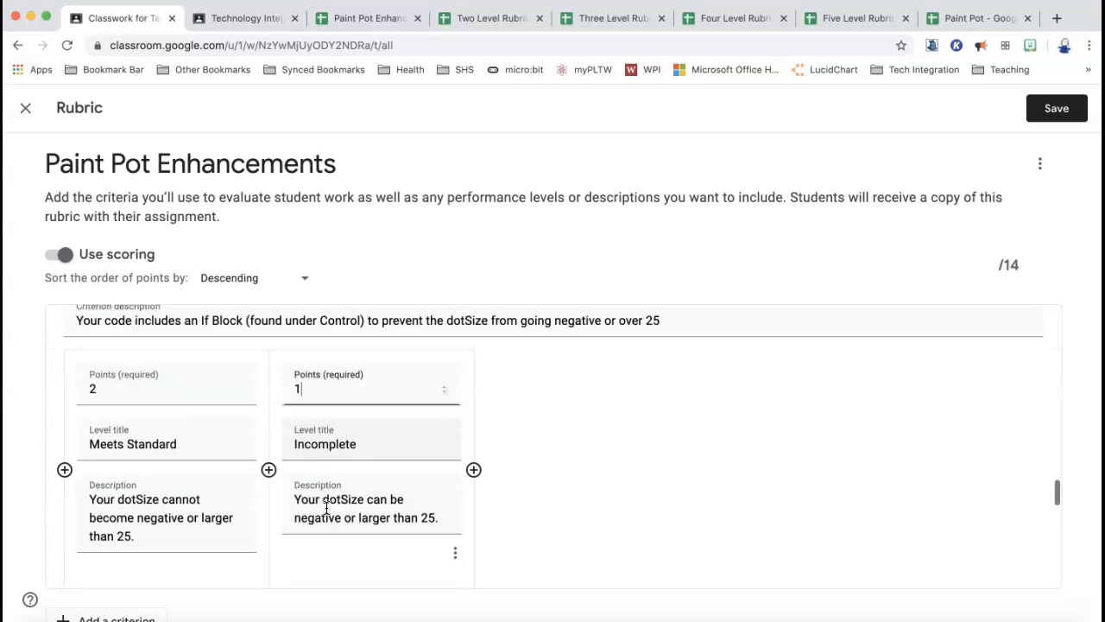
{"action": "key", "text": "BackSpace"}
{"action": "type", "text": "0"}
Set the Incomplete level to 0 points for the Reset dotSize and .aia File criteria.
{"action": "scroll", "coordinate": [326, 508], "scroll_direction": "down", "scroll_amount": 5}
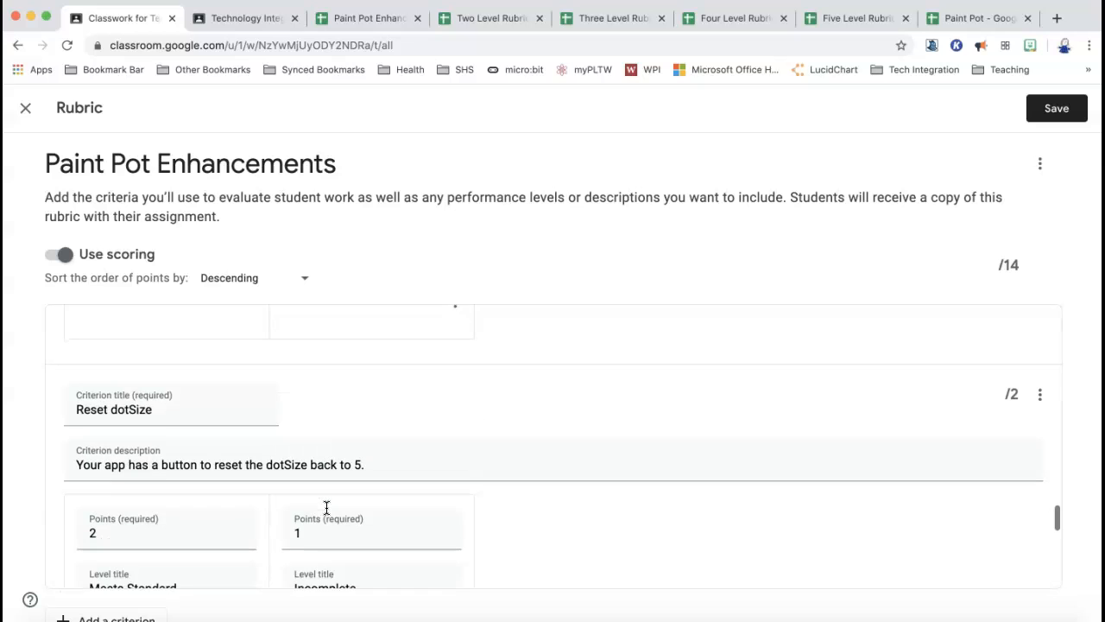
{"action": "left_click", "coordinate": [328, 532]}
{"action": "scroll", "coordinate": [329, 535], "scroll_direction": "down", "scroll_amount": 2}
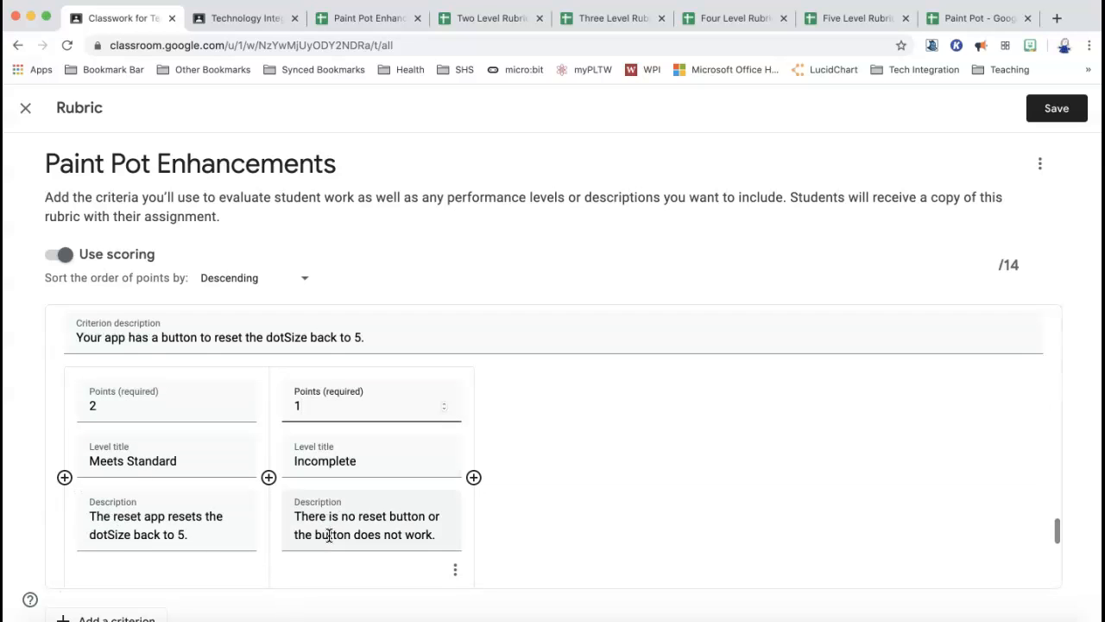
{"action": "scroll", "coordinate": [328, 533], "scroll_direction": "down", "scroll_amount": 5}
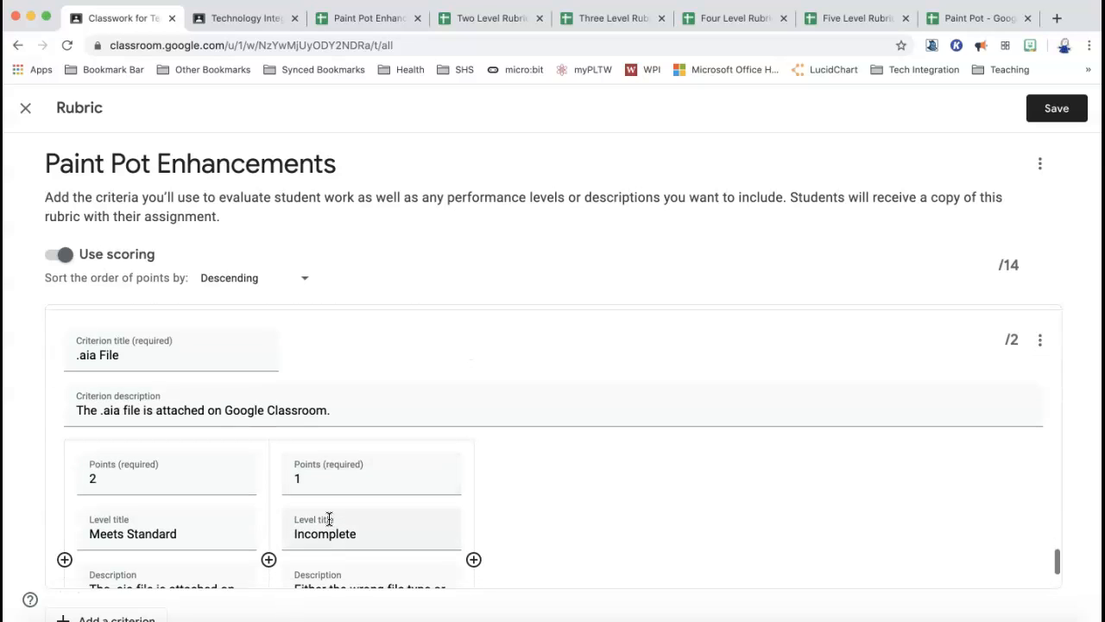
{"action": "left_click", "coordinate": [331, 472]}
{"action": "scroll", "coordinate": [331, 472], "scroll_direction": "down", "scroll_amount": 1}
{"action": "key", "text": "BackSpace"}
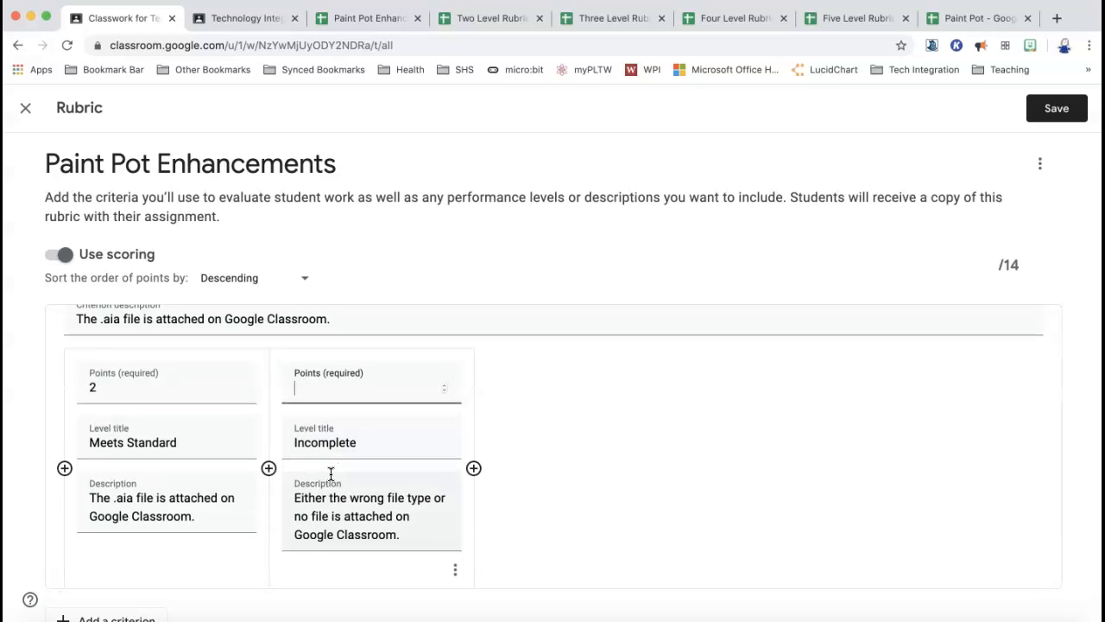
{"action": "scroll", "coordinate": [663, 567], "scroll_direction": "up", "scroll_amount": 5}
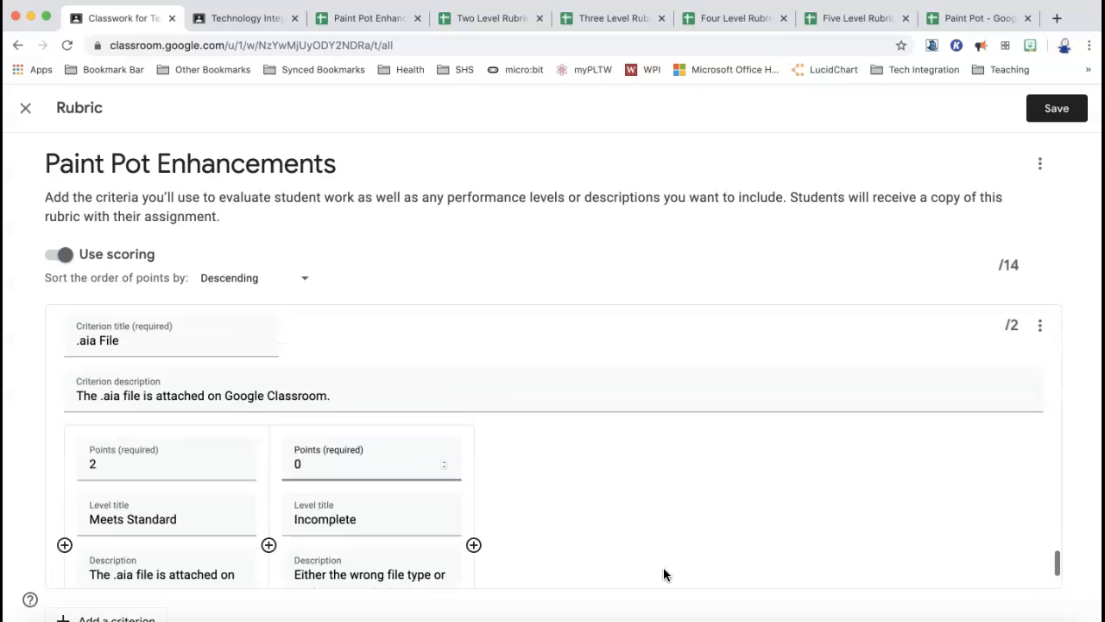
{"action": "scroll", "coordinate": [663, 574], "scroll_direction": "up", "scroll_amount": 10}
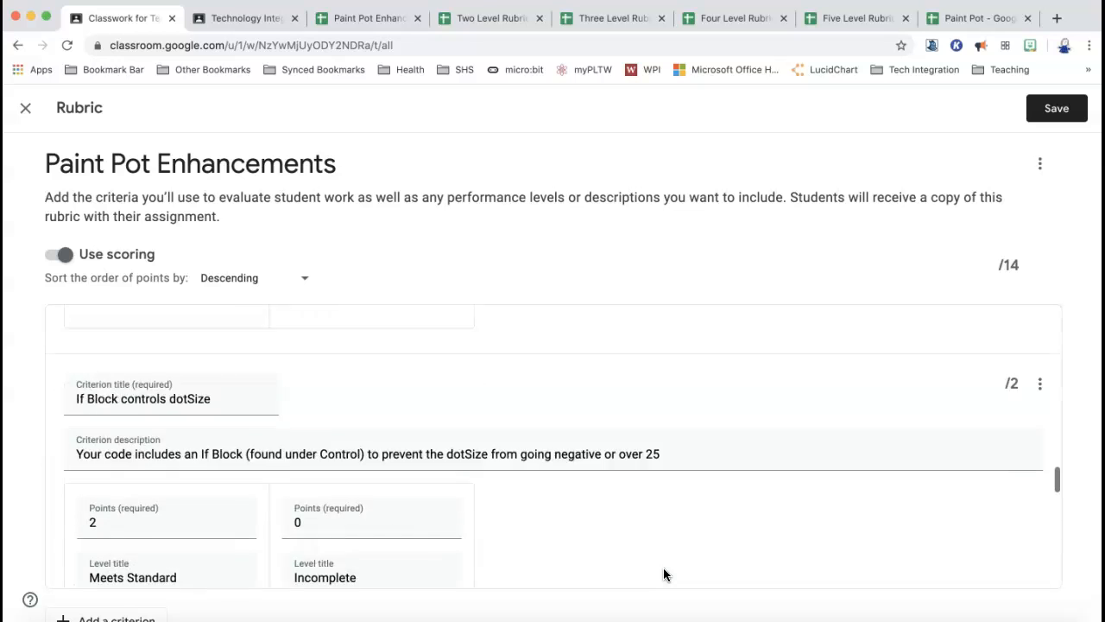
Save the scored Paint Pot Enhancements rubric and assign the Paint Pot Enhancements assignment to all students.
{"action": "scroll", "coordinate": [664, 569], "scroll_direction": "up", "scroll_amount": 10}
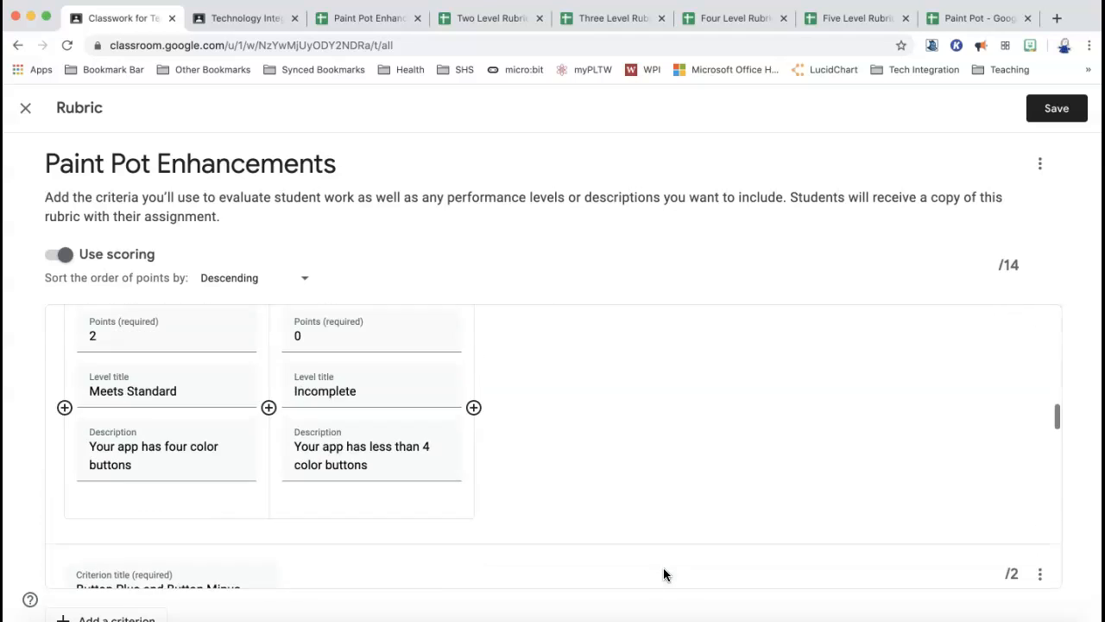
{"action": "scroll", "coordinate": [663, 574], "scroll_direction": "up", "scroll_amount": 10}
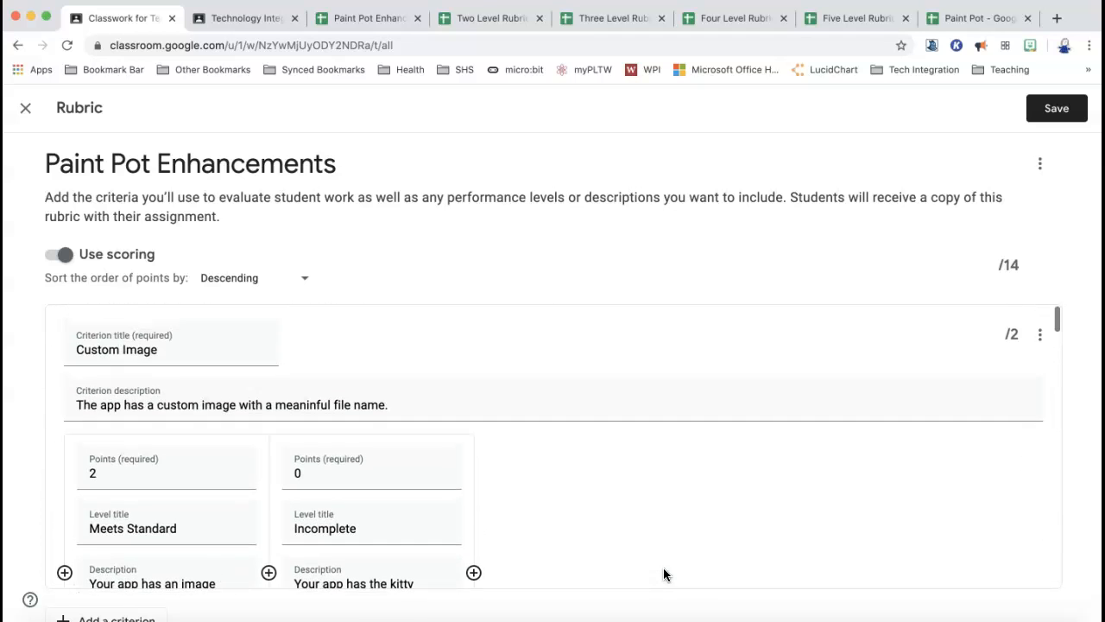
{"action": "left_click", "coordinate": [1055, 109]}
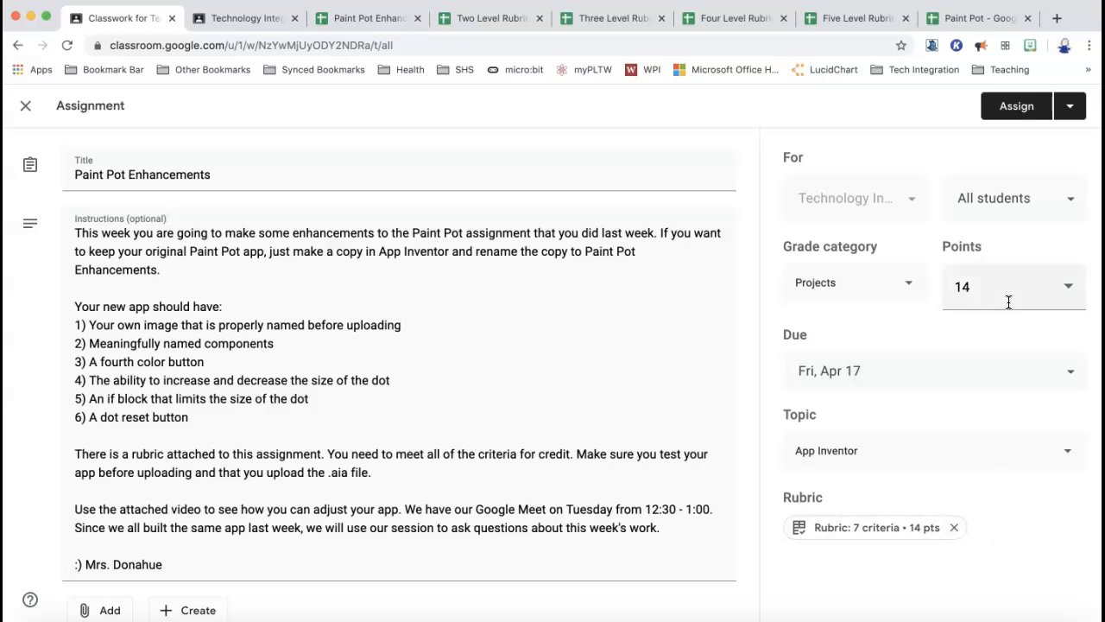
{"action": "left_click", "coordinate": [1013, 117]}
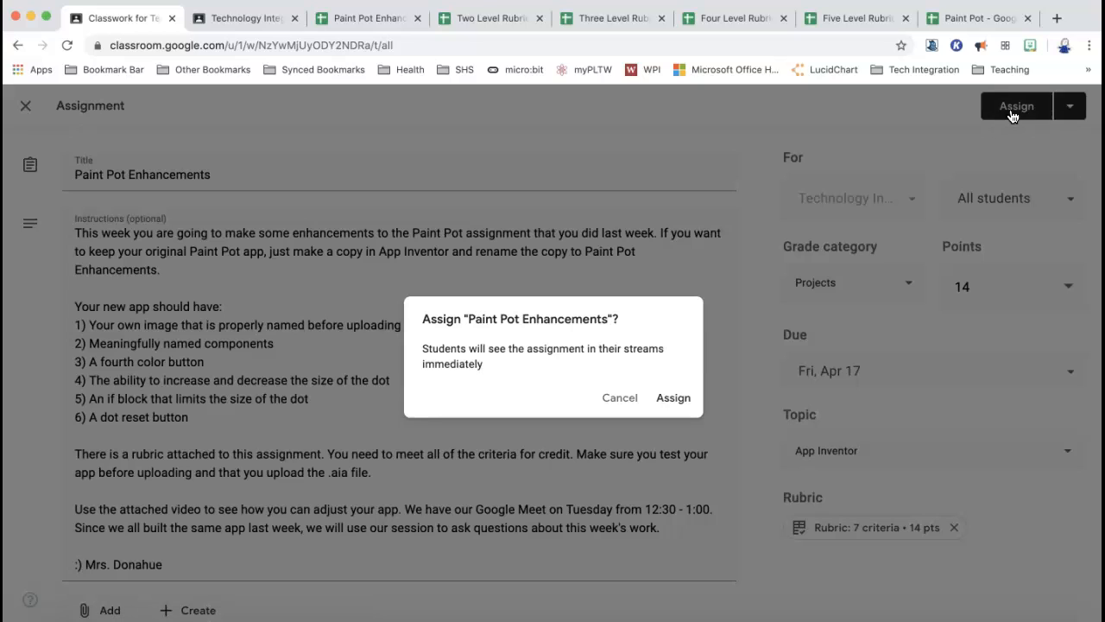
{"action": "left_click", "coordinate": [674, 398]}
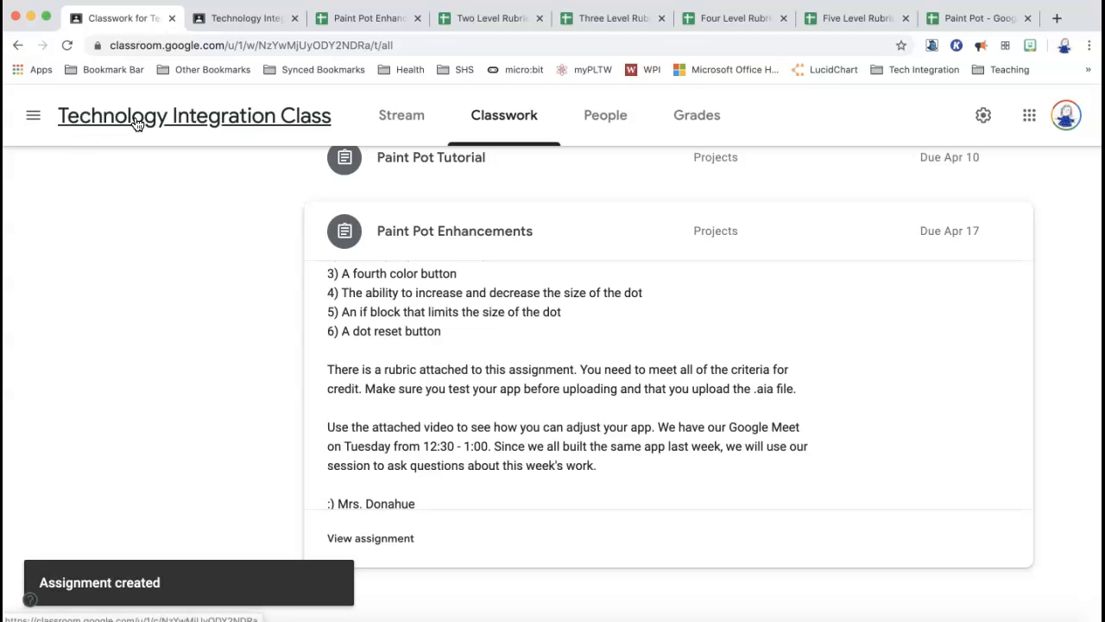
Open the Paint Pot Tutorial assignment from the classwork list and examine its instructions and attached rubric.
{"action": "left_click", "coordinate": [428, 172]}
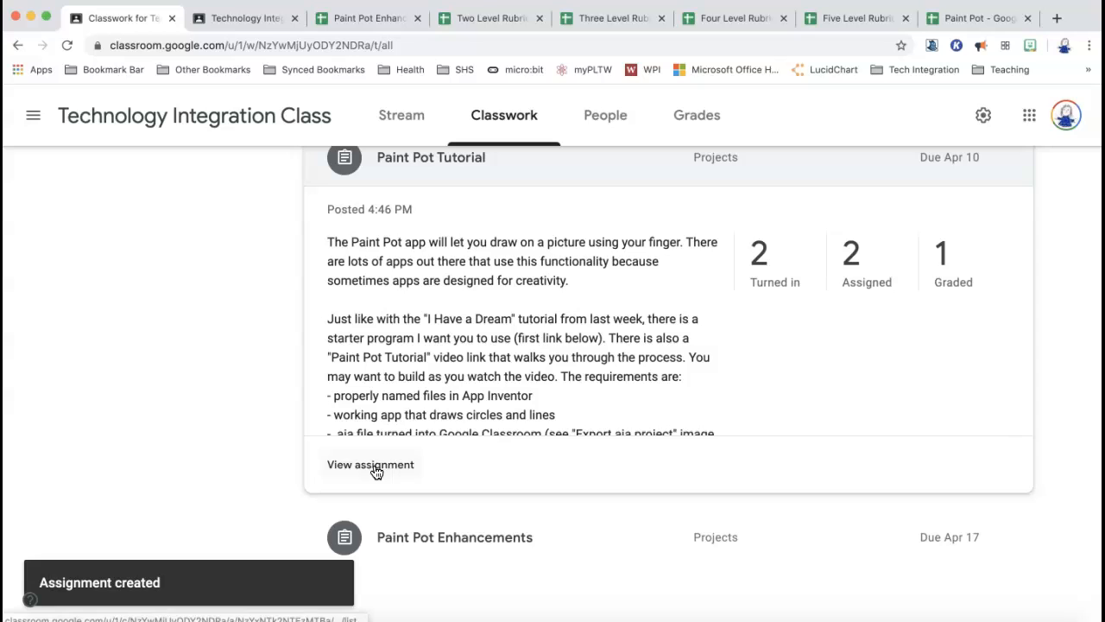
{"action": "scroll", "coordinate": [426, 442], "scroll_direction": "up", "scroll_amount": 2}
{"action": "scroll", "coordinate": [426, 442], "scroll_direction": "down", "scroll_amount": 2}
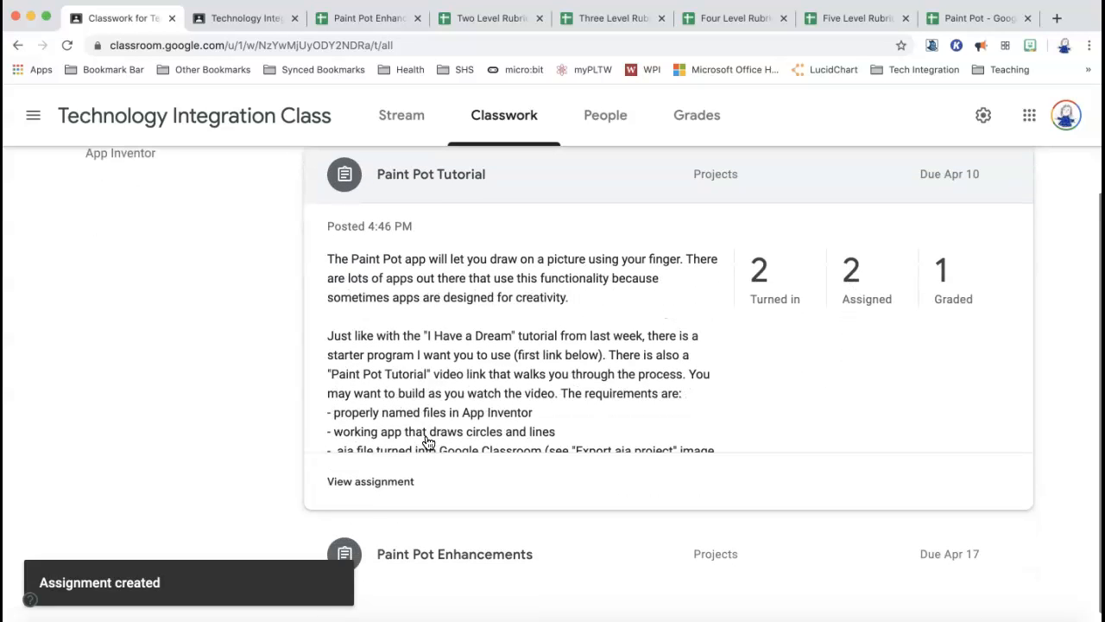
{"action": "left_click", "coordinate": [372, 488]}
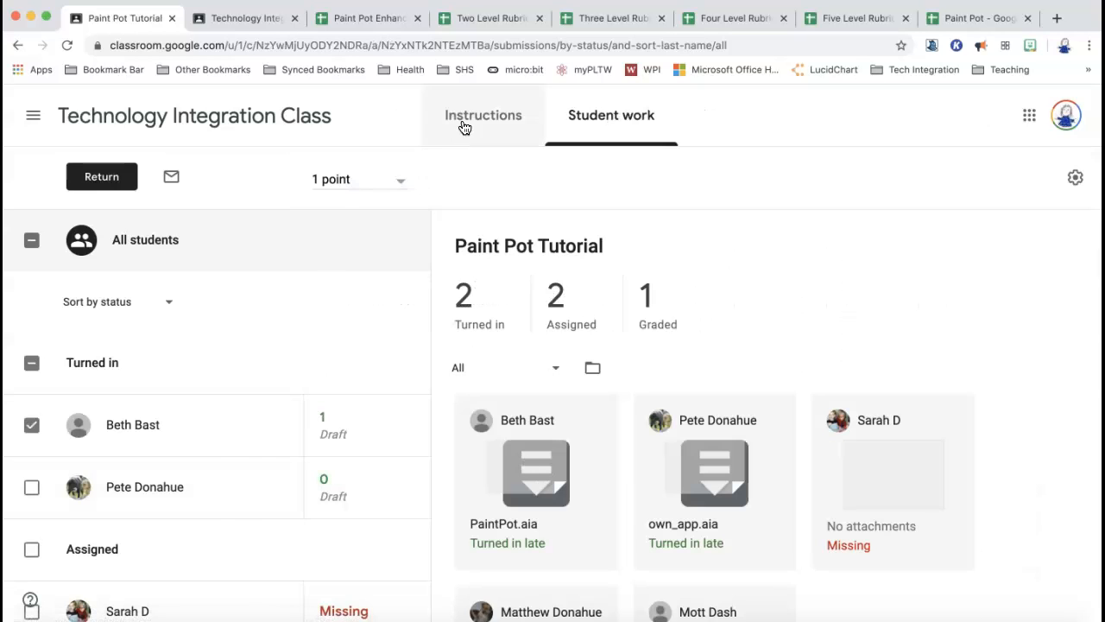
{"action": "left_click", "coordinate": [475, 136]}
{"action": "scroll", "coordinate": [683, 389], "scroll_direction": "down", "scroll_amount": 2}
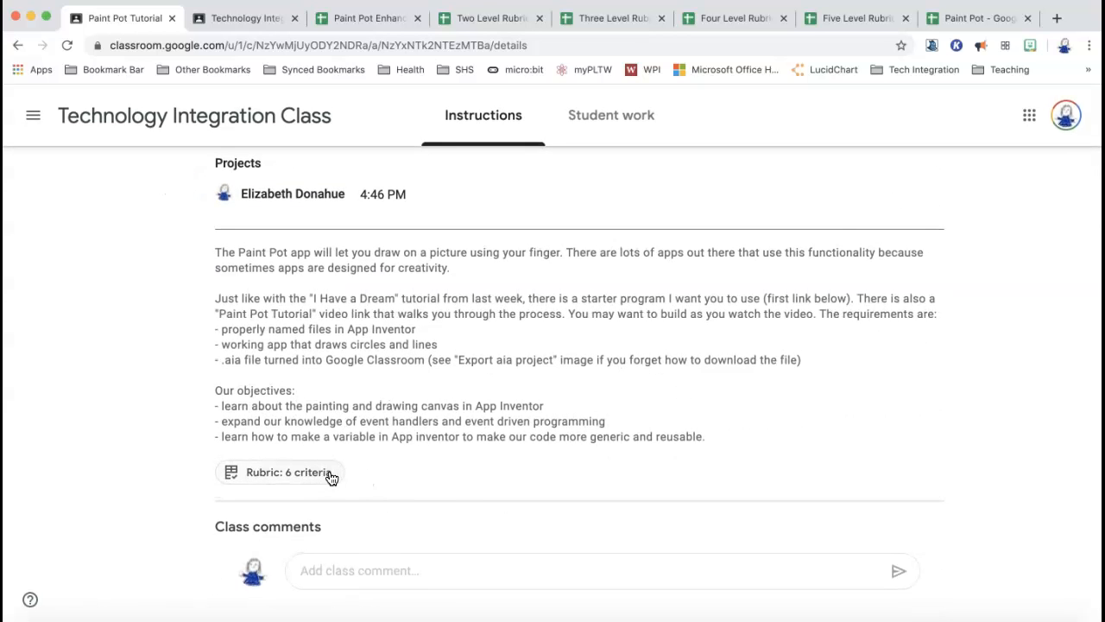
{"action": "scroll", "coordinate": [337, 476], "scroll_direction": "up", "scroll_amount": 1}
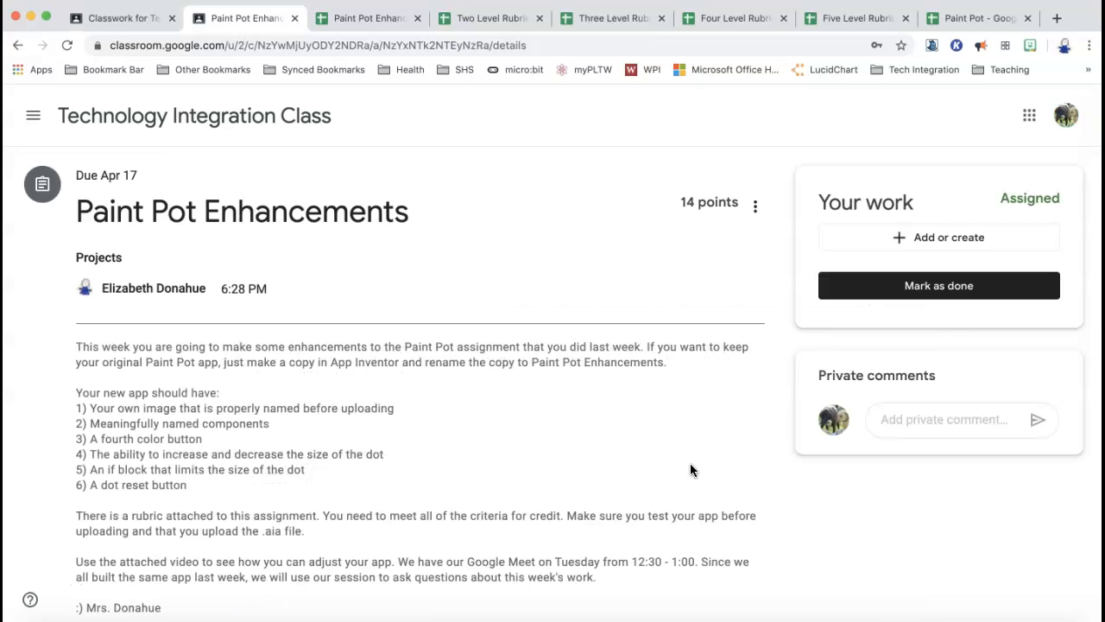
Look through the Paint Pot Enhancements rubric in the student account and mark the assignment as done.
{"action": "scroll", "coordinate": [658, 493], "scroll_direction": "down", "scroll_amount": 10}
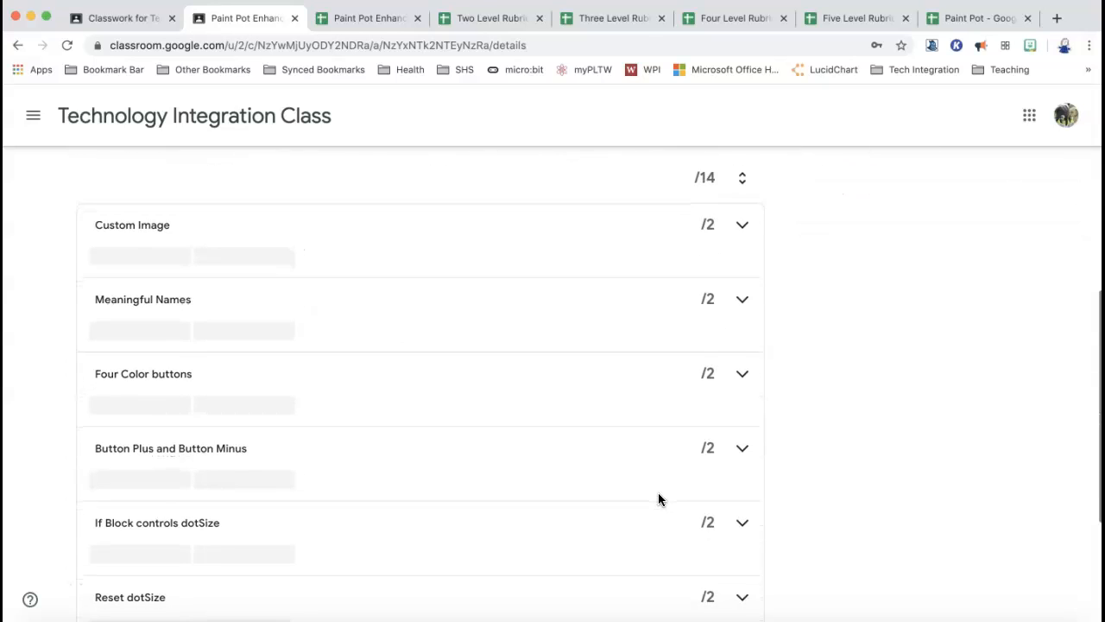
{"action": "scroll", "coordinate": [659, 499], "scroll_direction": "down", "scroll_amount": 3}
{"action": "scroll", "coordinate": [697, 507], "scroll_direction": "down", "scroll_amount": 1}
{"action": "scroll", "coordinate": [697, 506], "scroll_direction": "up", "scroll_amount": 5}
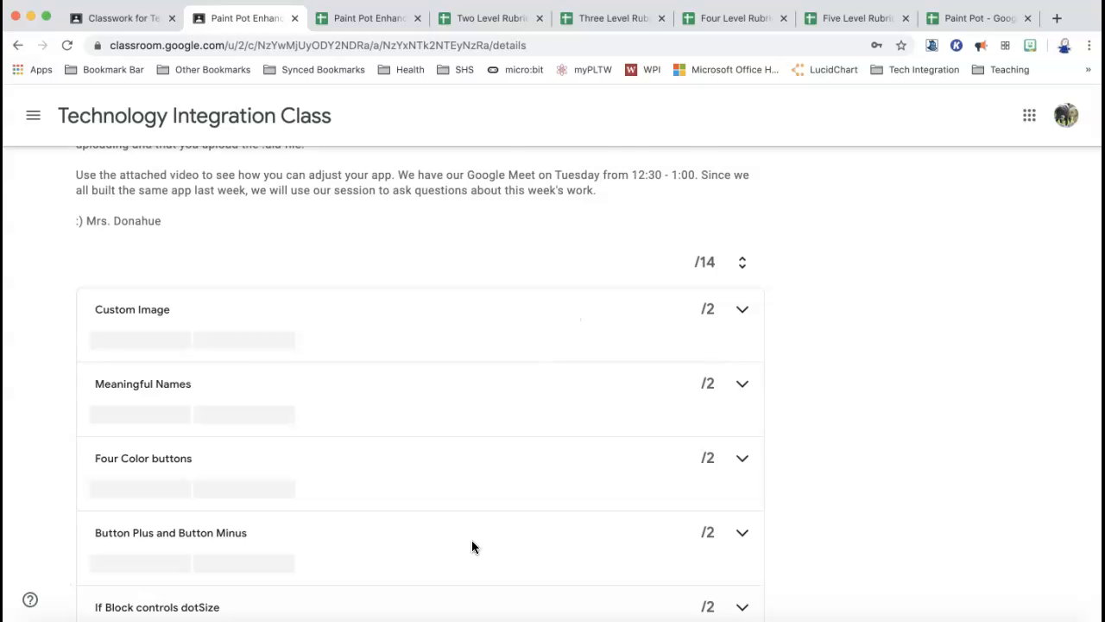
{"action": "scroll", "coordinate": [472, 544], "scroll_direction": "down", "scroll_amount": 4}
{"action": "scroll", "coordinate": [473, 545], "scroll_direction": "up", "scroll_amount": 10}
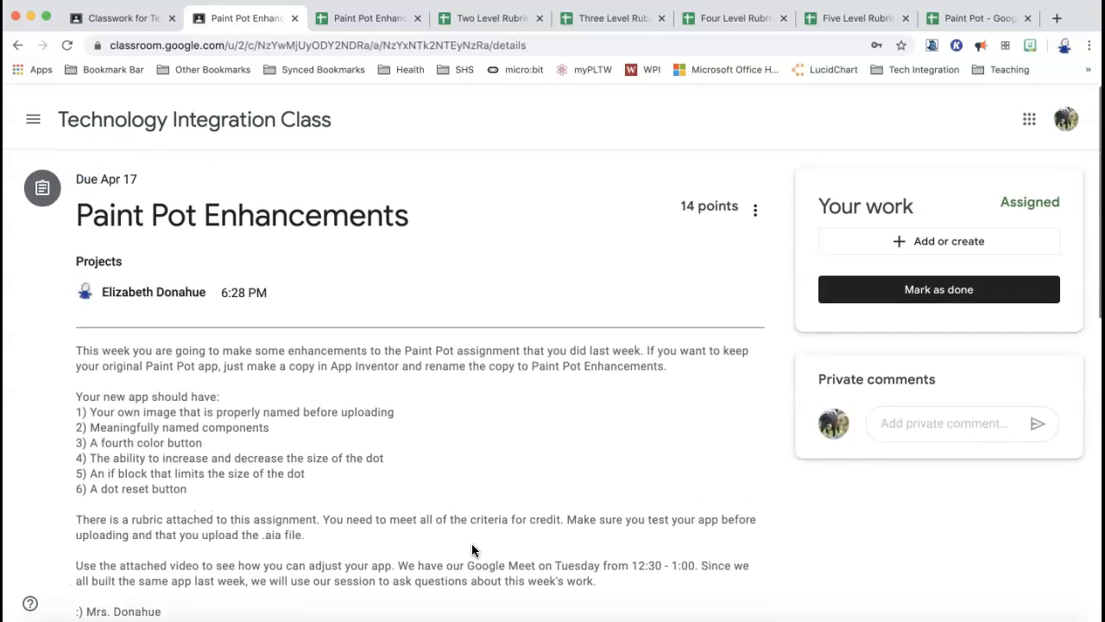
{"action": "left_click", "coordinate": [957, 296]}
In the teacher account's turned-in Paint Pot Enhancements submission, rate Custom Image and Meaningful Names as Meets Standard and Four Color buttons as Incomplete.
{"action": "left_click", "coordinate": [135, 26]}
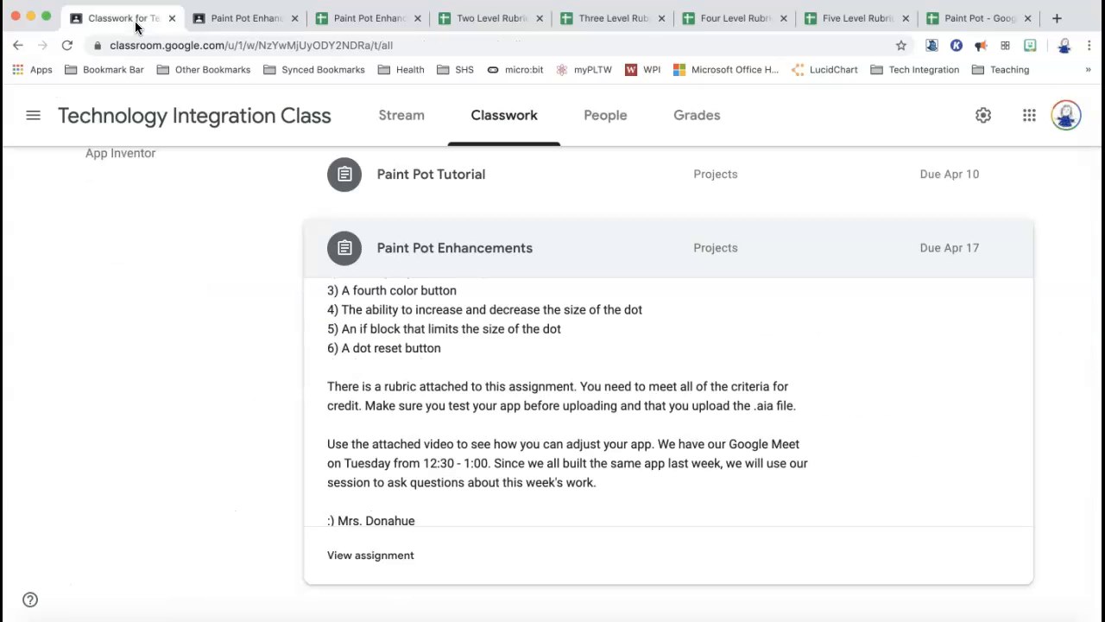
{"action": "scroll", "coordinate": [201, 305], "scroll_direction": "up", "scroll_amount": 3}
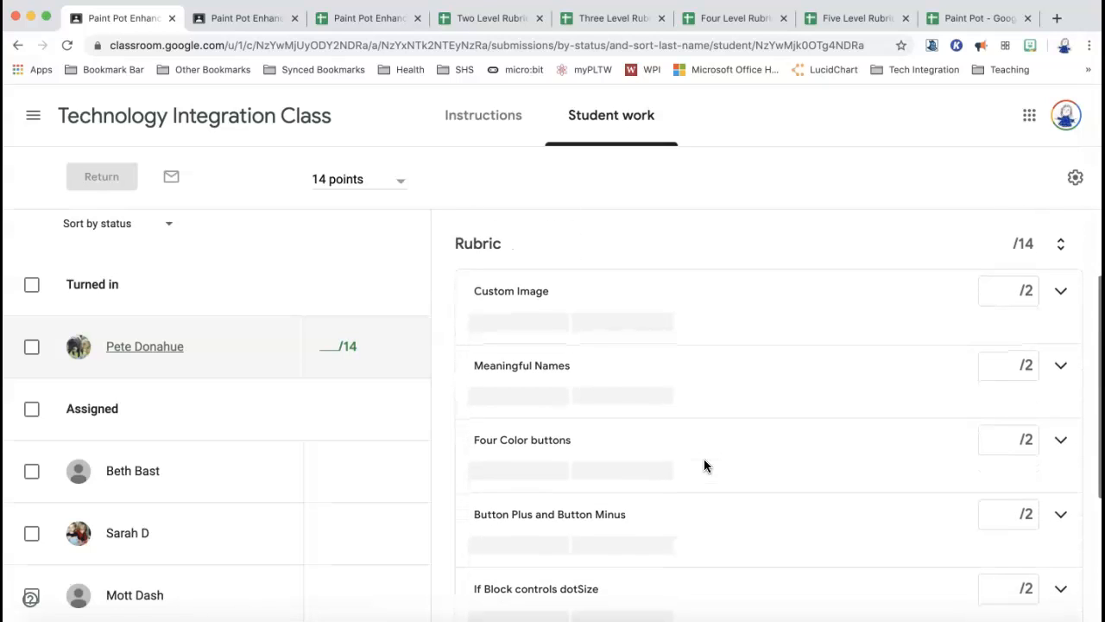
{"action": "left_click", "coordinate": [537, 331]}
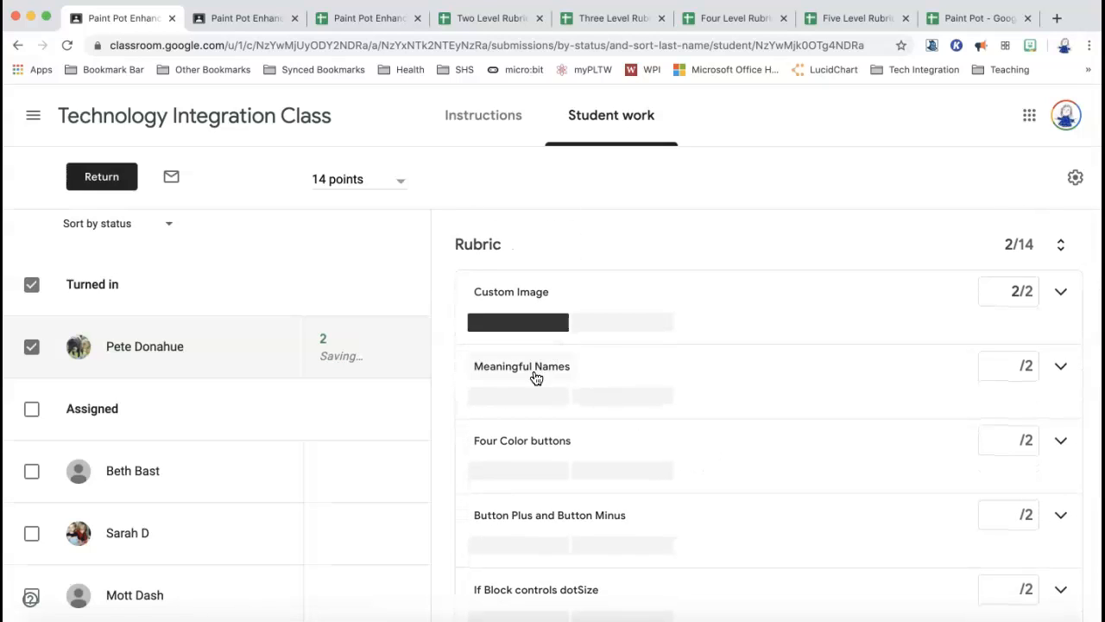
{"action": "left_click", "coordinate": [534, 398]}
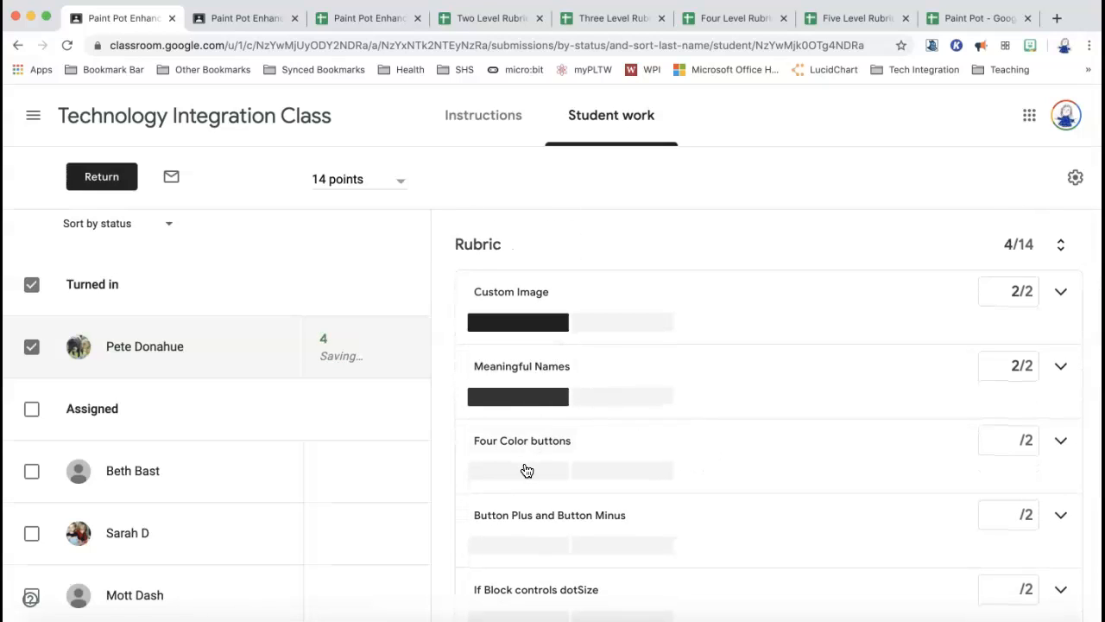
{"action": "left_click", "coordinate": [610, 474]}
Rate Button Plus and Button Minus and Reset dotSize as Incomplete, and If Block controls dotSize and .aia File as Meets Standard.
{"action": "scroll", "coordinate": [610, 481], "scroll_direction": "down", "scroll_amount": 3}
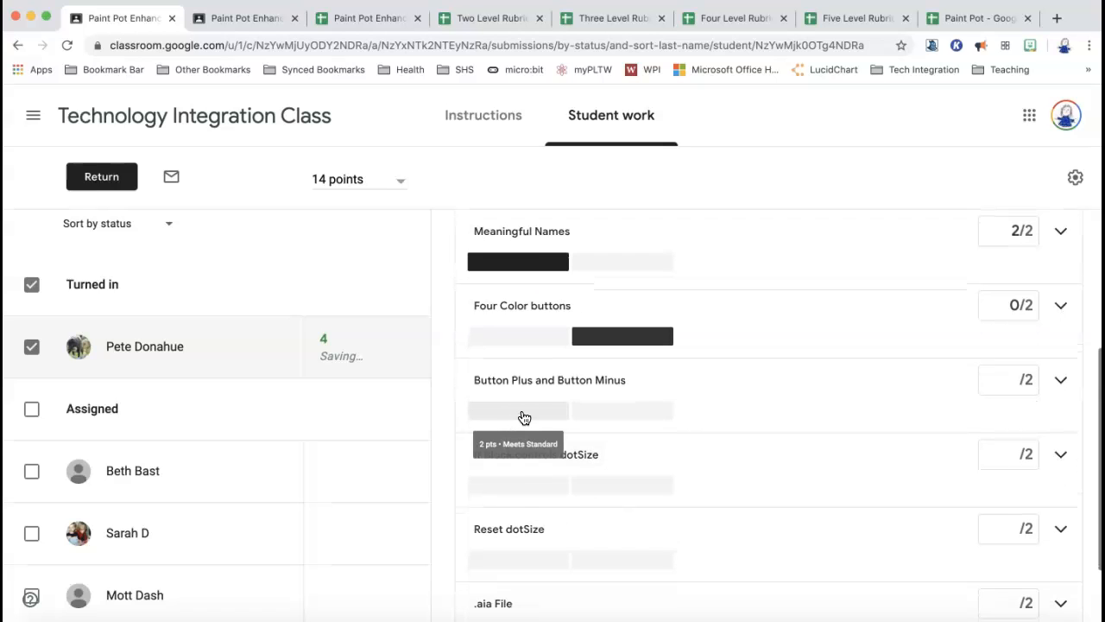
{"action": "left_click", "coordinate": [615, 411]}
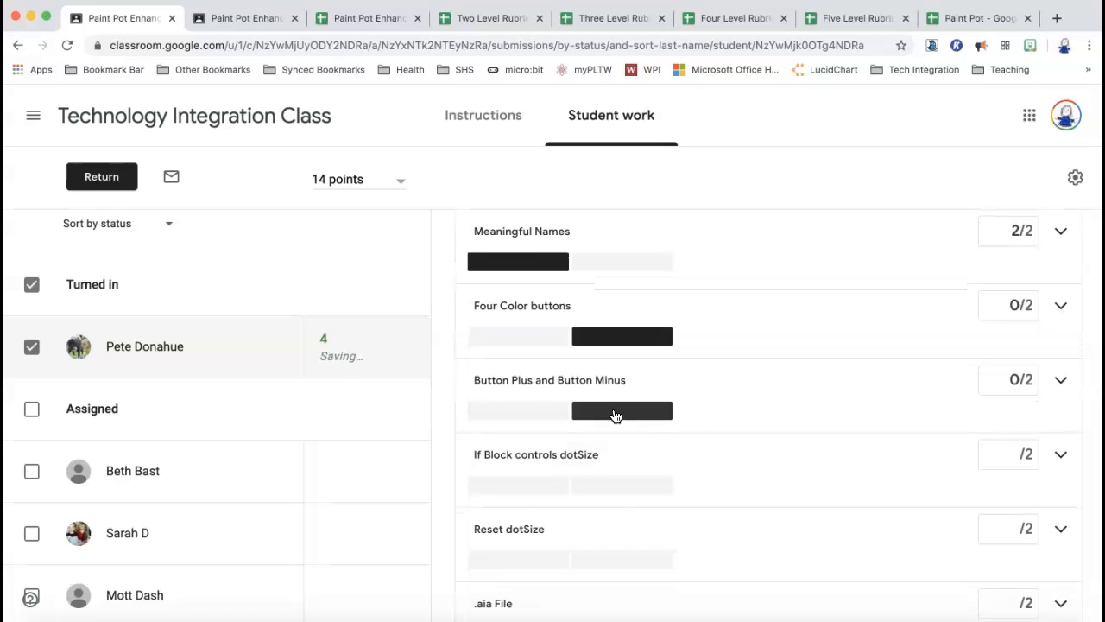
{"action": "left_click", "coordinate": [528, 486]}
{"action": "scroll", "coordinate": [530, 491], "scroll_direction": "down", "scroll_amount": 2}
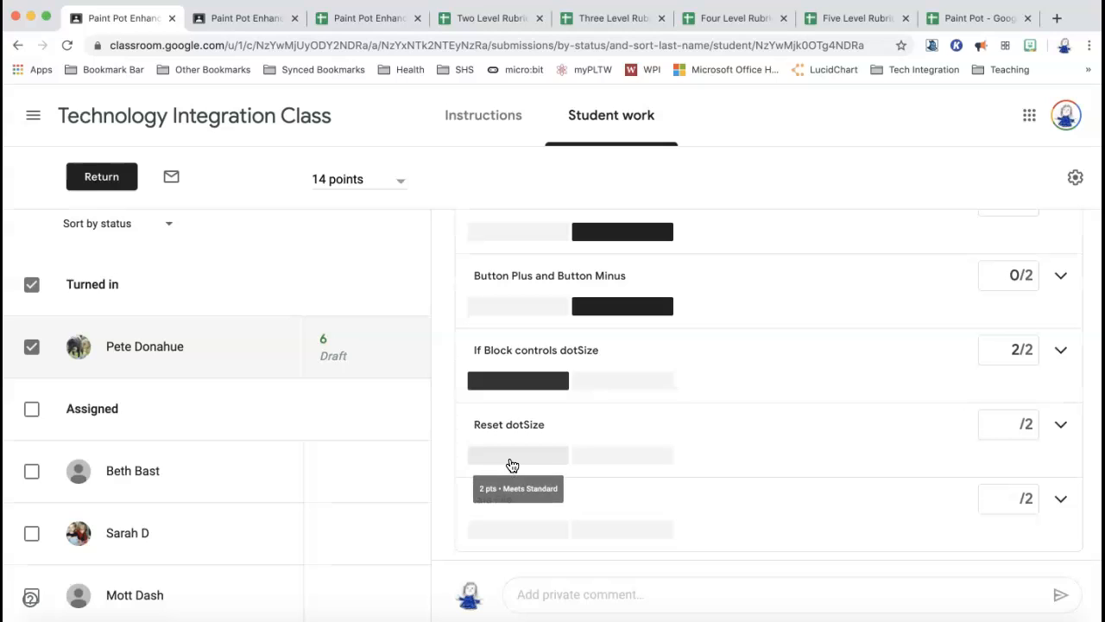
{"action": "left_click", "coordinate": [591, 460]}
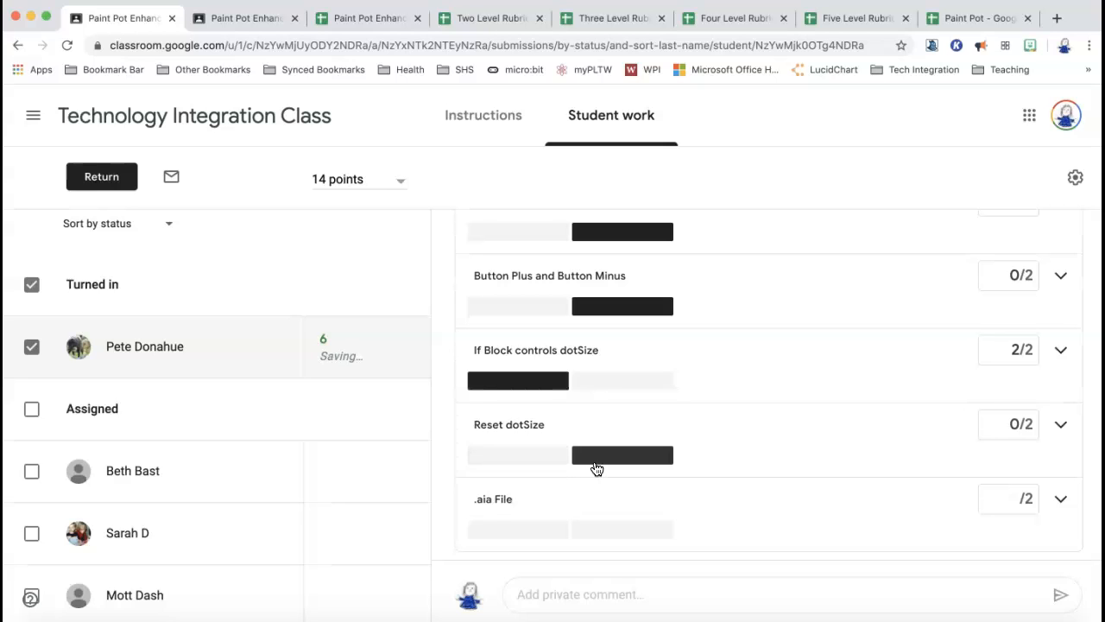
{"action": "left_click", "coordinate": [509, 535]}
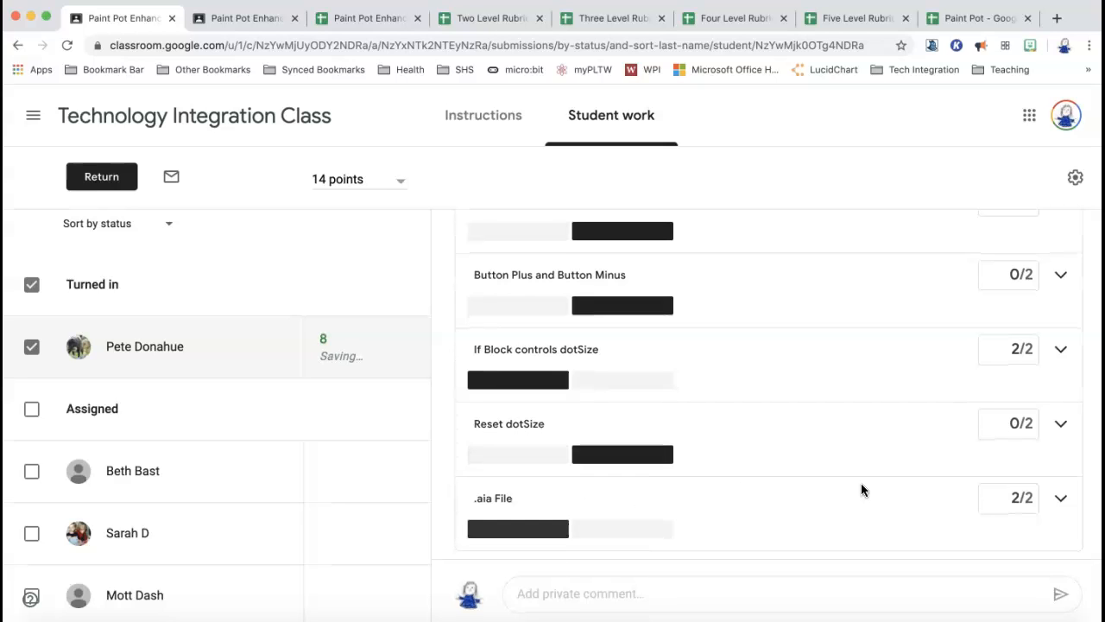
Return the graded Paint Pot Enhancements work to the student without a private comment.
{"action": "scroll", "coordinate": [861, 483], "scroll_direction": "up", "scroll_amount": 5}
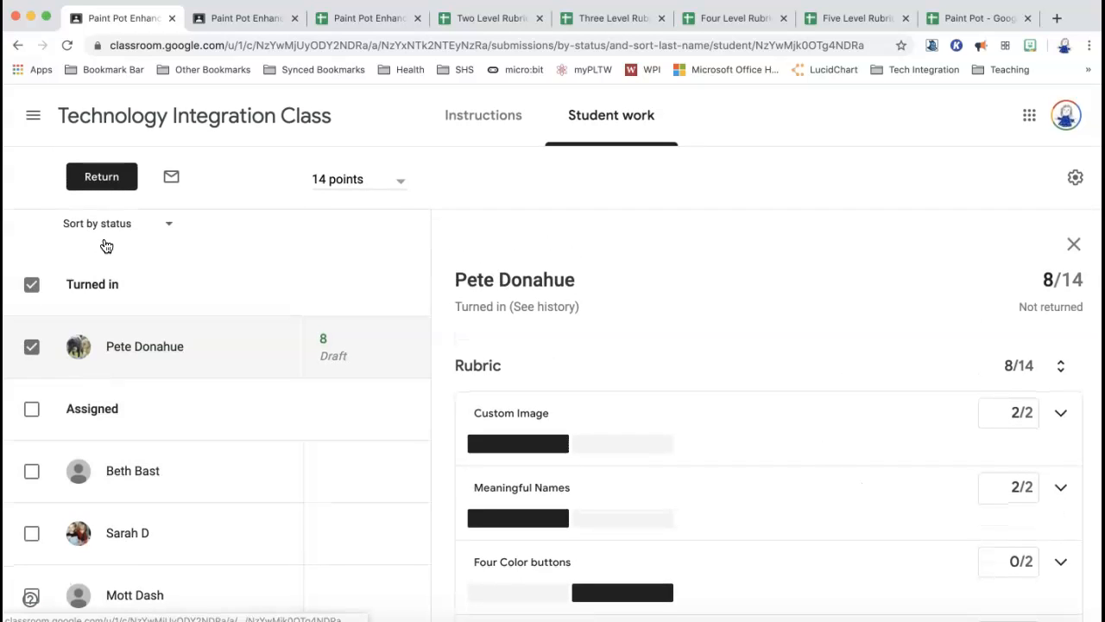
{"action": "left_click", "coordinate": [101, 178]}
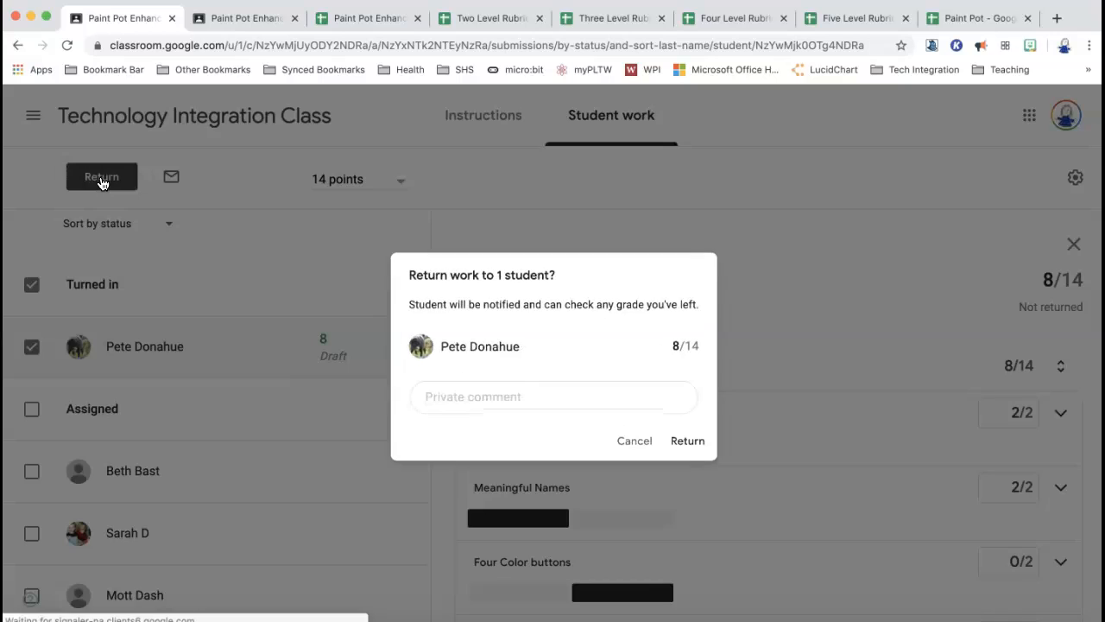
{"action": "left_click", "coordinate": [698, 449]}
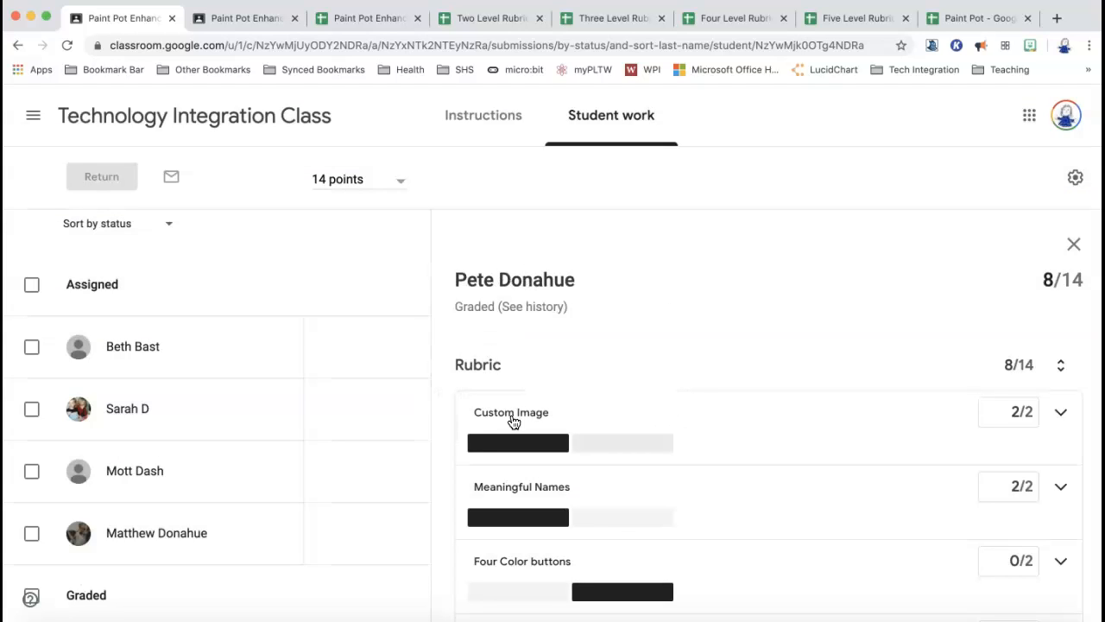
Examine the returned grade in the student account, expanding all rubric criteria to read the selected levels and descriptions.
{"action": "left_click", "coordinate": [240, 18]}
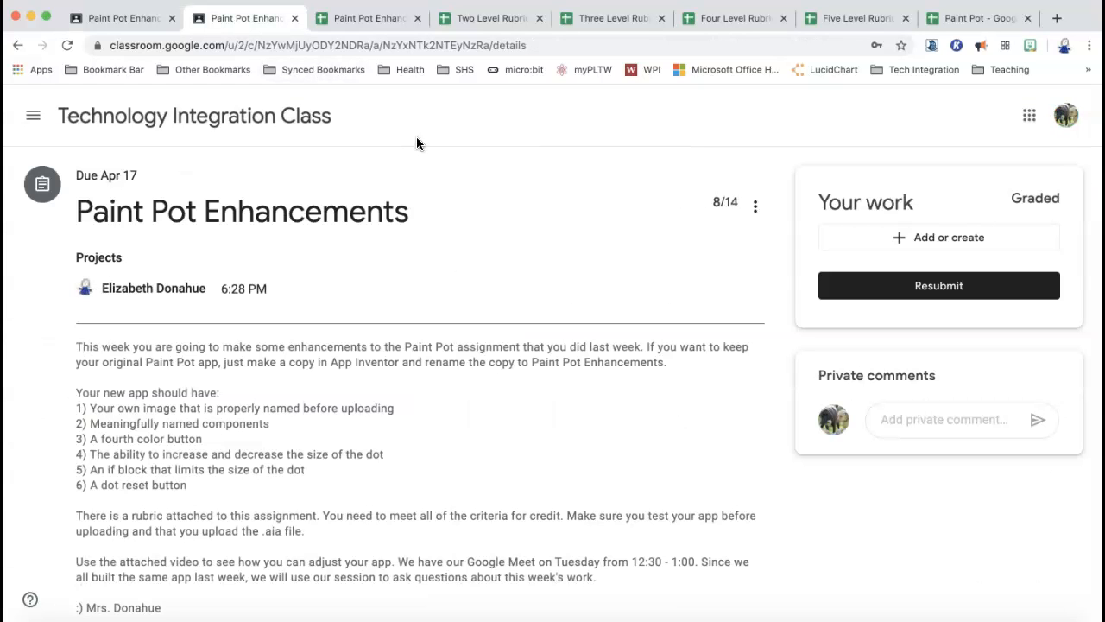
{"action": "scroll", "coordinate": [537, 462], "scroll_direction": "down", "scroll_amount": 10}
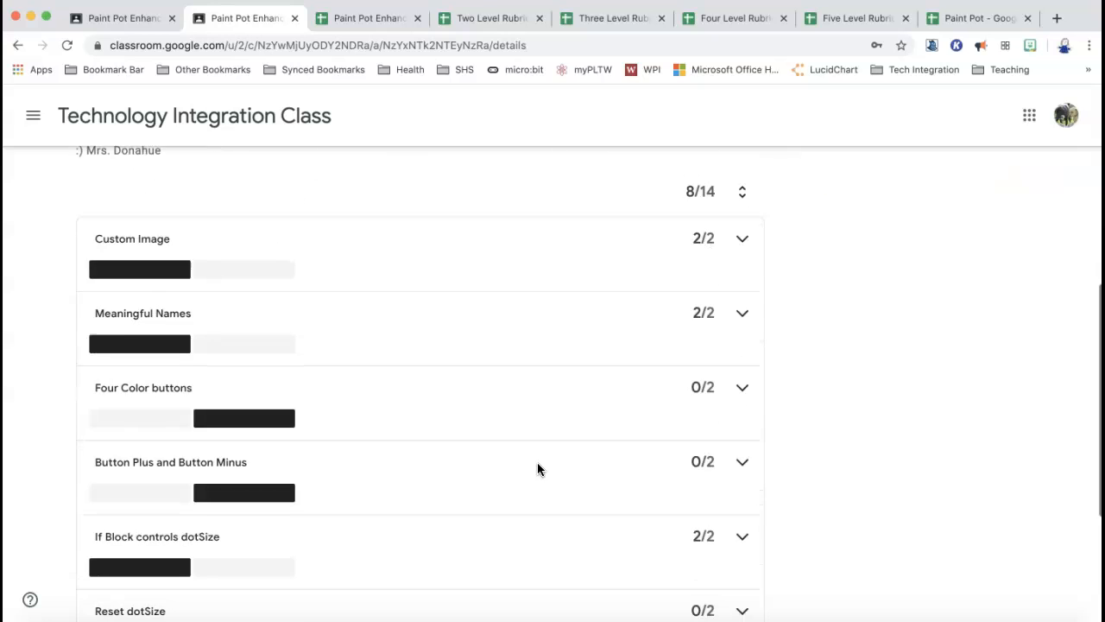
{"action": "scroll", "coordinate": [454, 409], "scroll_direction": "down", "scroll_amount": 5}
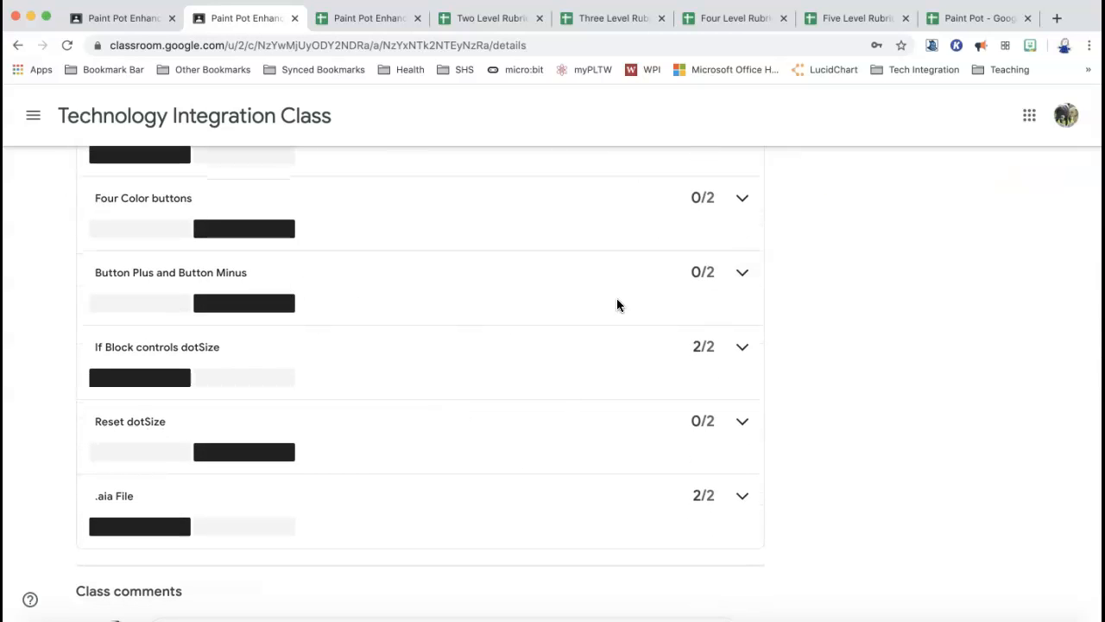
{"action": "scroll", "coordinate": [554, 244], "scroll_direction": "up", "scroll_amount": 6}
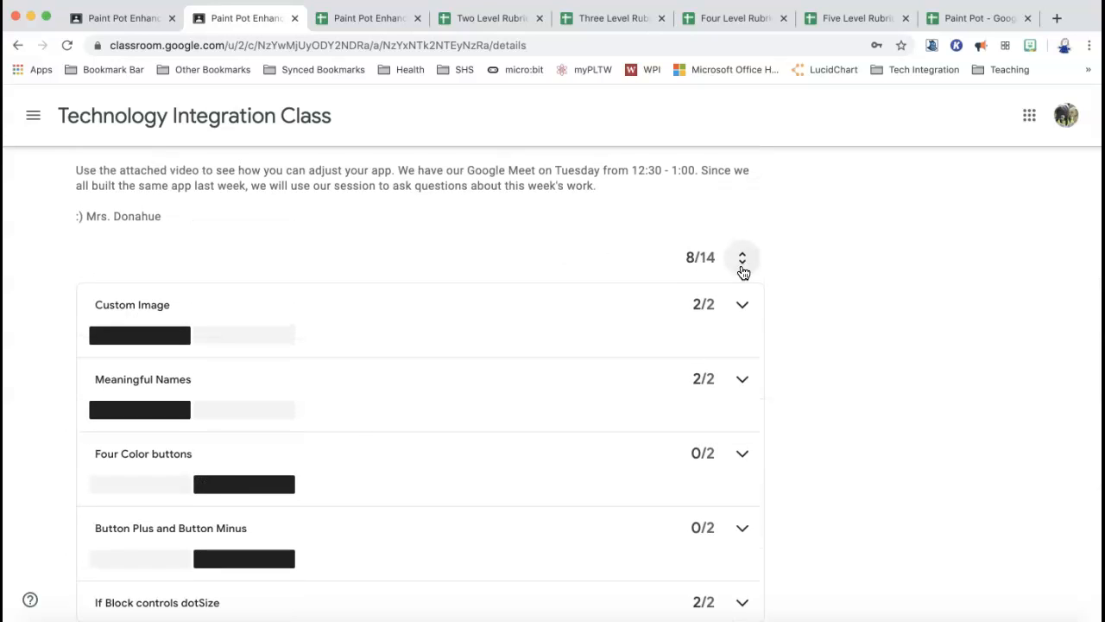
{"action": "left_click", "coordinate": [743, 260]}
{"action": "scroll", "coordinate": [510, 501], "scroll_direction": "down", "scroll_amount": 5}
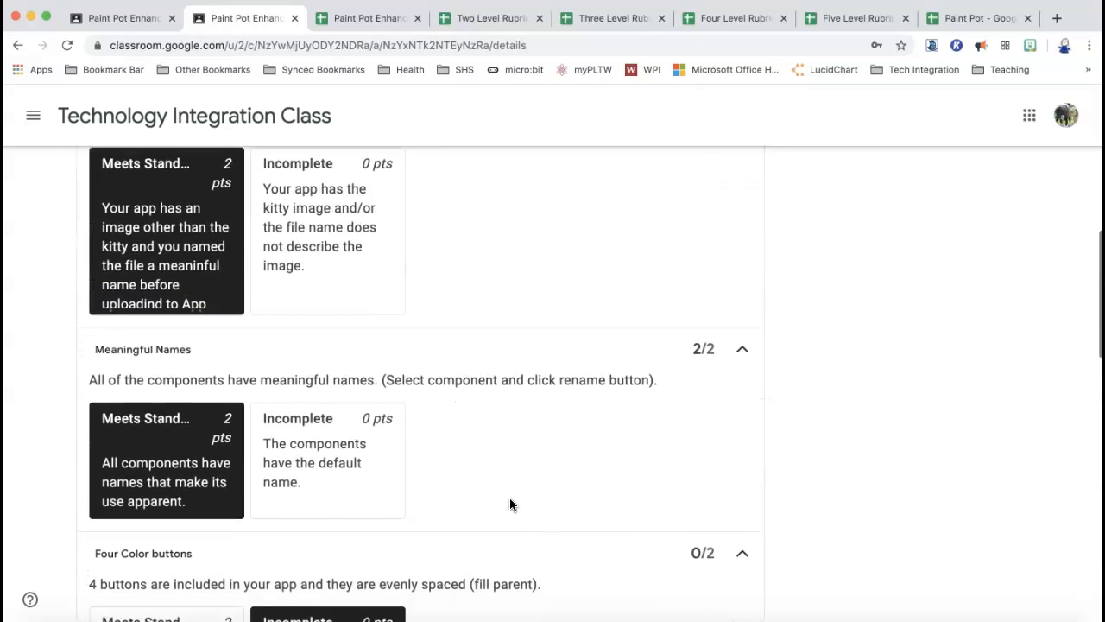
{"action": "scroll", "coordinate": [593, 492], "scroll_direction": "down", "scroll_amount": 7}
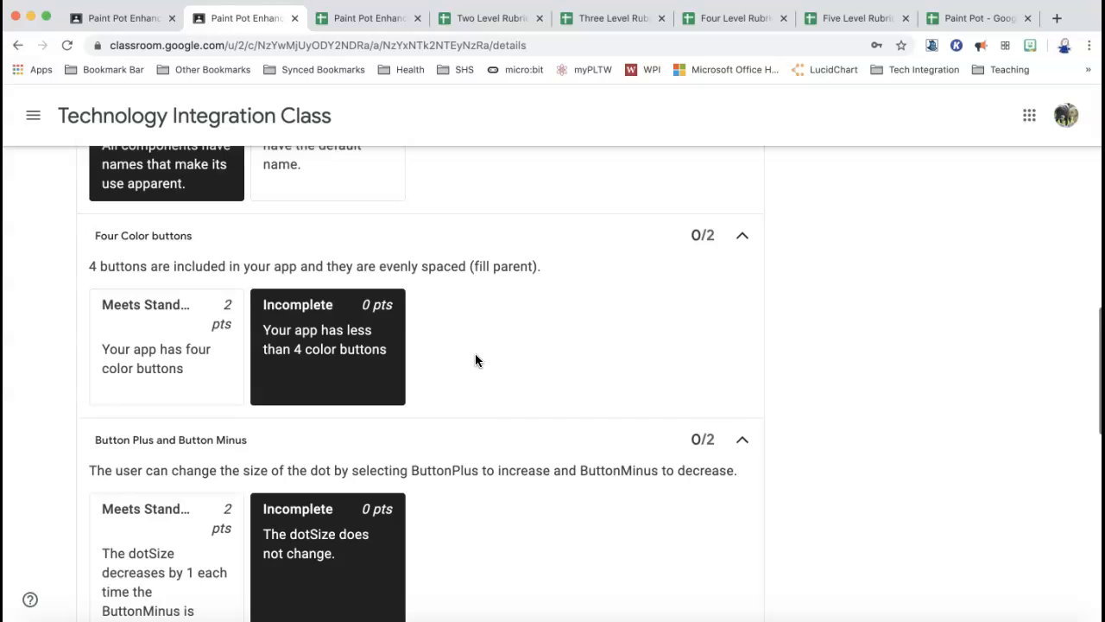
{"action": "scroll", "coordinate": [577, 370], "scroll_direction": "down", "scroll_amount": 5}
{"action": "scroll", "coordinate": [581, 401], "scroll_direction": "down", "scroll_amount": 1}
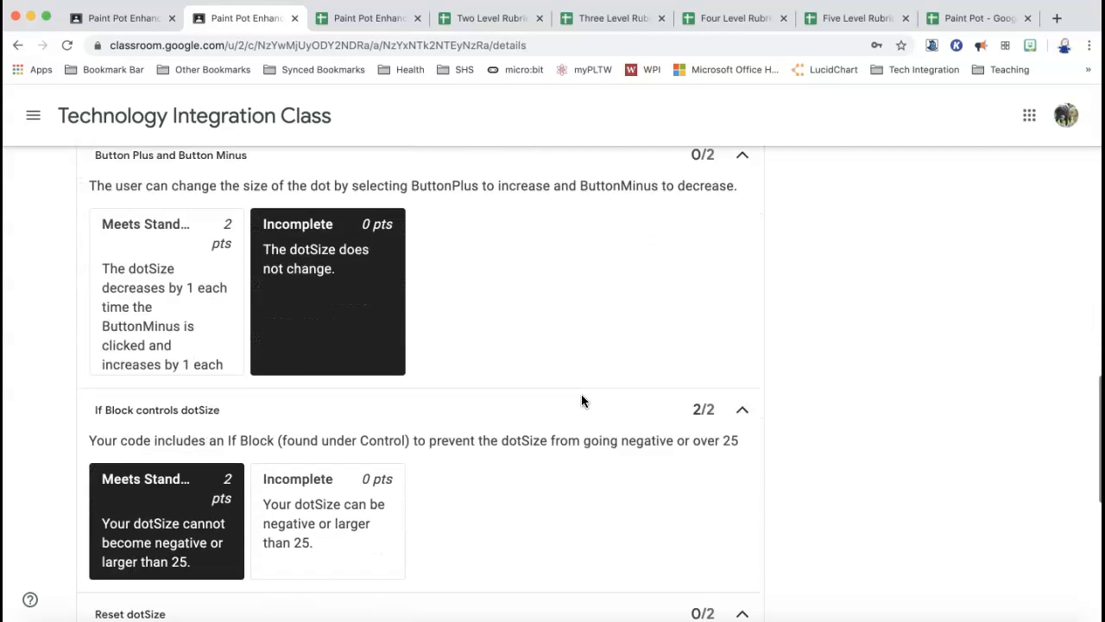
{"action": "scroll", "coordinate": [581, 395], "scroll_direction": "down", "scroll_amount": 3}
{"action": "scroll", "coordinate": [581, 395], "scroll_direction": "up", "scroll_amount": 20}
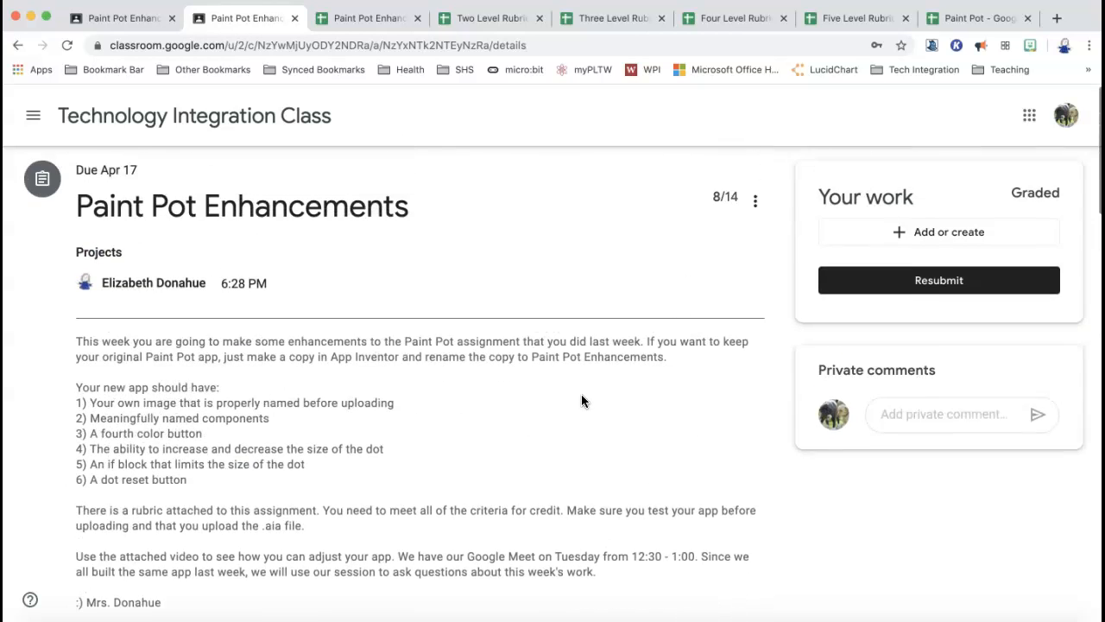